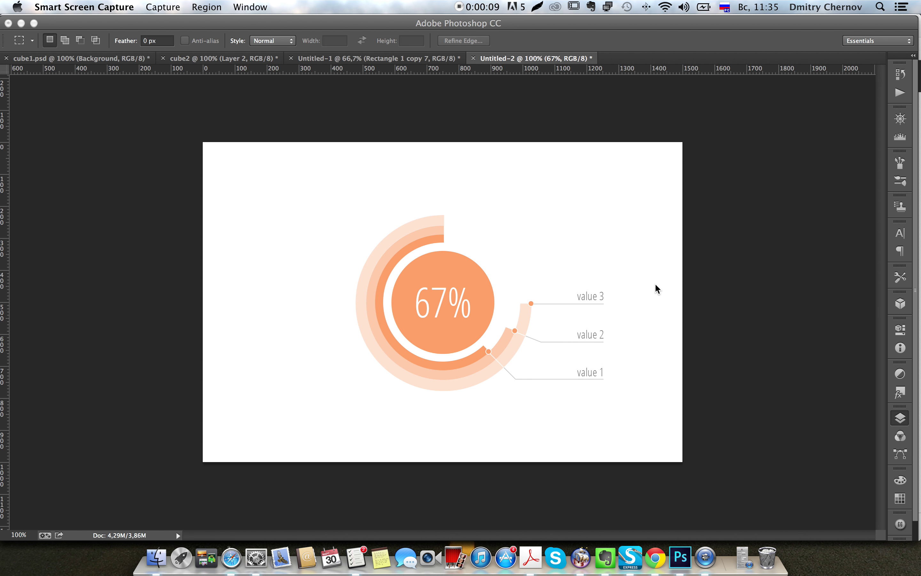
Step: Create a new 1500 × 1000 px document at 144 pixels/inch with a white background
left_click(670, 288)
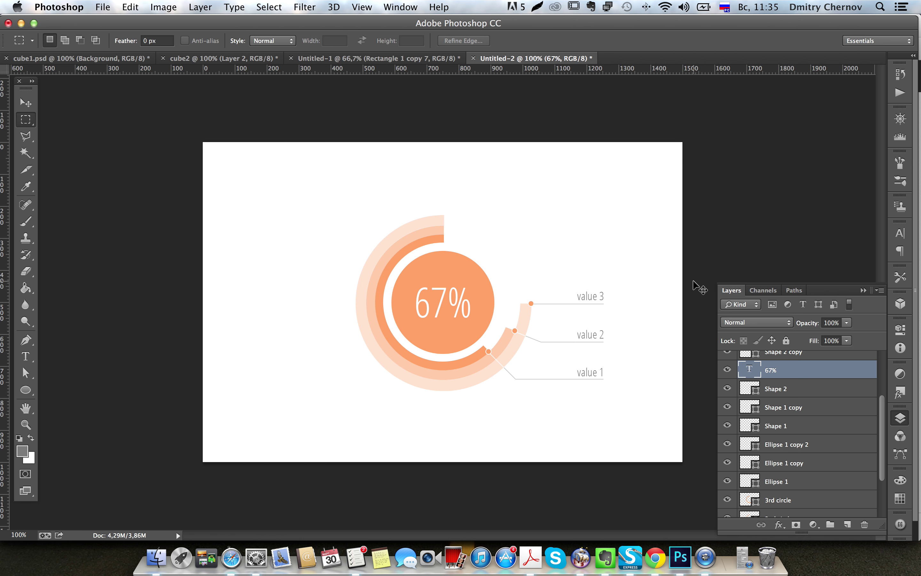
key("super+n")
key("Tab")
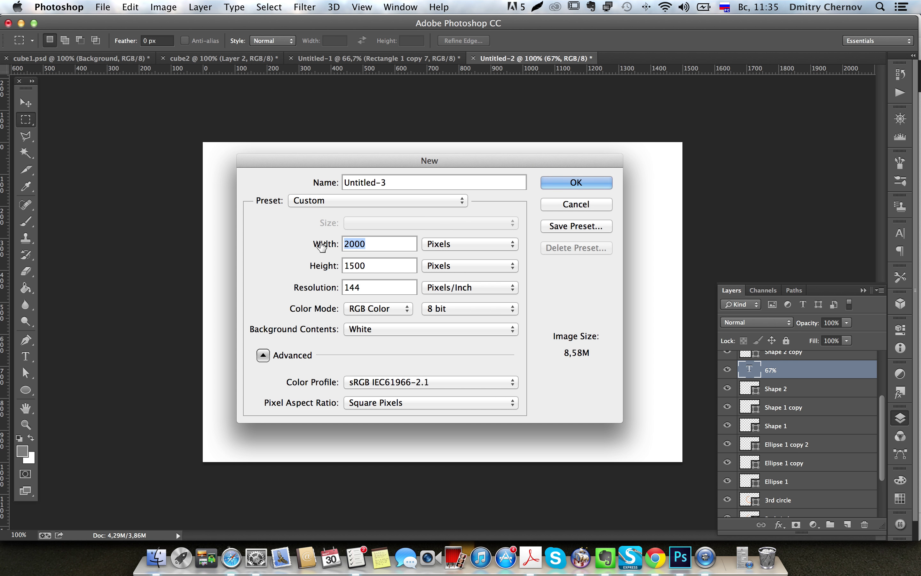
type("150")
key("BackSpace")
type("00")
key("Tab")
type("1000")
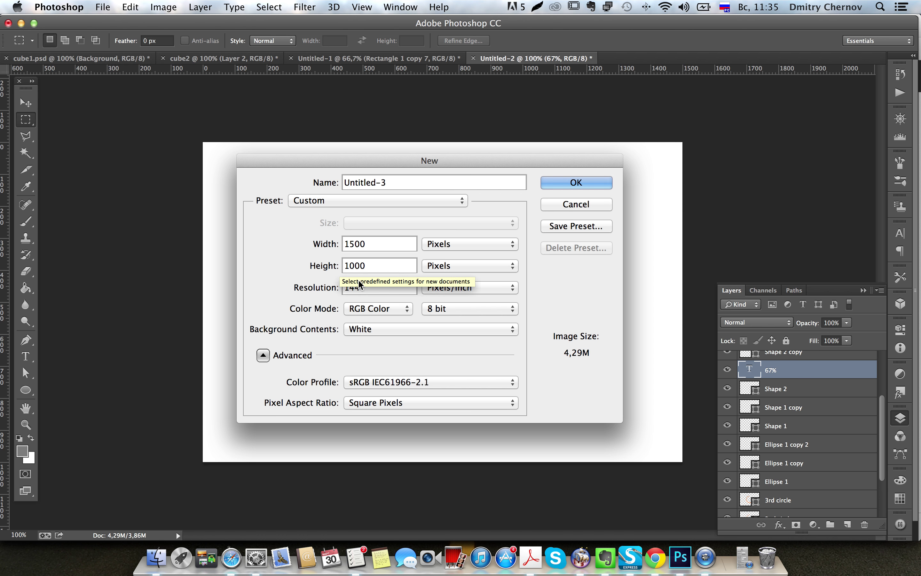
left_click(362, 290)
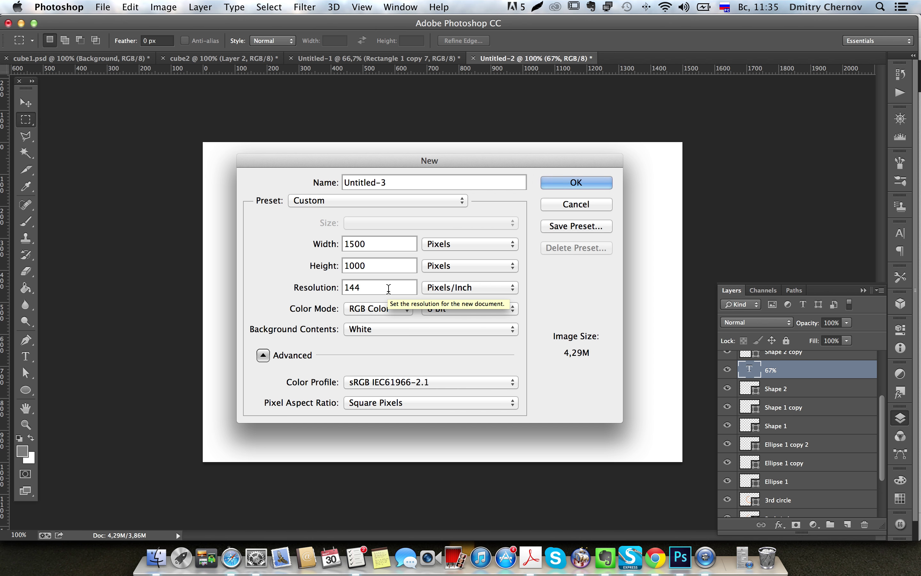
left_click(563, 186)
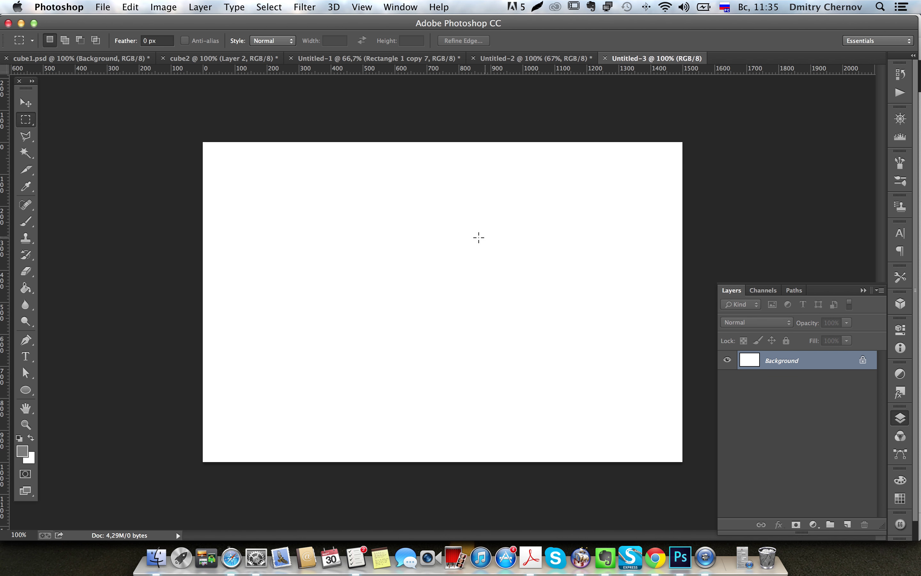
Step: Draw a circle with the Ellipse Tool and fill it with orange
mouse_move(26, 390)
left_mouse_down()
mouse_move(54, 392)
mouse_move(55, 410)
left_mouse_up()
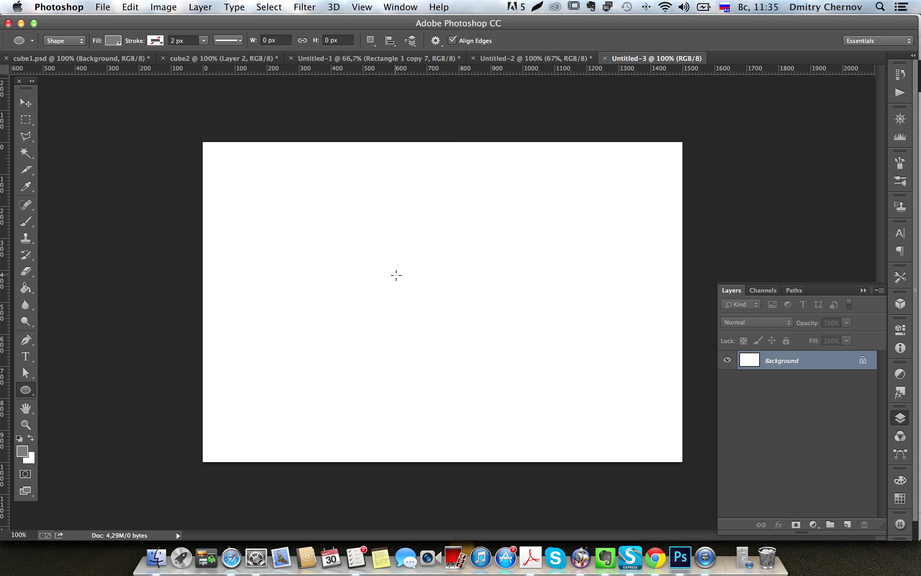
mouse_move(403, 266)
left_mouse_down()
mouse_move(500, 388)
mouse_move(430, 348)
mouse_move(498, 389)
mouse_move(425, 329)
mouse_move(498, 386)
left_mouse_up()
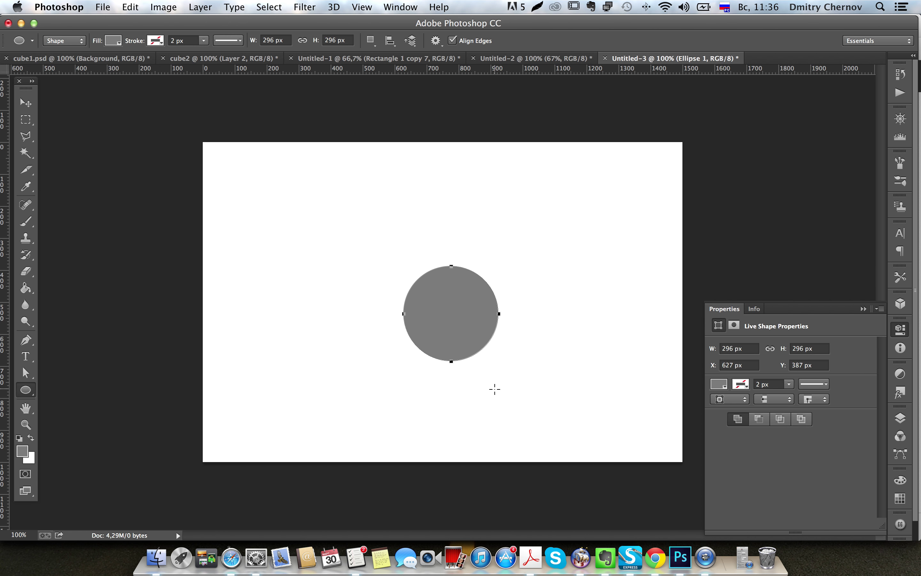
left_click(113, 40)
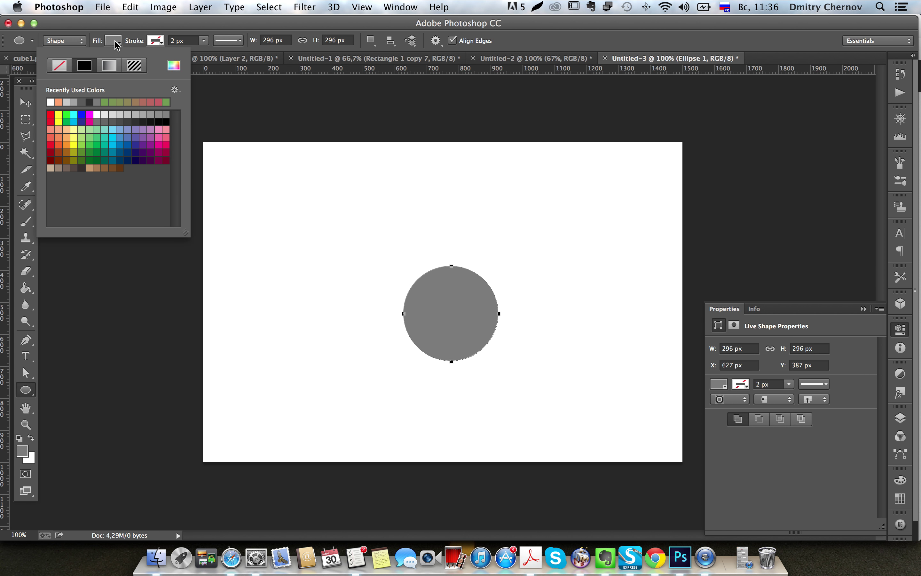
left_click(174, 68)
left_click(752, 448)
left_click_drag(752, 452, 752, 445)
mouse_move(715, 323)
left_mouse_down()
mouse_move(696, 288)
mouse_move(711, 290)
left_mouse_up()
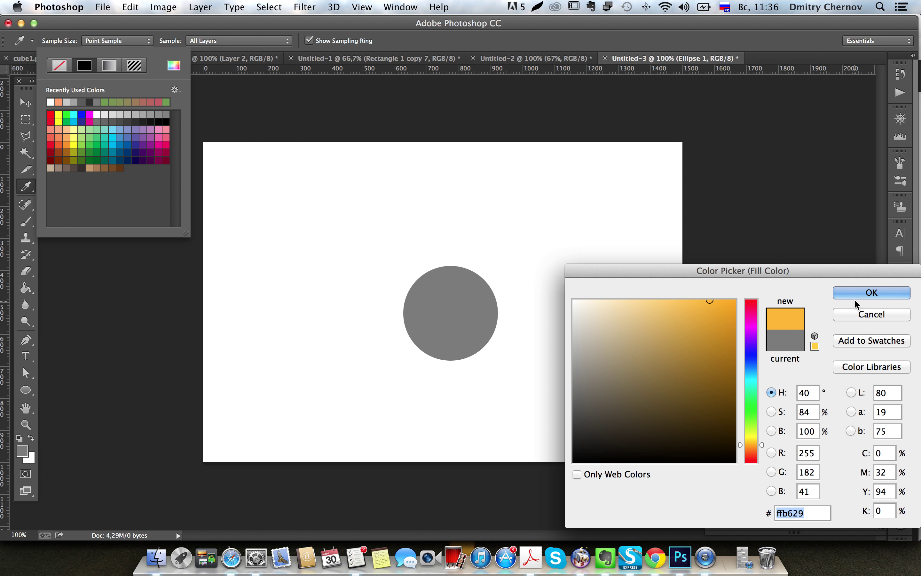
left_click_drag(752, 451, 752, 449)
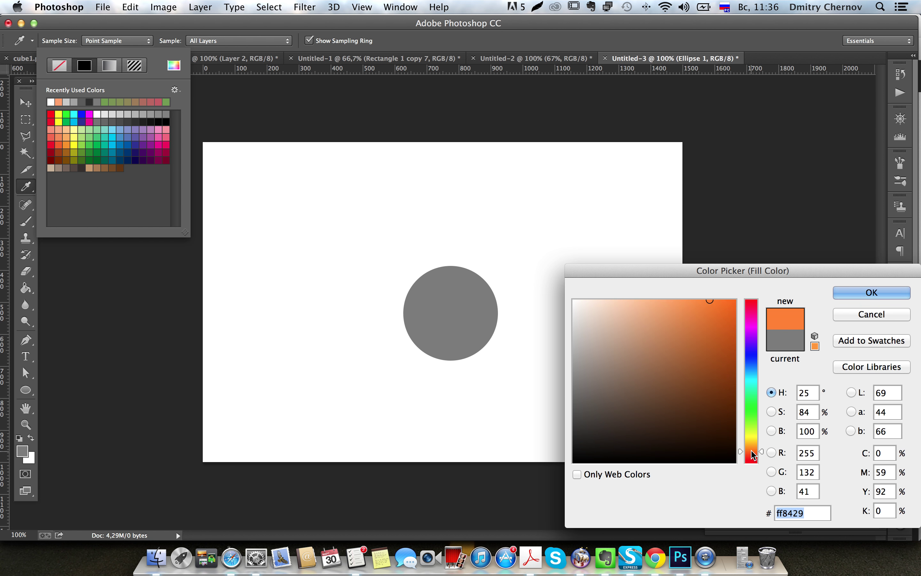
left_click(872, 292)
Step: Nudge the circle up and left, and lighten its fill to ffaf5a
key("v")
left_click_drag(545, 389, 523, 378)
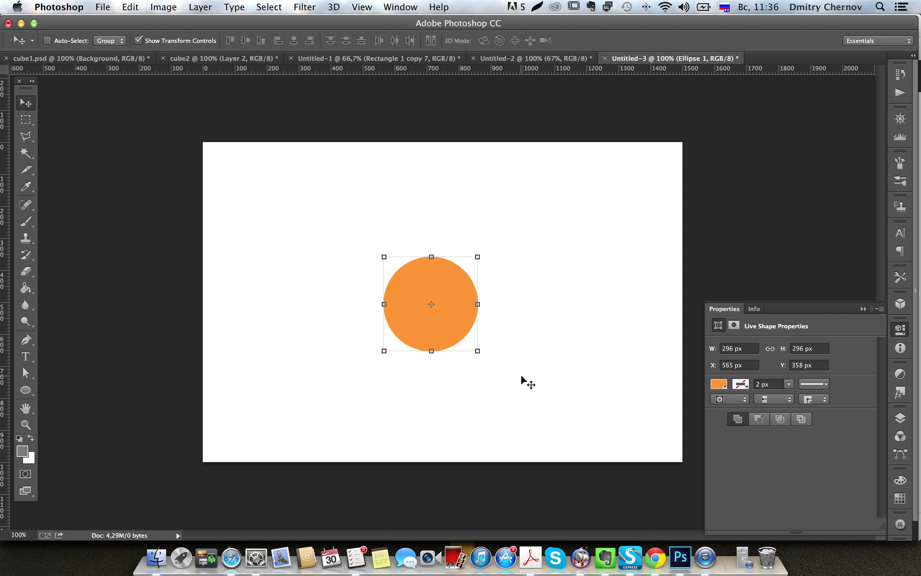
key("u")
left_click(114, 42)
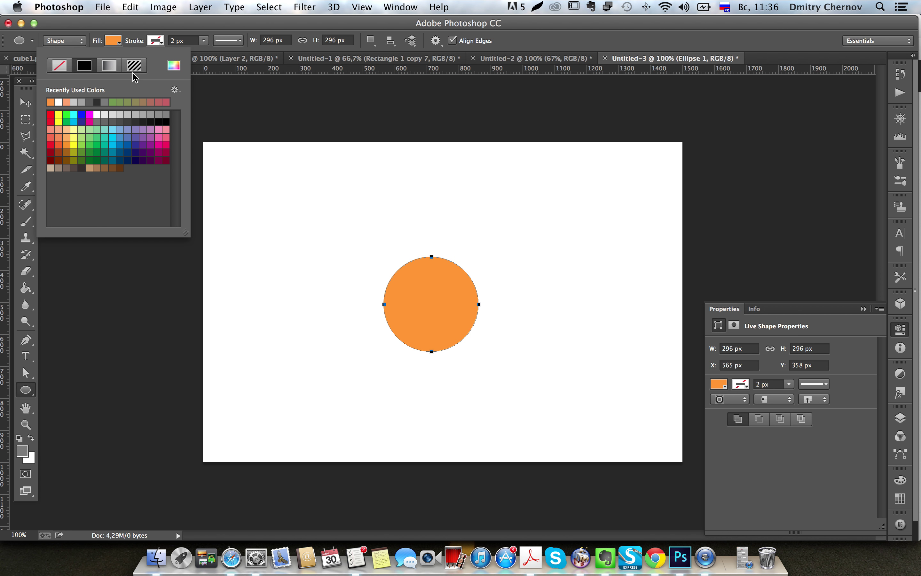
left_click(174, 65)
left_click_drag(652, 304, 678, 302)
key("Return")
key("m")
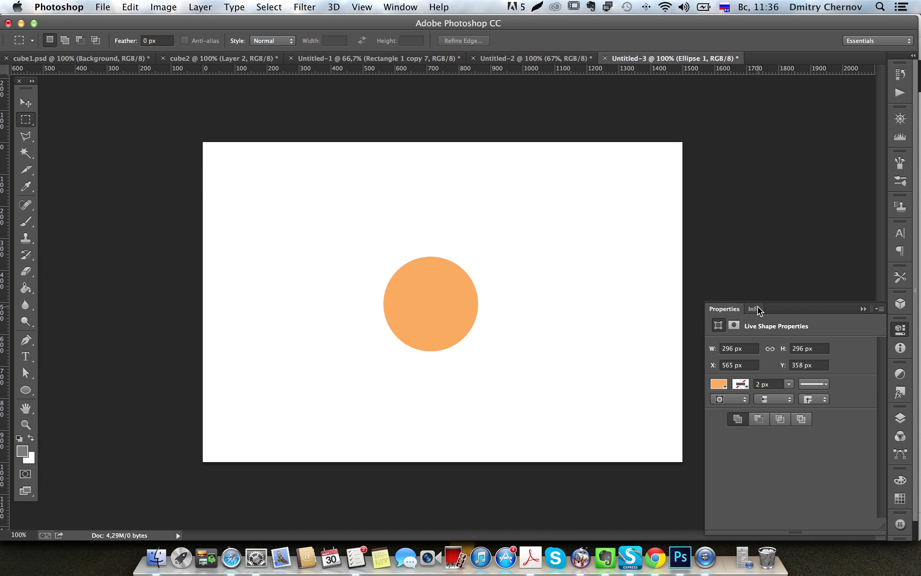
Step: Rename the Ellipse 1 layer to main_circle
left_click(895, 419)
double_click(768, 360)
key("BackSpace")
type("main_circ")
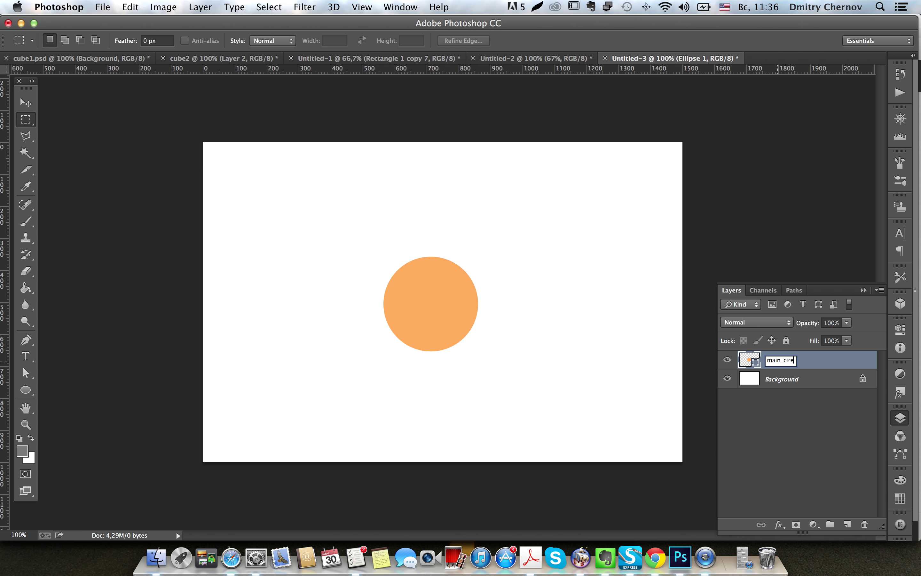
type("le")
key("Return")
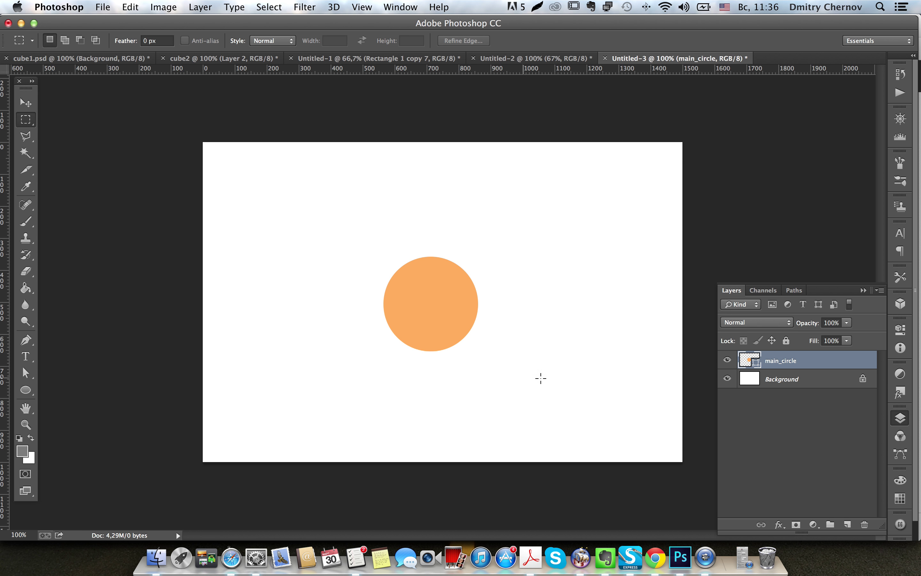
Step: Align main_circle to the canvas centre, both vertically and horizontally
left_click(785, 380, "shift")
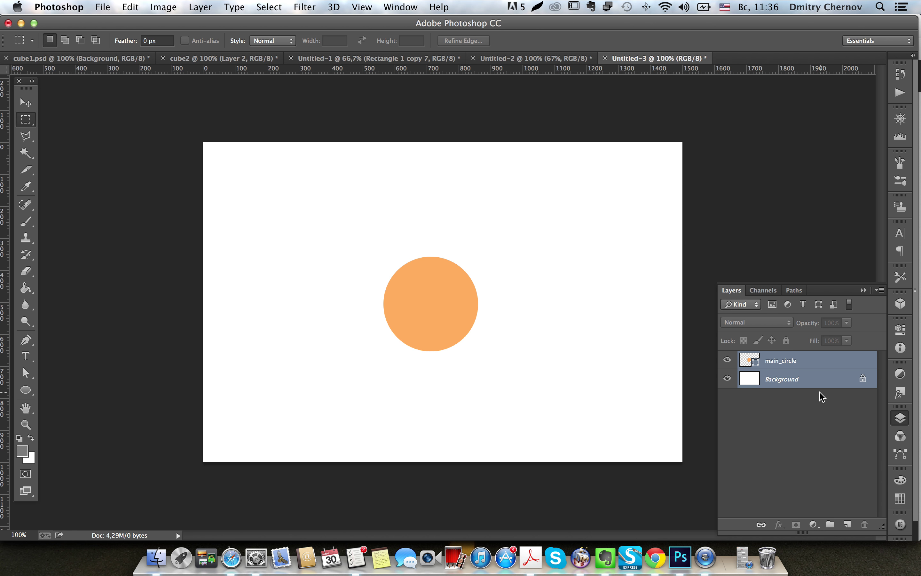
key("v")
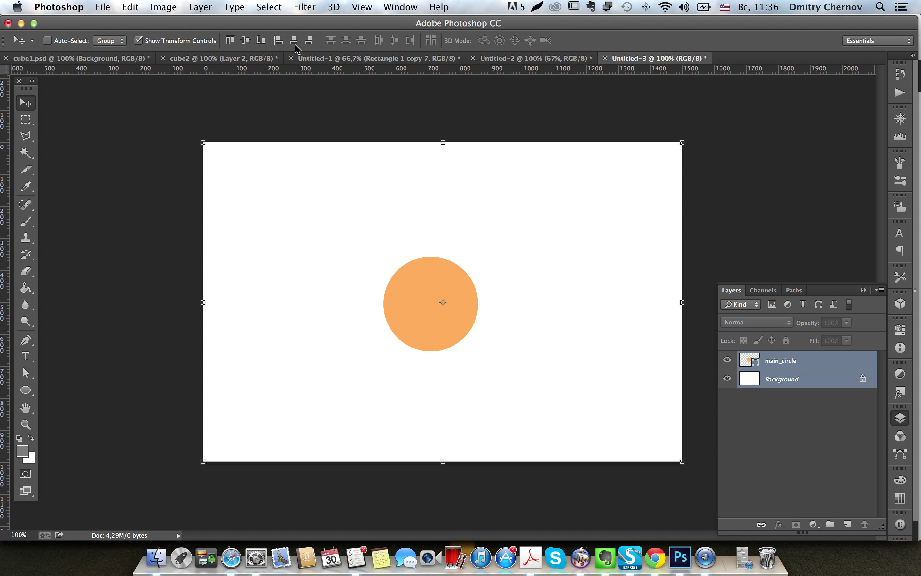
left_click(246, 40)
left_click(293, 40)
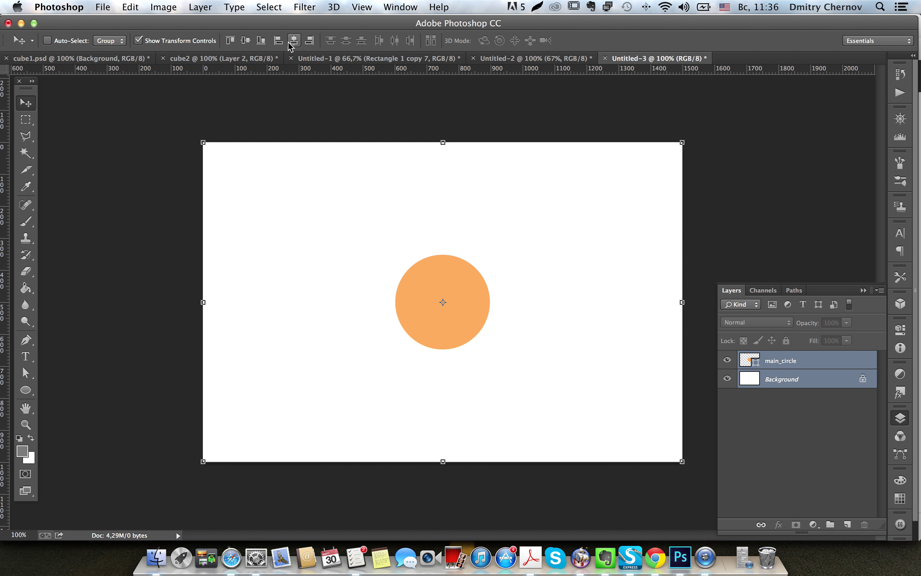
key("m")
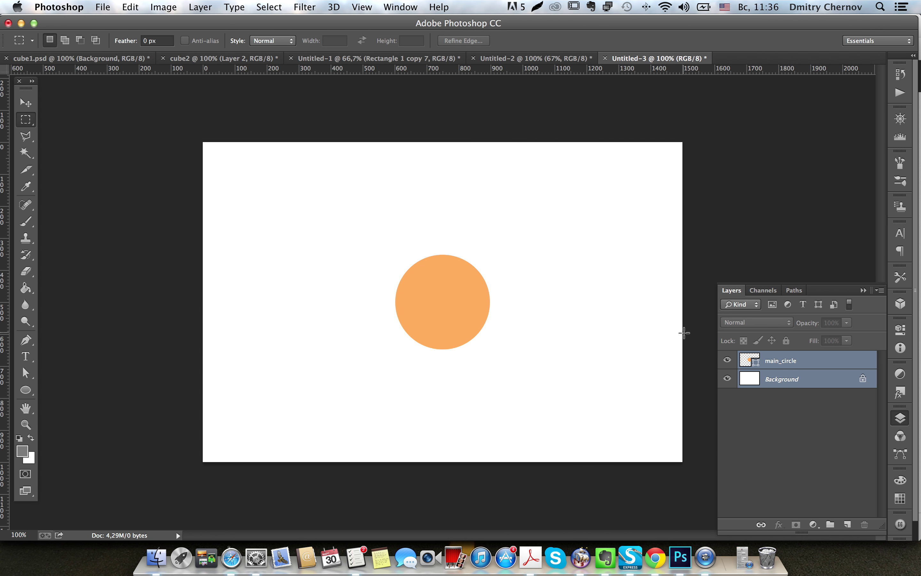
left_click(778, 362)
key("v")
Step: Shrink the circle to 253 px and duplicate it as main_circle copy
mouse_move(491, 256)
left_mouse_down()
mouse_move(478, 266)
mouse_move(495, 243)
mouse_move(474, 268)
mouse_move(481, 260)
left_mouse_up()
key("Return")
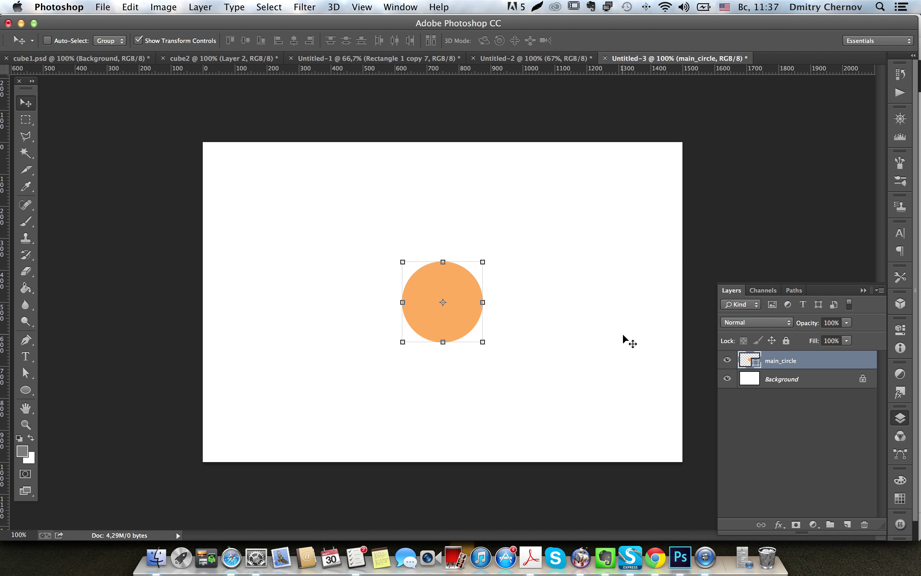
left_click(803, 382)
key("super+j")
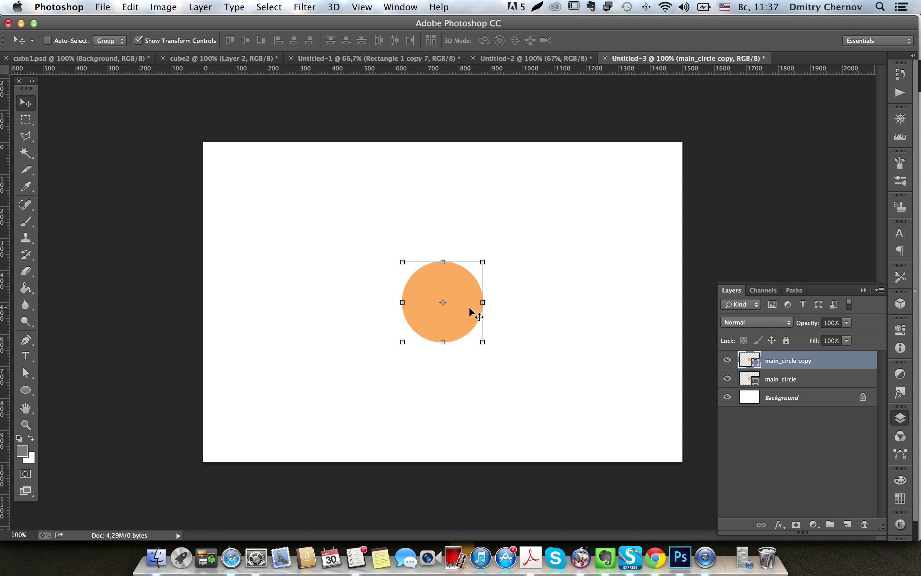
left_click_drag(523, 334, 609, 334)
key("super+z")
Step: Add a copy of the circle path on main_circle copy, scaled up to 303 px
key("a")
left_click(26, 372)
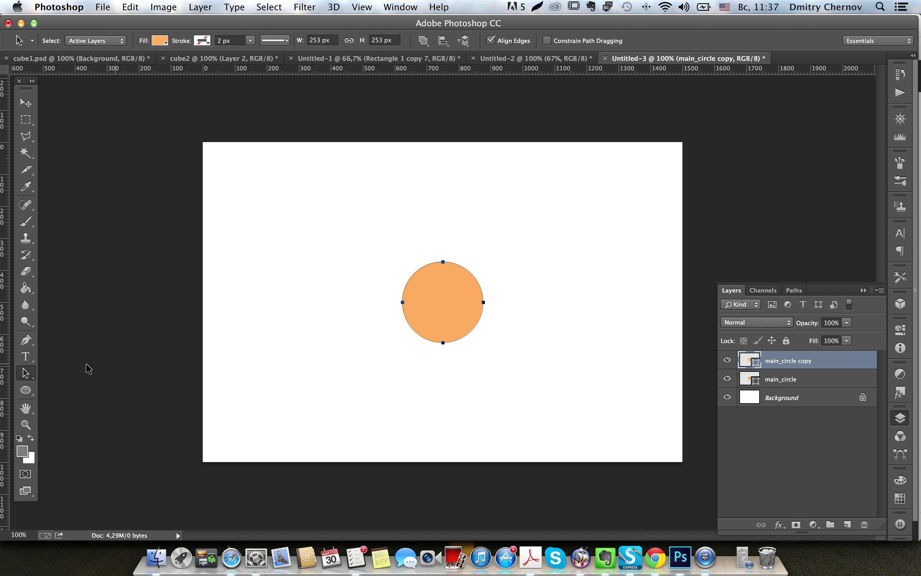
left_click(25, 373)
left_click(86, 378)
key("super+c")
key("super+t")
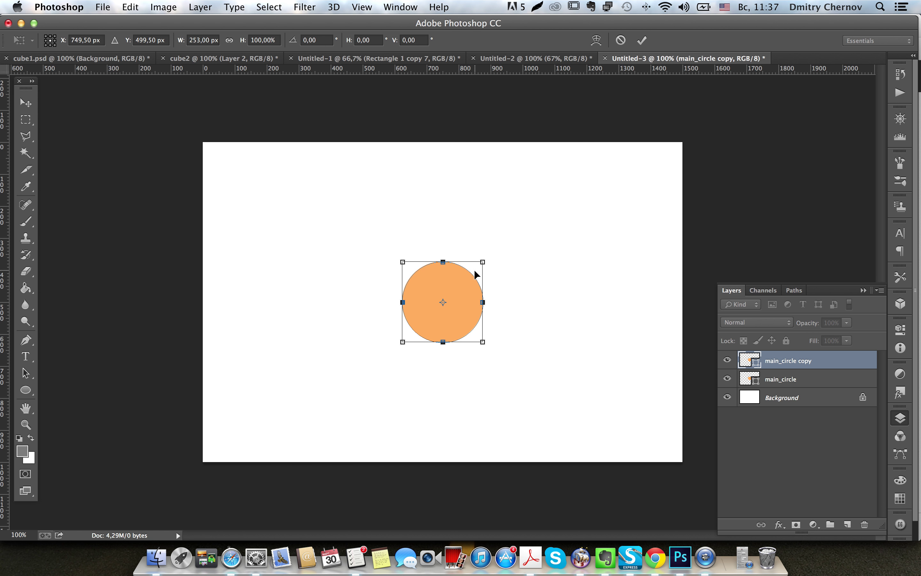
left_click_drag(483, 262, 491, 254)
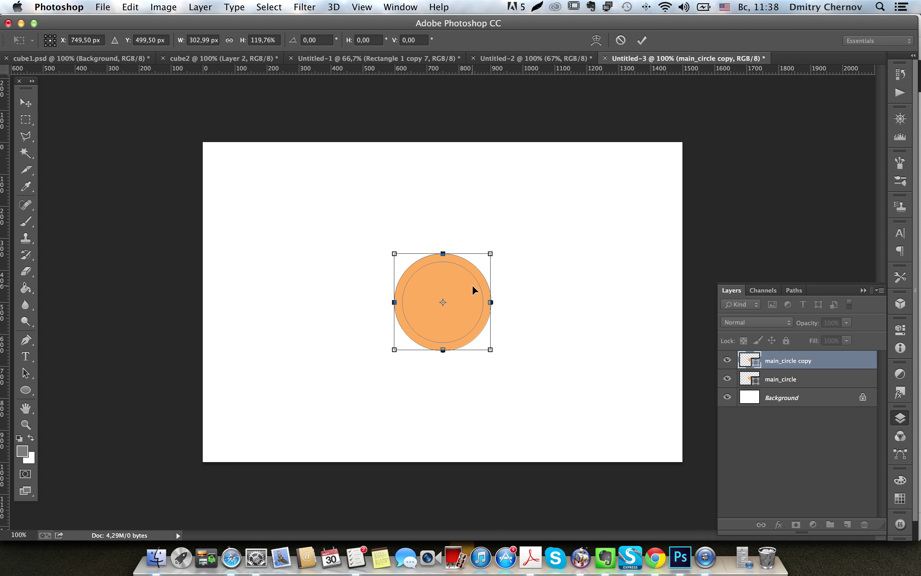
key("Return")
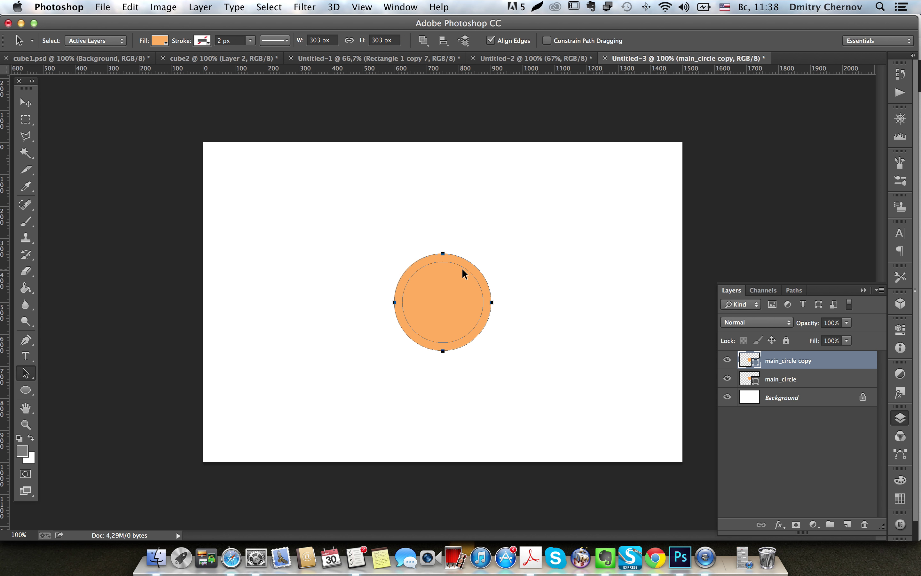
left_click(464, 267)
Step: Subtract the inner circle path, bringing it to front, so main_circle copy forms a ring
left_click(423, 40)
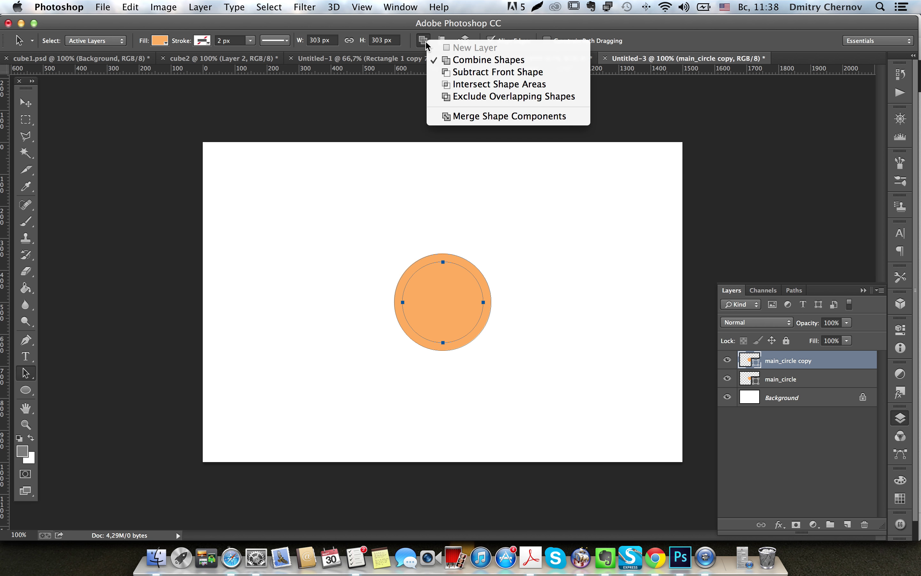
left_click(501, 73)
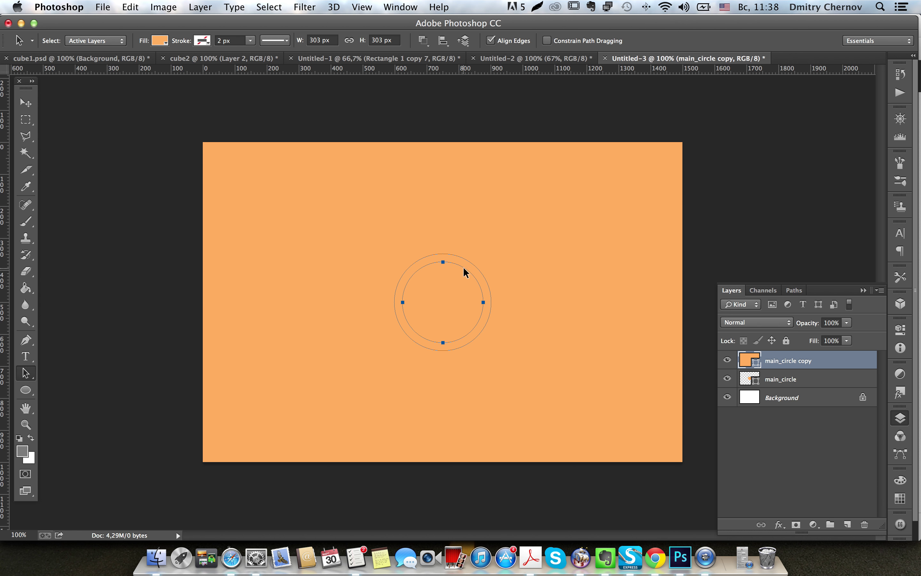
left_click(464, 40)
left_click(495, 45)
left_click(727, 378)
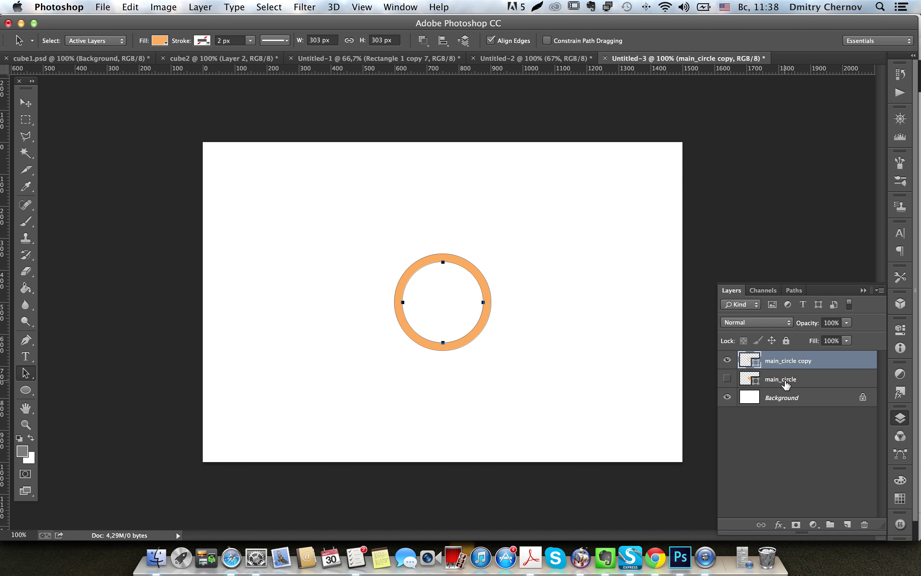
left_click(727, 378)
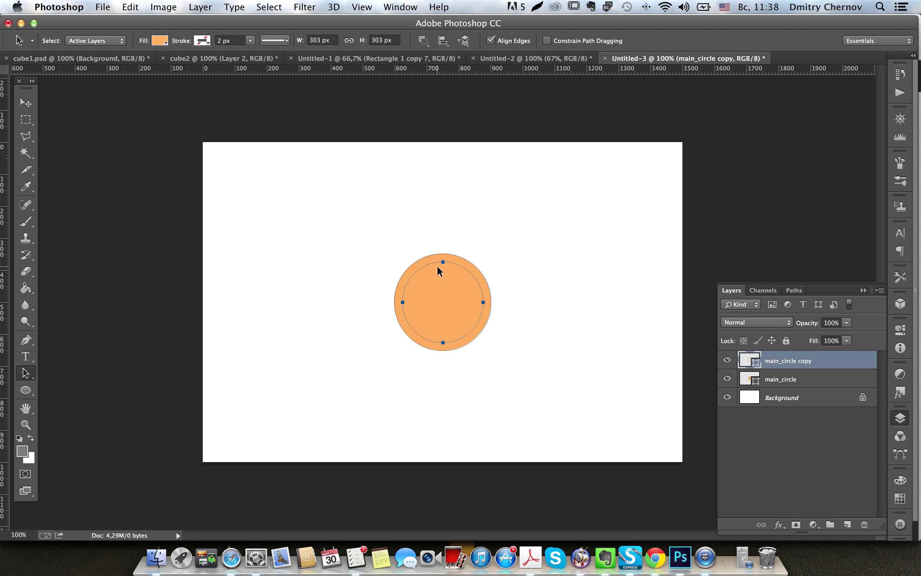
key("v")
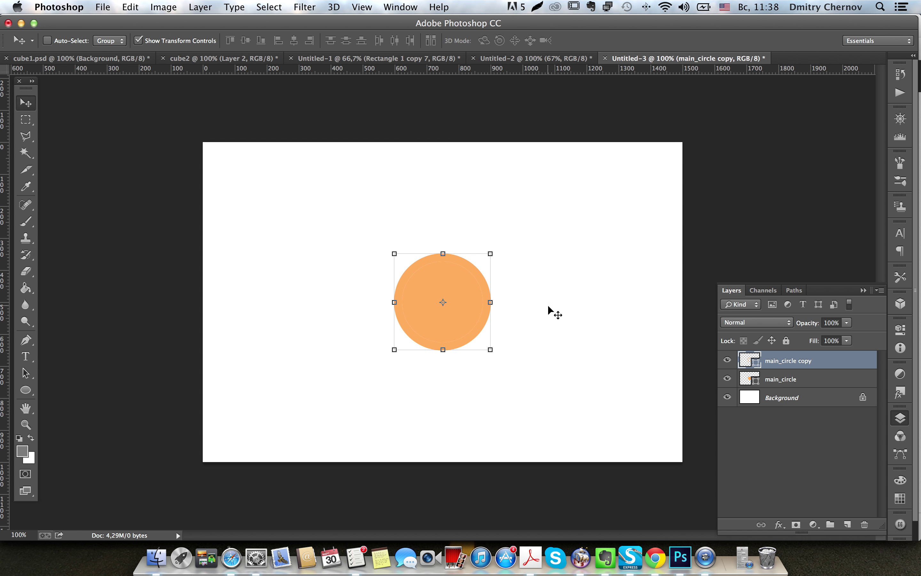
Step: Enlarge the ring's path to 361 × 361 px, widening the white gap around the disc
left_click_drag(490, 253, 500, 243)
key("Return")
key("a")
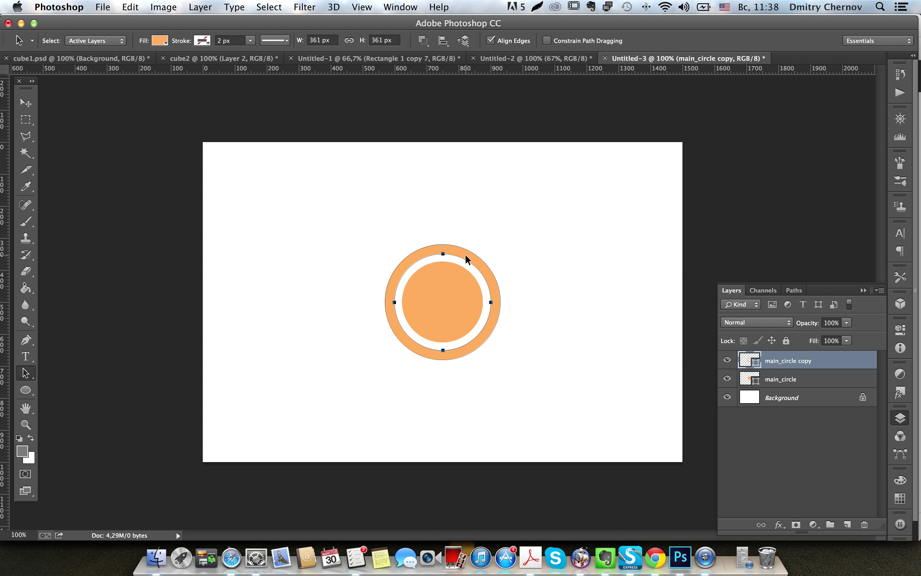
right_click(32, 375)
left_click(65, 373)
key("v")
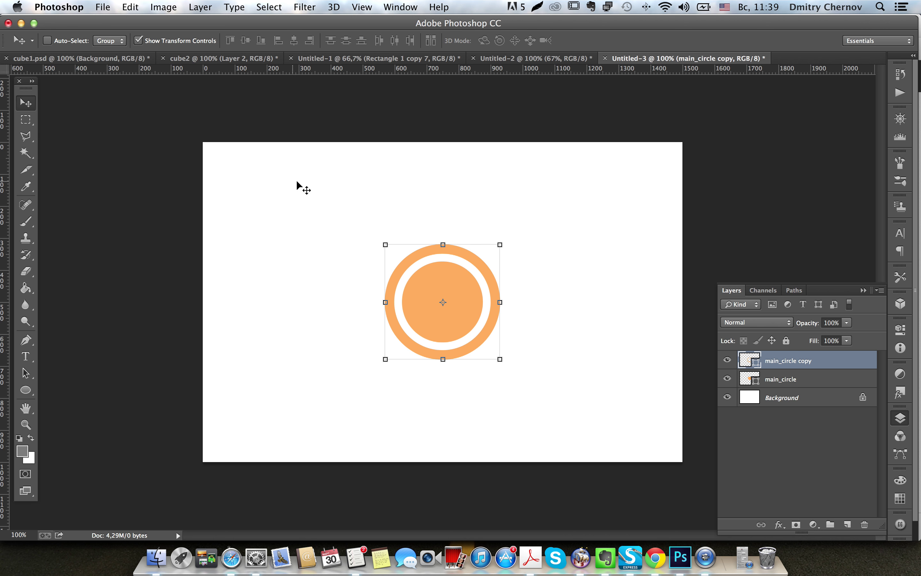
key("a")
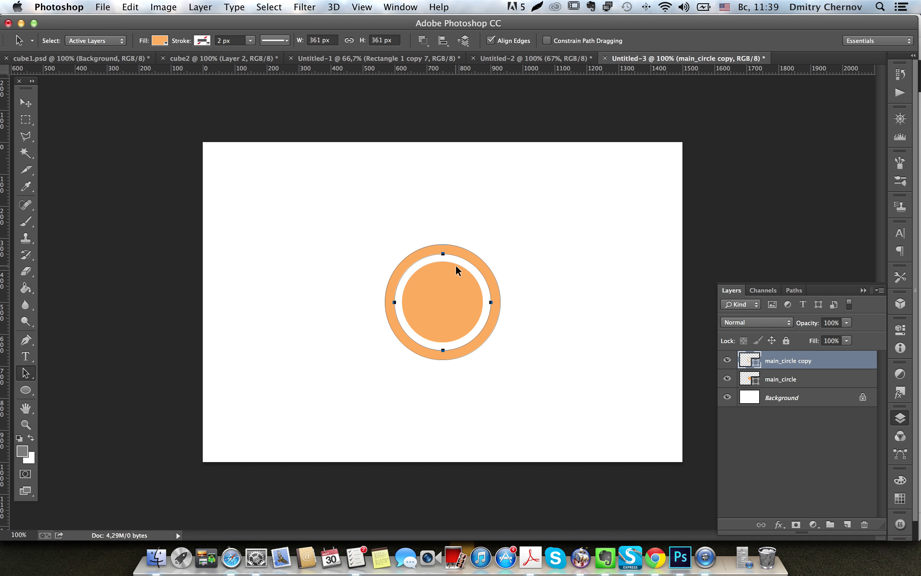
key("v")
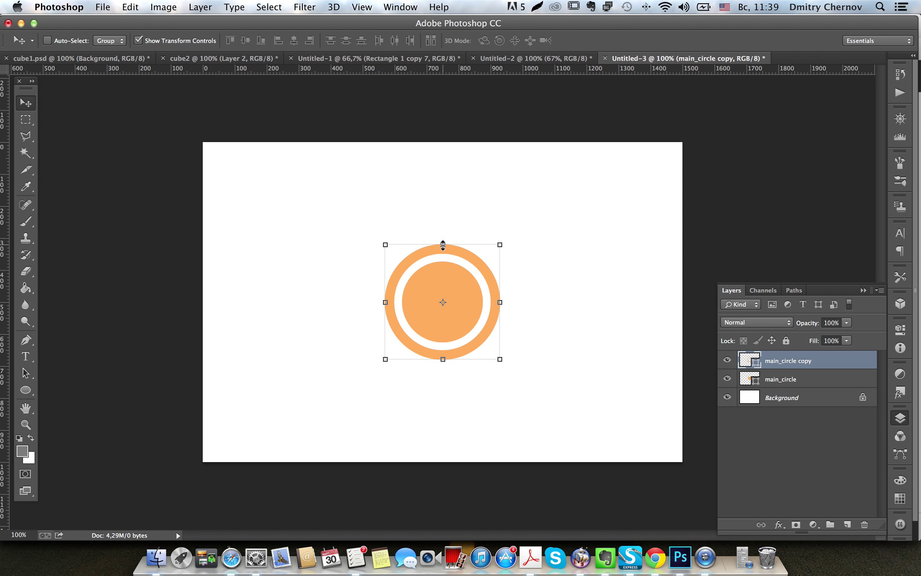
key("a")
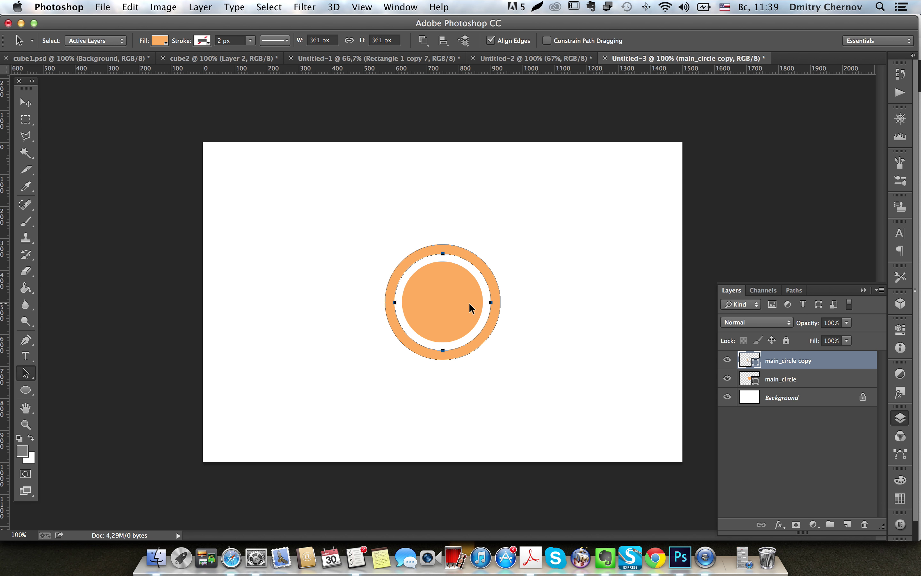
left_click(31, 375)
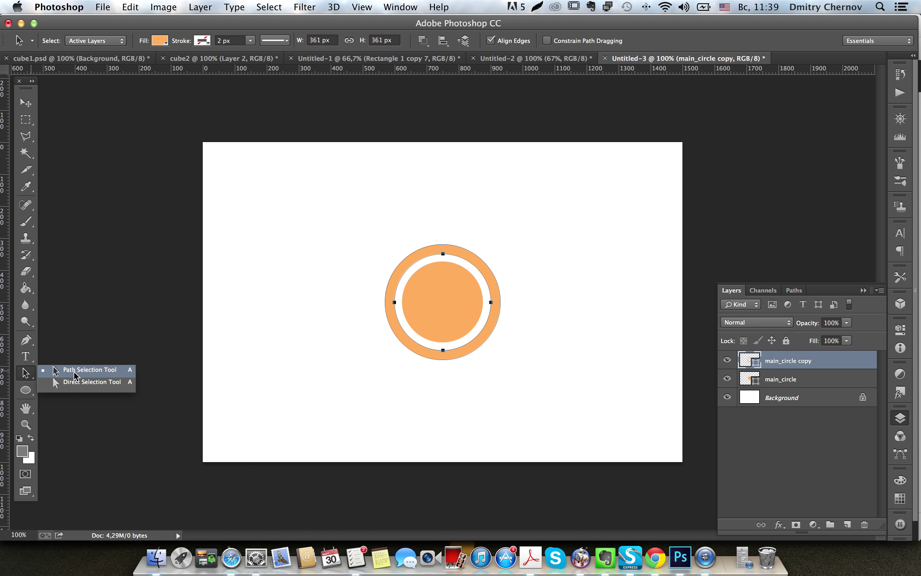
Step: Scale the ring's outer circle path down to 352 px
left_click(74, 381)
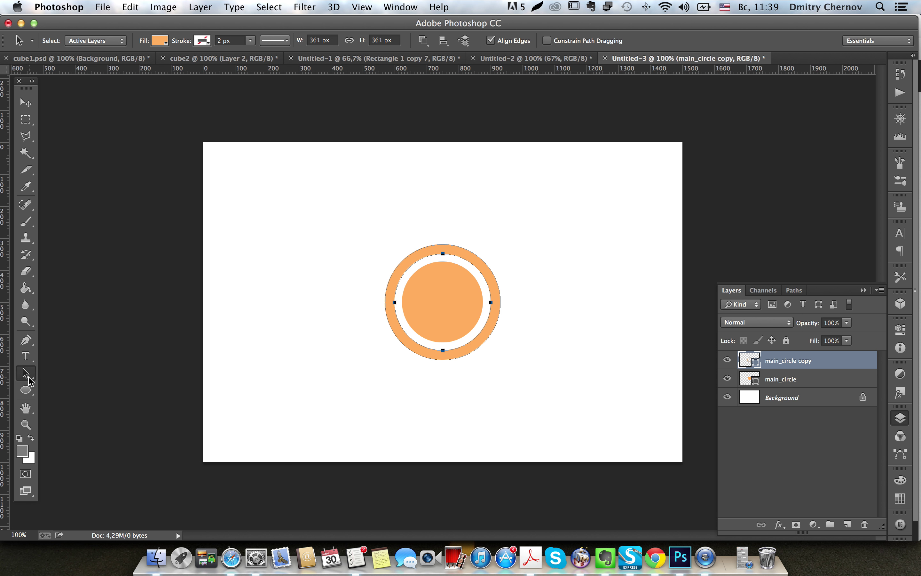
left_click(469, 255)
key("ctrl+t")
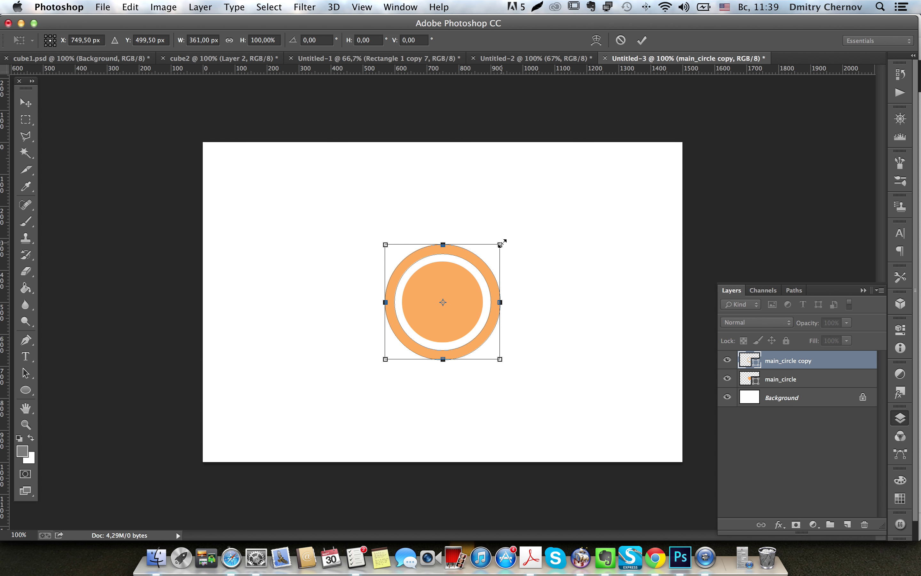
left_click_drag(500, 245, 499, 245)
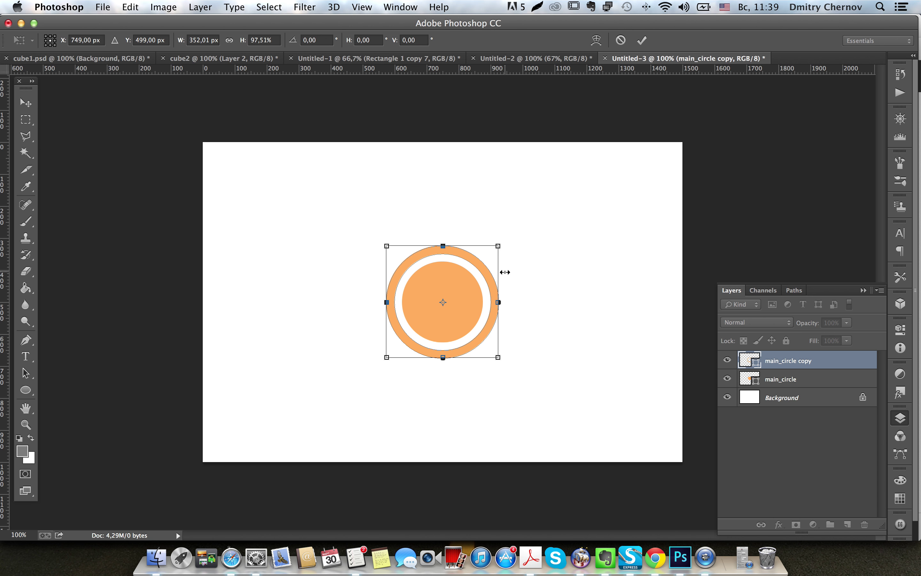
key("Return")
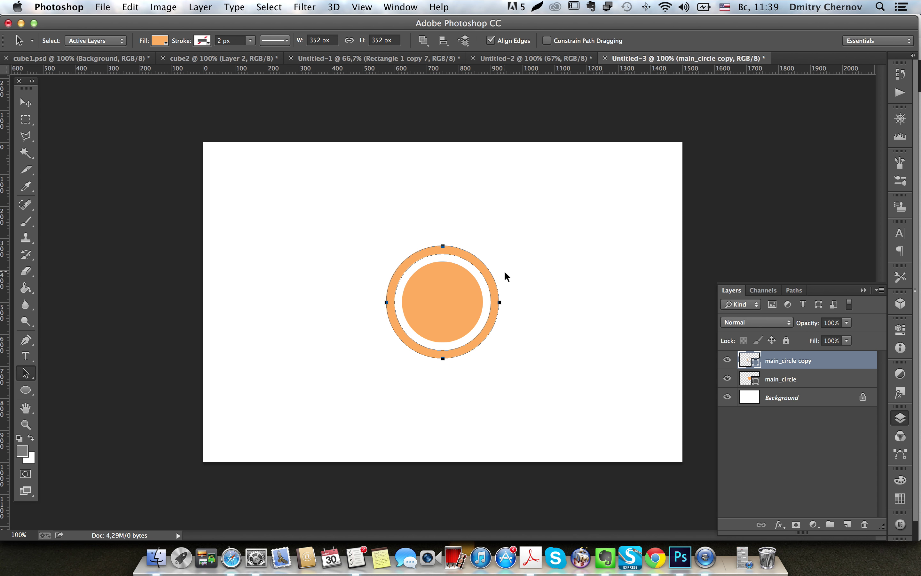
Step: Rename the ring layer '1st circle' and duplicate it
left_click(788, 380)
left_click(795, 361)
left_click(787, 379)
double_click(796, 361)
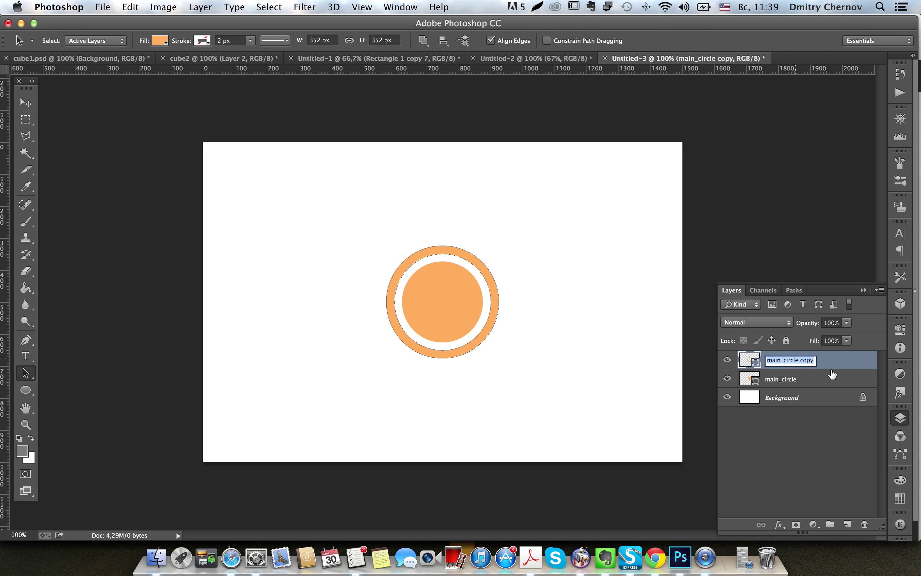
type("1st")
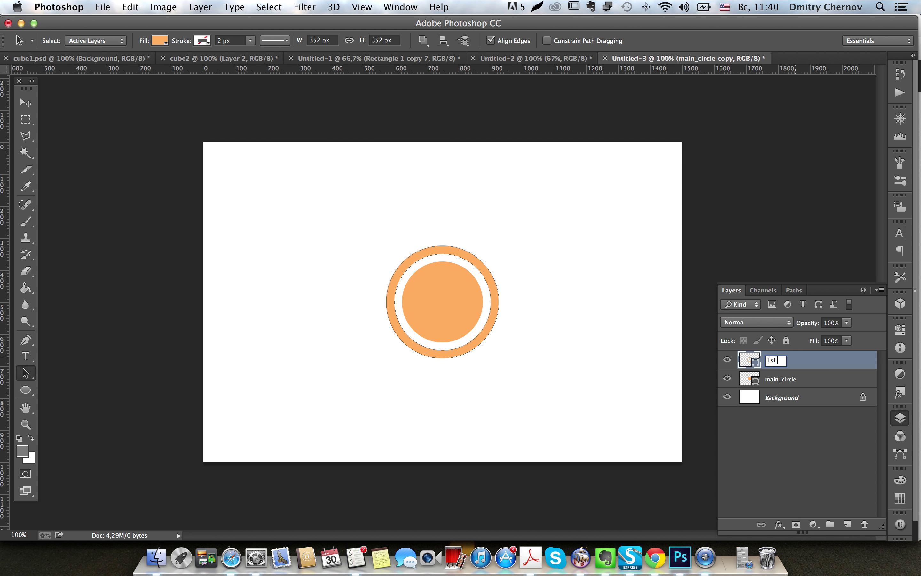
type(" circle")
key("Return")
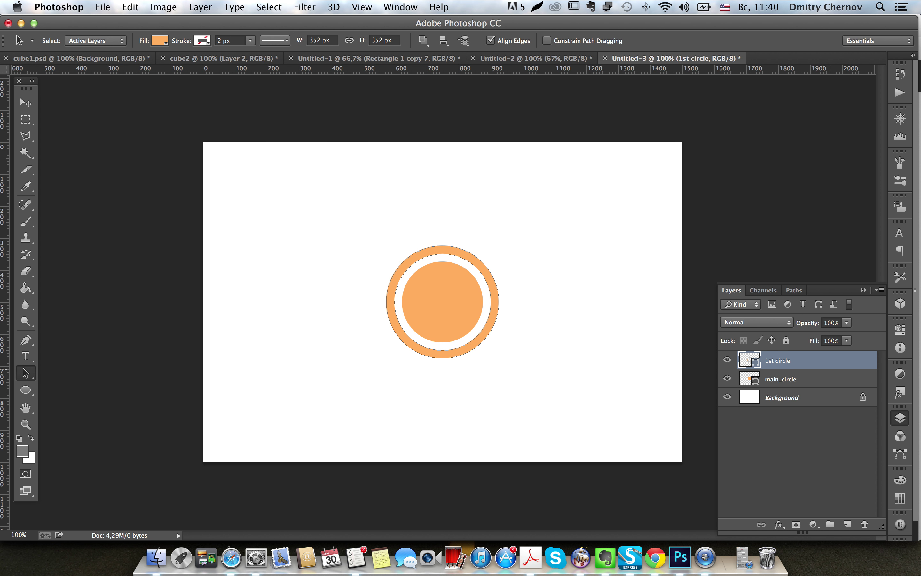
key("v")
key("super+j")
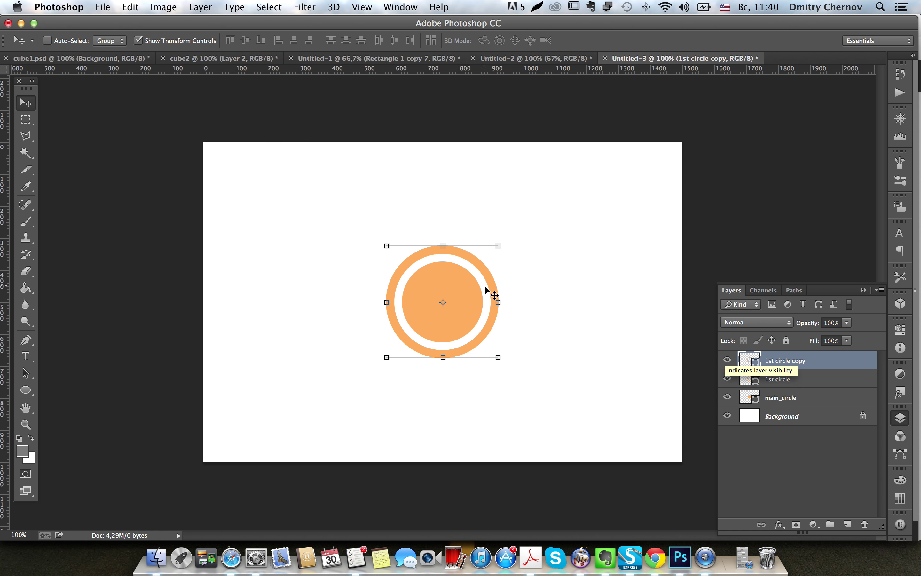
Step: On 1st circle copy, enlarge one circle path to 405 px
left_click_drag(498, 246, 509, 235)
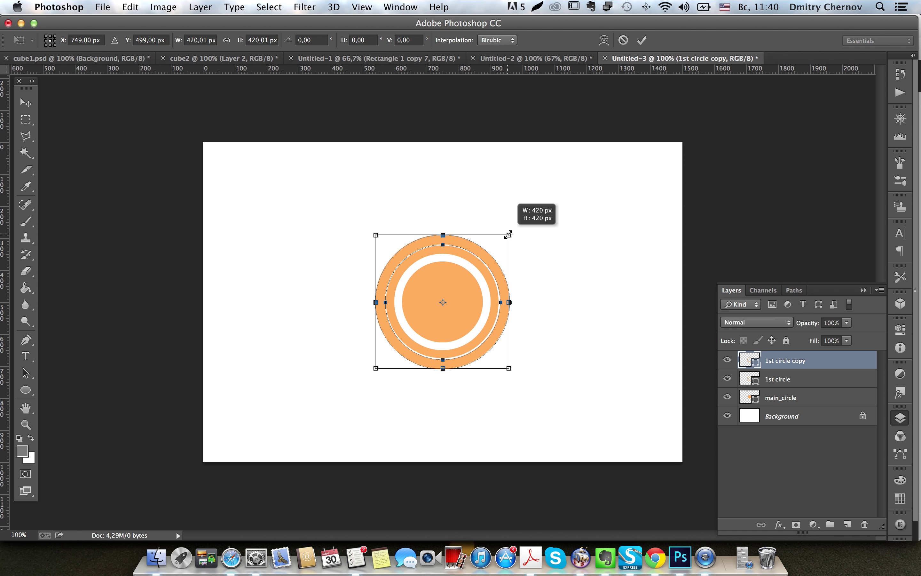
key("super+z")
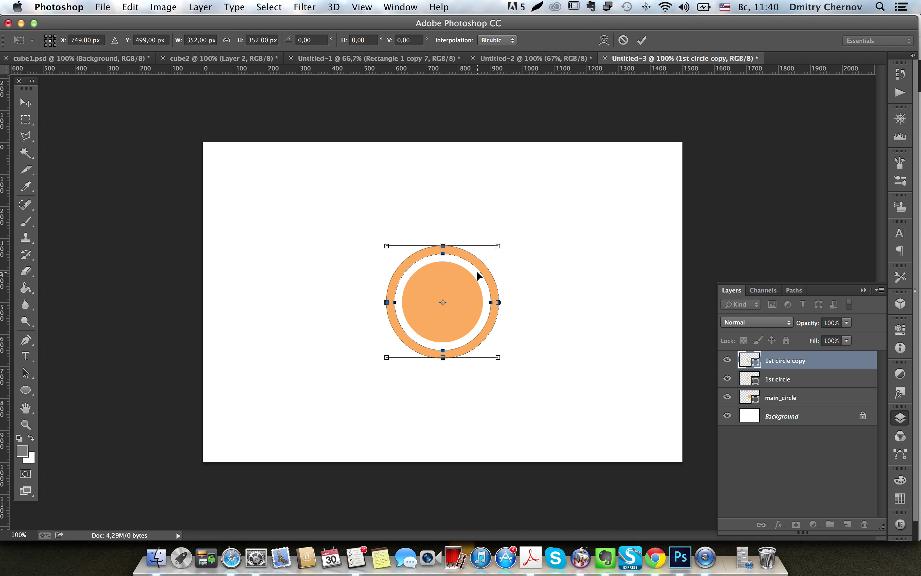
key("Escape")
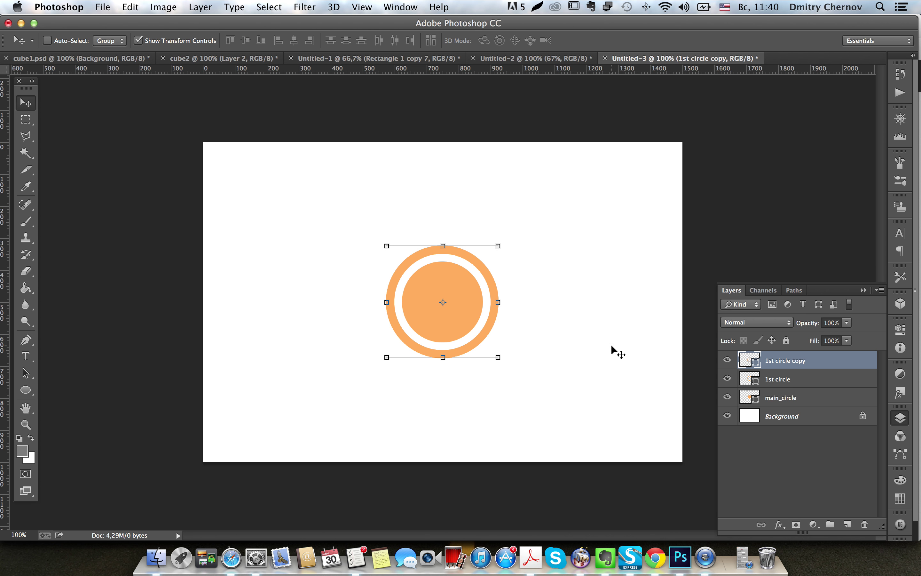
key("a")
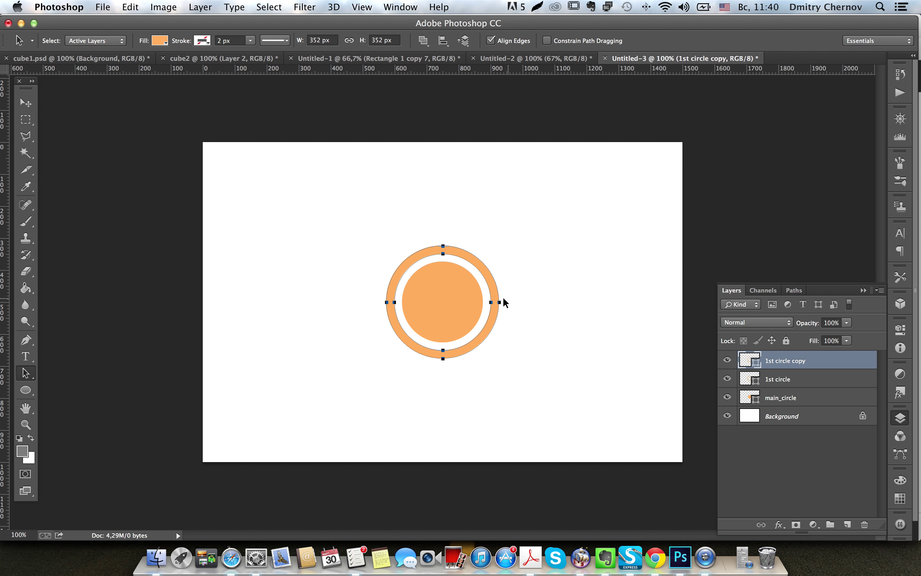
left_click(516, 267)
left_click(483, 276)
key("ctrl+t")
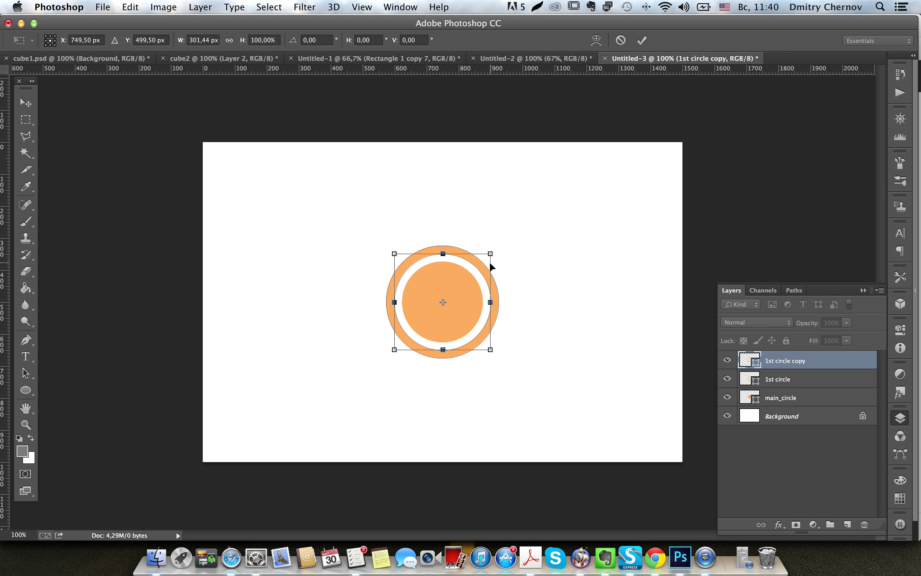
left_click_drag(490, 254, 507, 238)
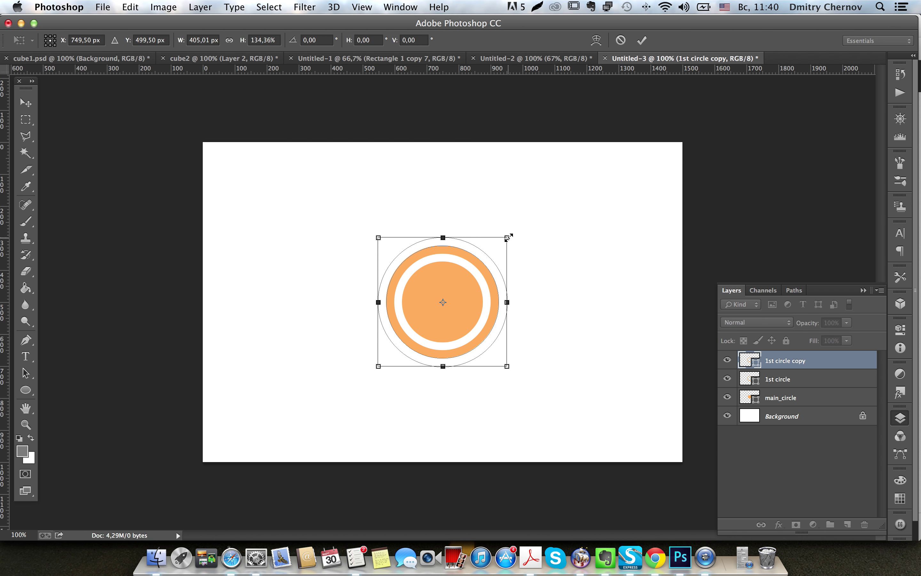
key("Return")
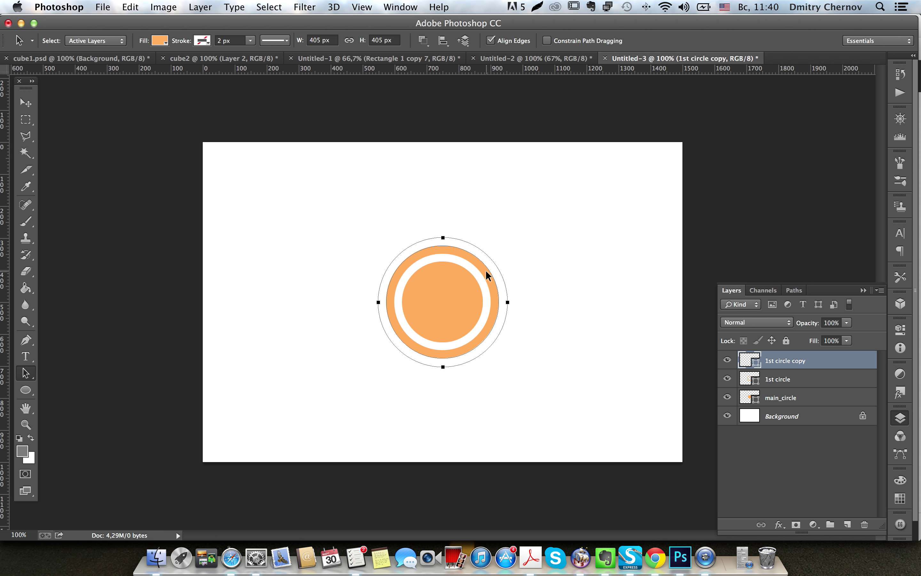
Step: Send the 405 px path back, subtract the inner circle, and lower the ring's opacity to 50%
left_click(468, 42)
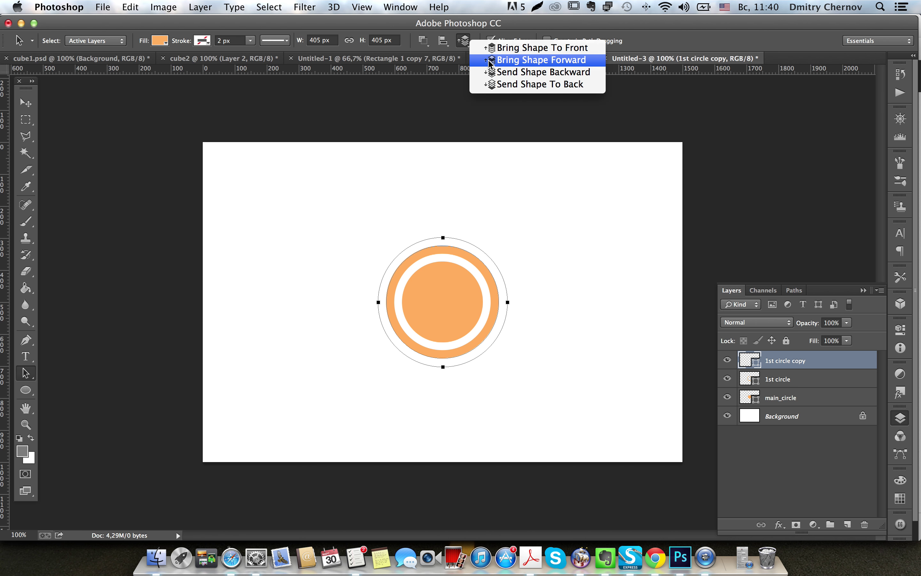
left_click(490, 84)
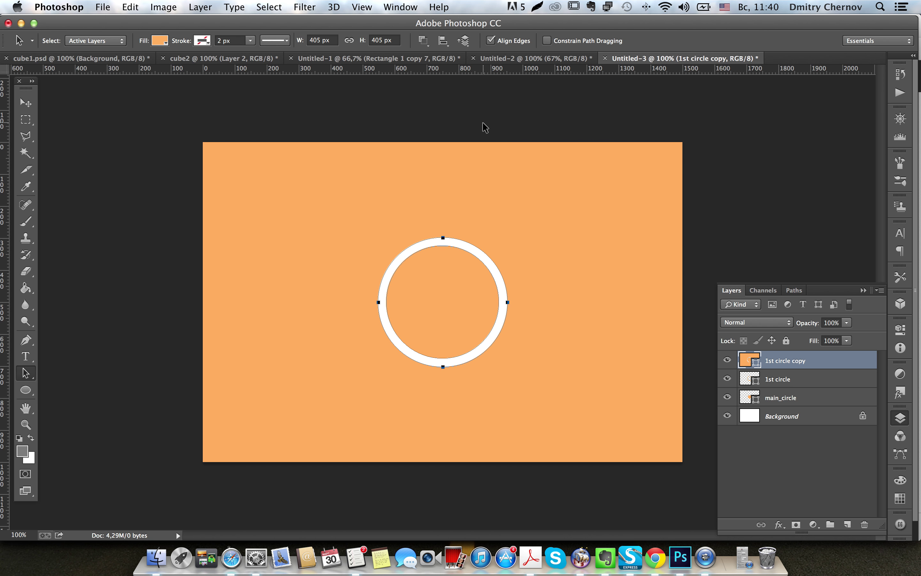
left_click(430, 42)
left_click(480, 56)
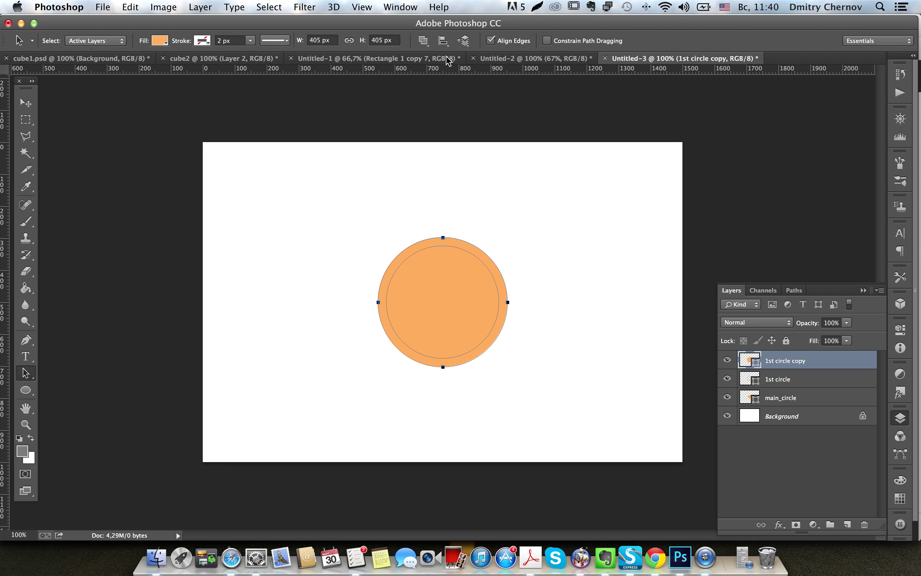
left_click(456, 248)
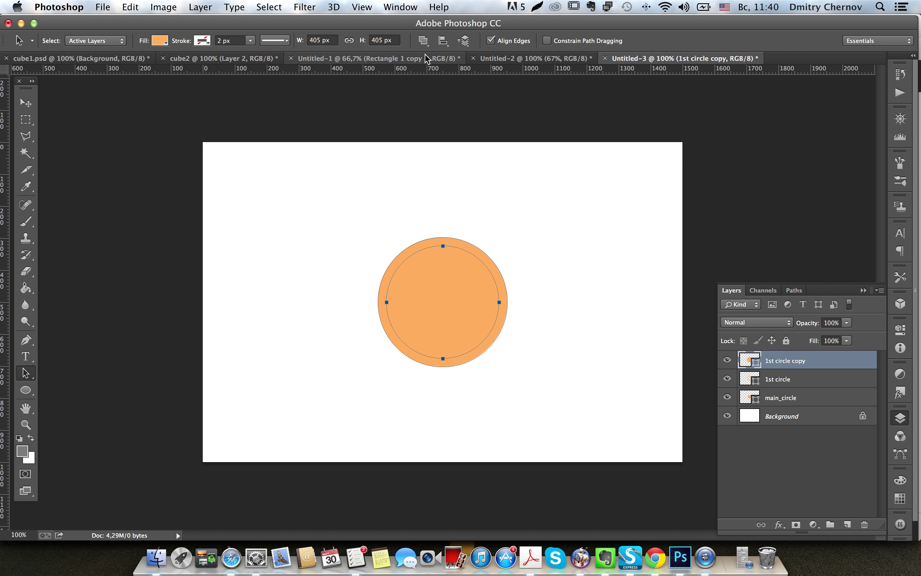
left_click(423, 40)
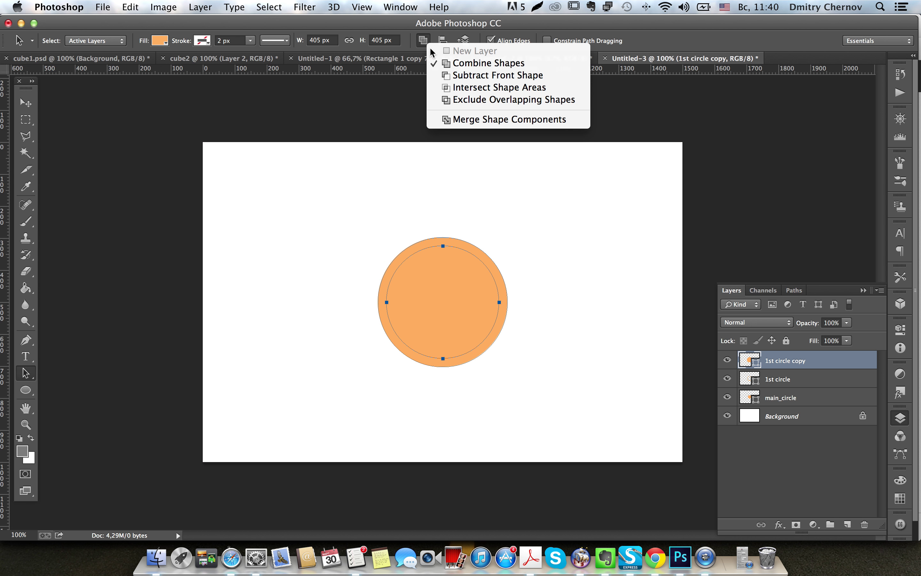
left_click(459, 76)
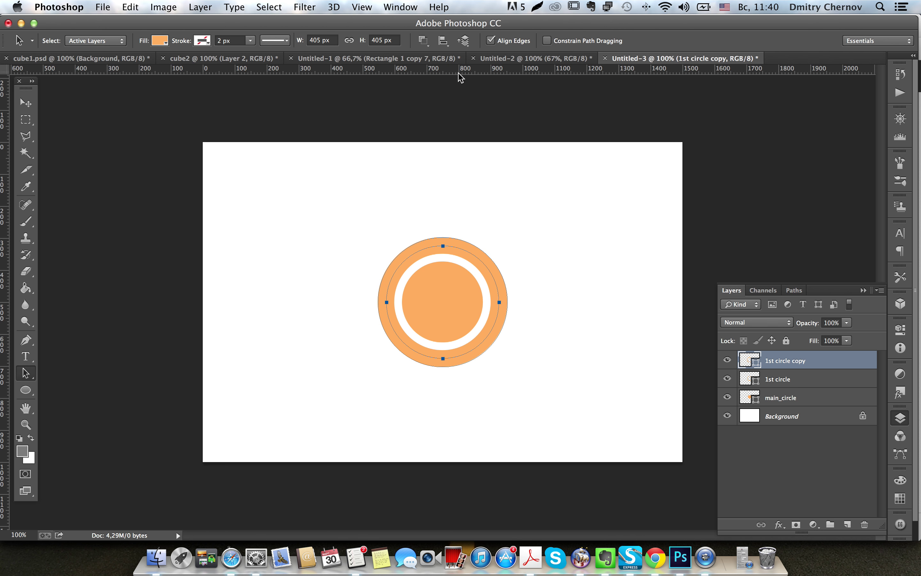
left_click(824, 380)
left_click(796, 360)
mouse_move(811, 326)
left_mouse_down()
mouse_move(792, 326)
mouse_move(841, 325)
left_mouse_up()
Step: Raise the outer ring's opacity to 60% and rename 1st circle copy to '2nd circle'
key("5")
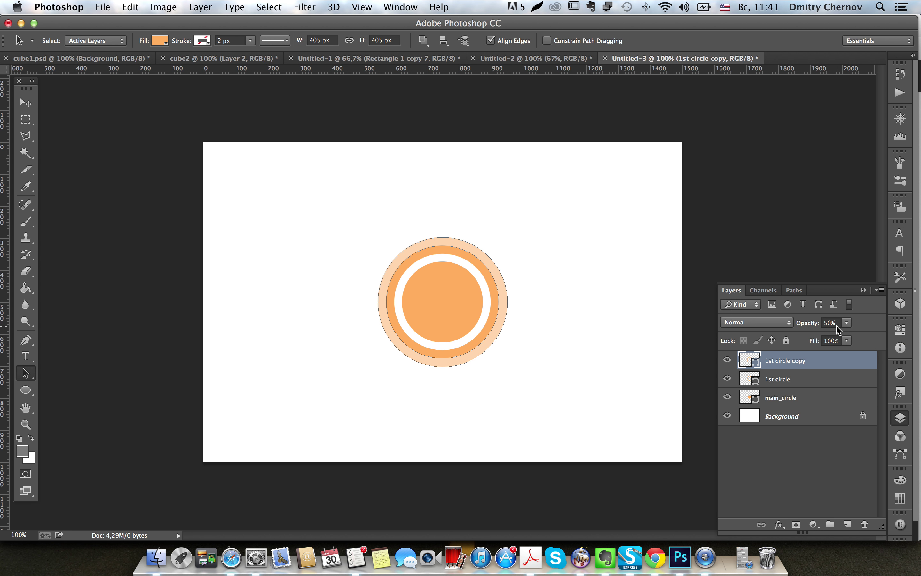
key("7")
left_click(827, 379)
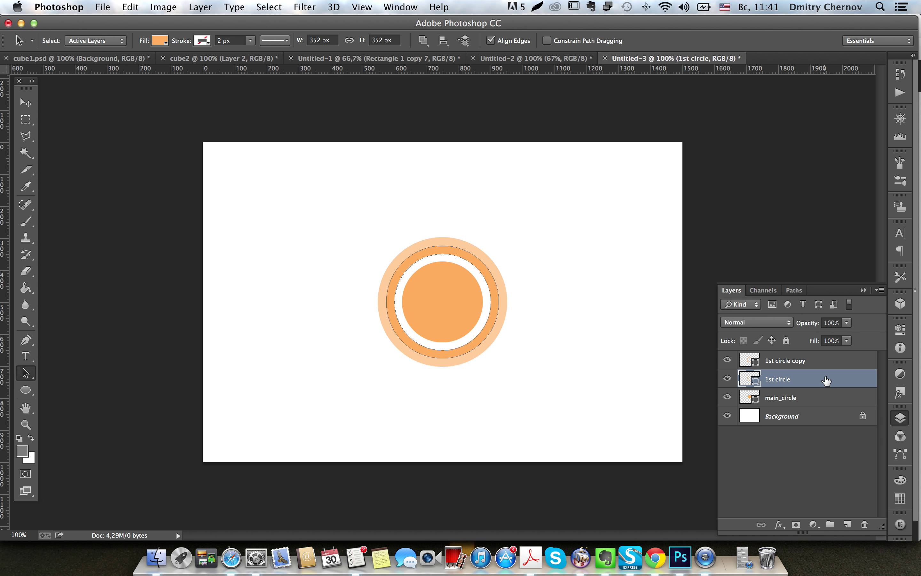
left_click(791, 368)
double_click(786, 361)
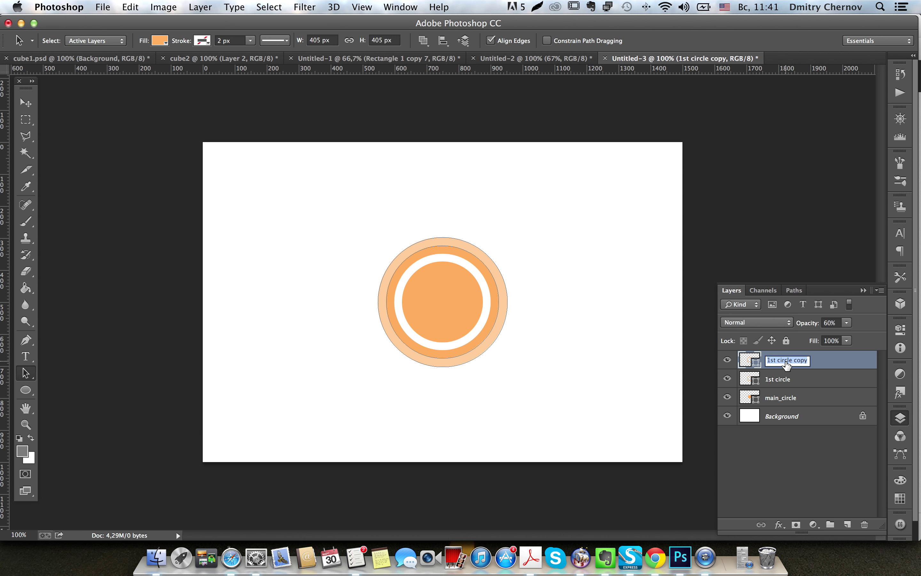
type("2nd circle")
key("Return")
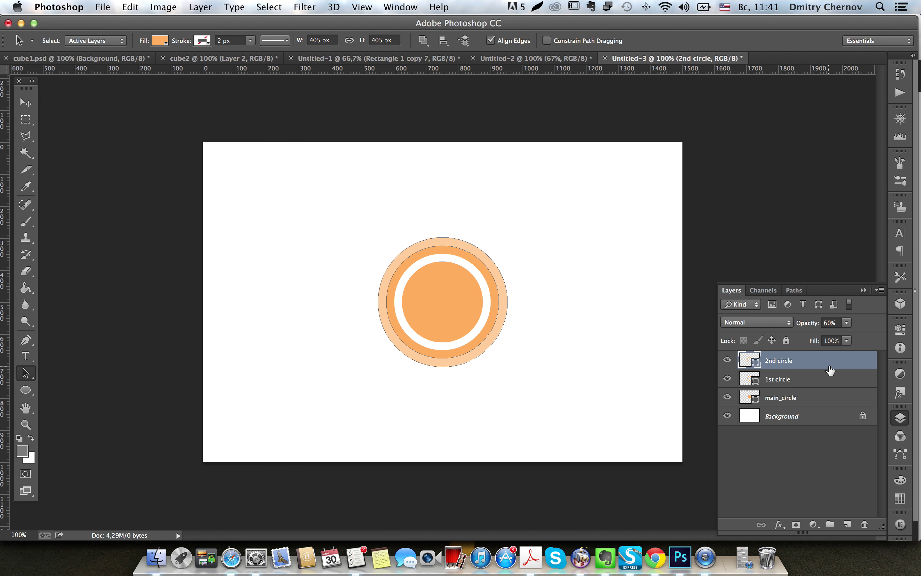
key("v")
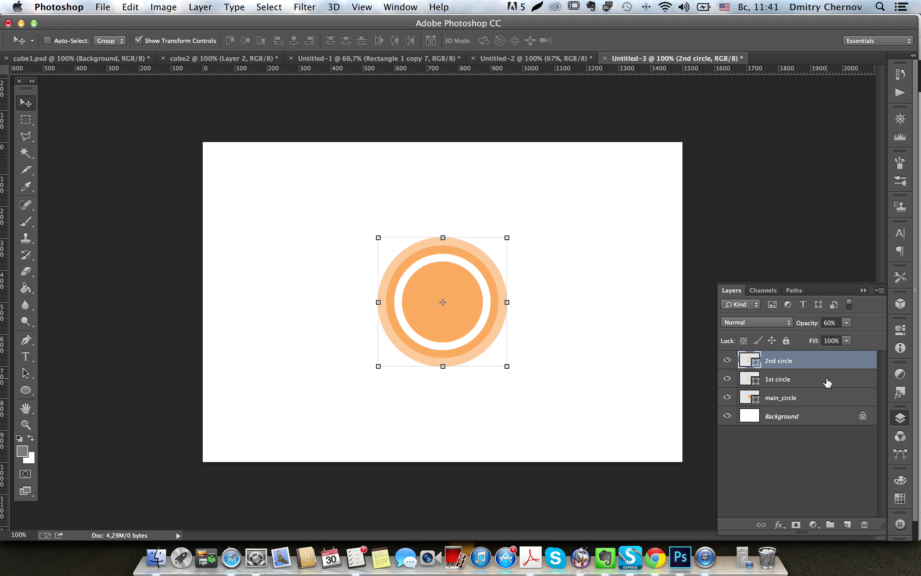
Step: Duplicate 2nd circle and scale one circle path of the copy to 459 px
key("super+j")
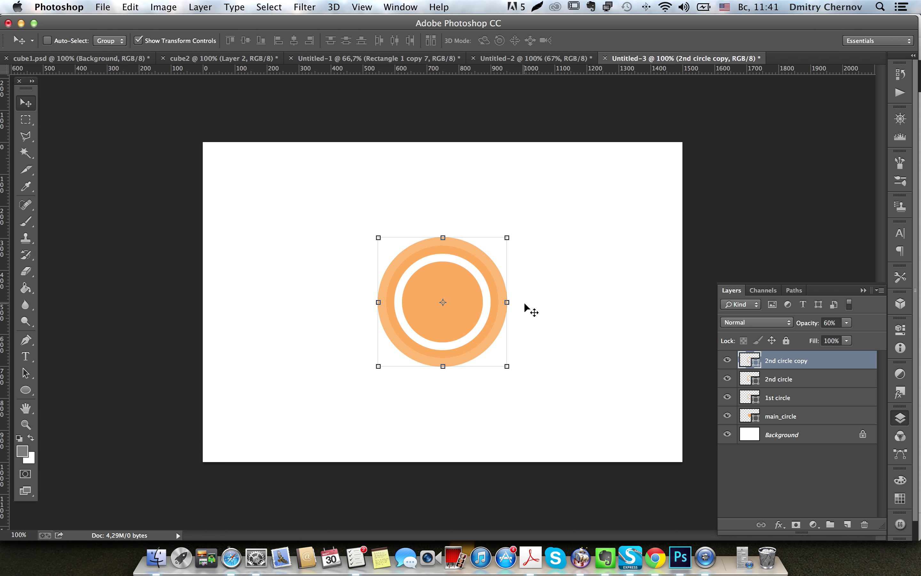
key("a")
left_click(491, 284)
key("ctrl+t")
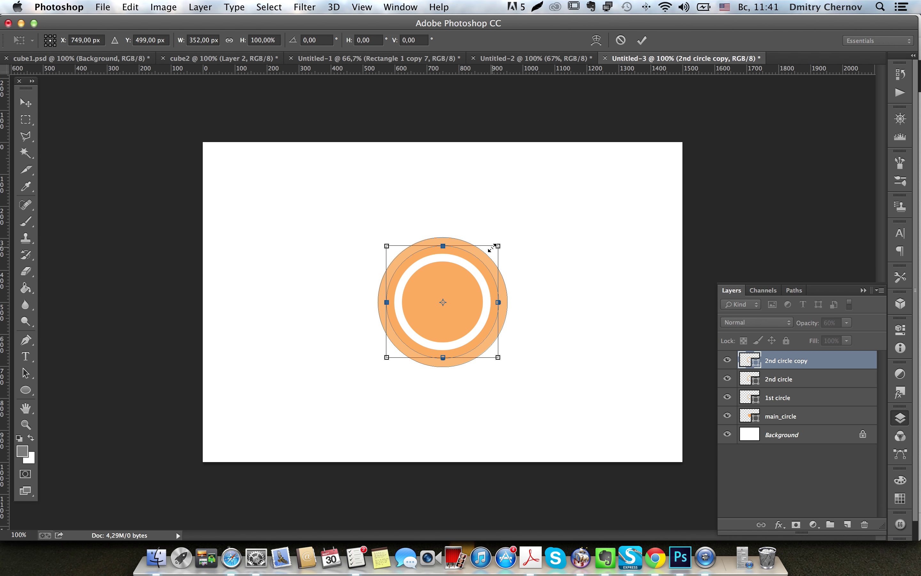
left_click_drag(507, 237, 514, 229)
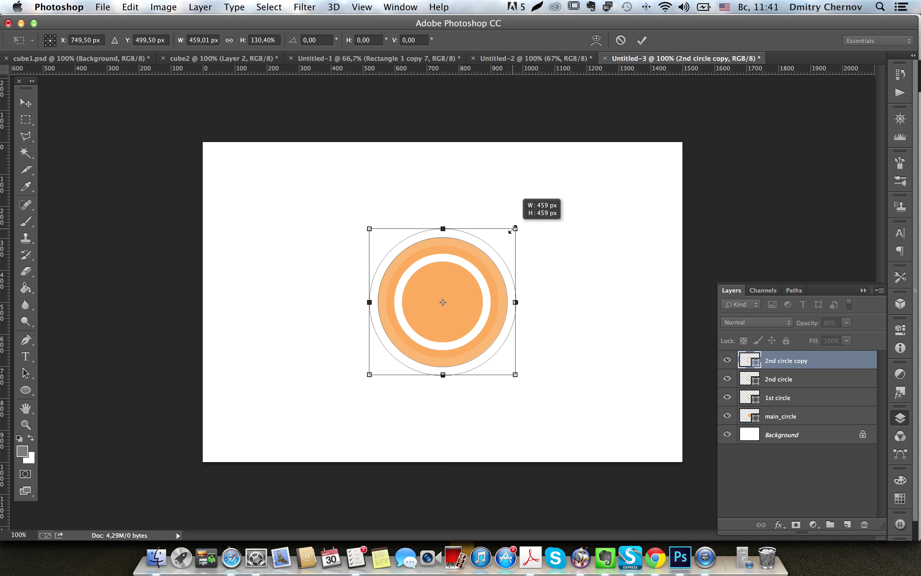
left_click_drag(515, 228, 514, 228)
key("Return")
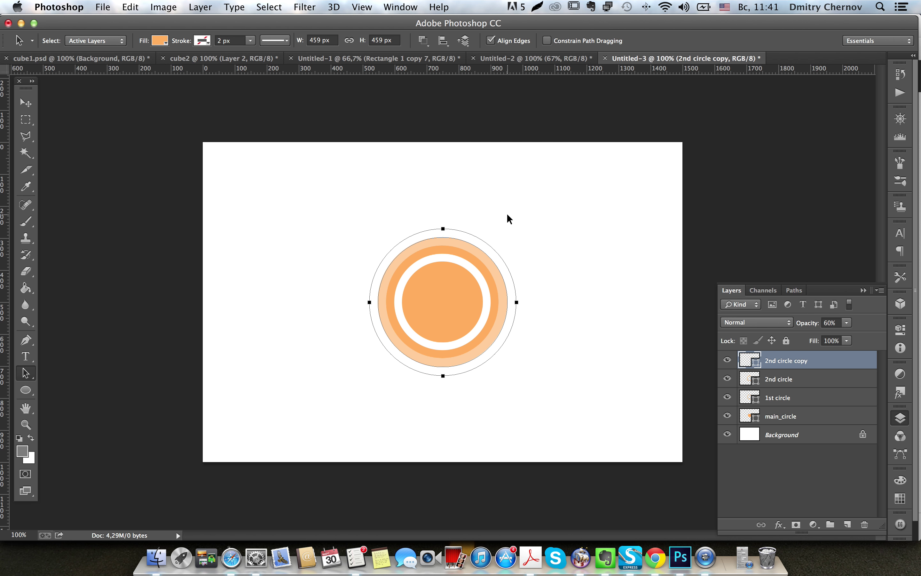
Step: Combine the 459 px path, send it back, and subtract the inner circle to form a ring
left_click(423, 40)
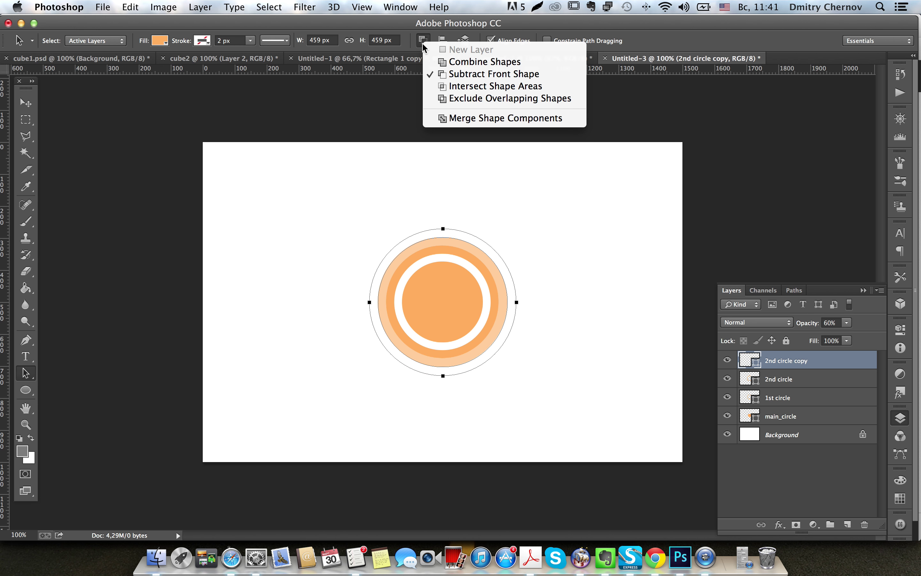
left_click(460, 66)
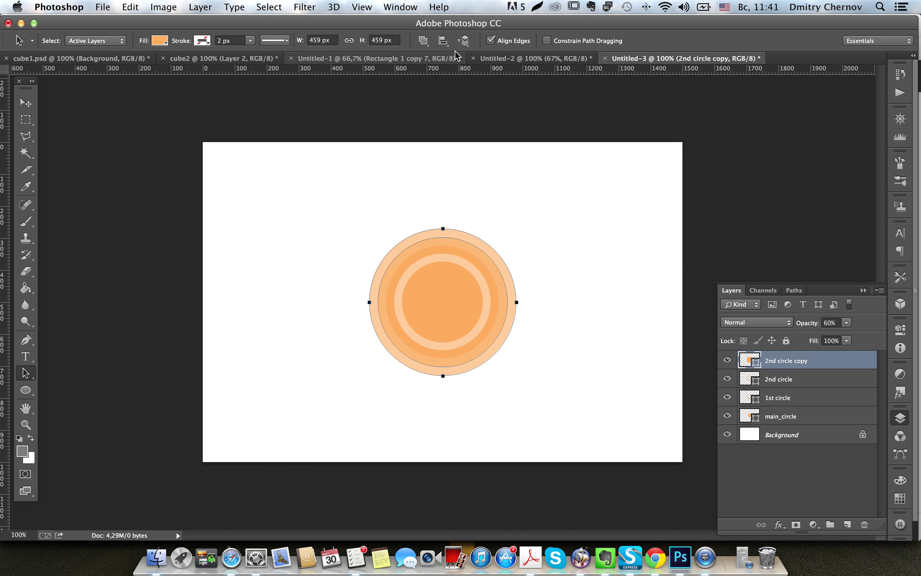
left_click(463, 39)
left_click(499, 82)
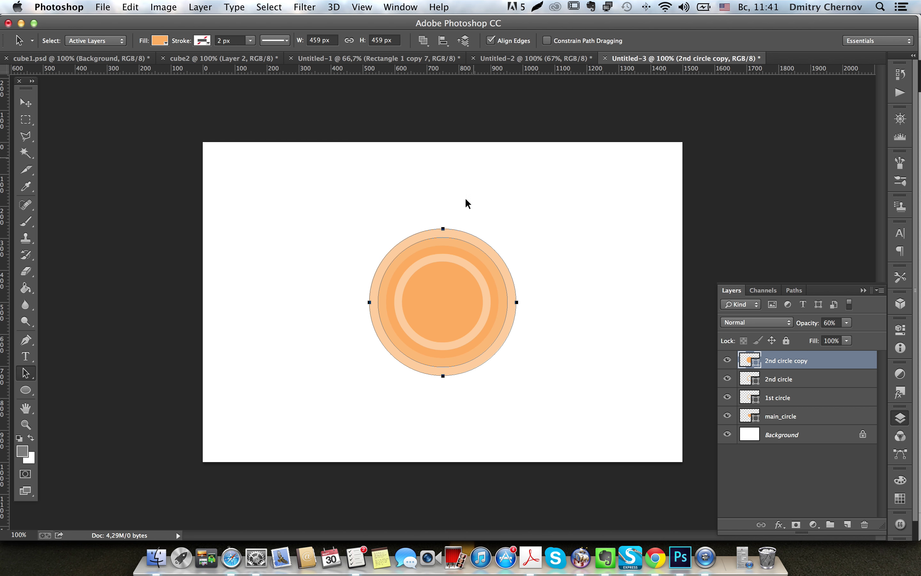
left_click(467, 248)
left_click(422, 40)
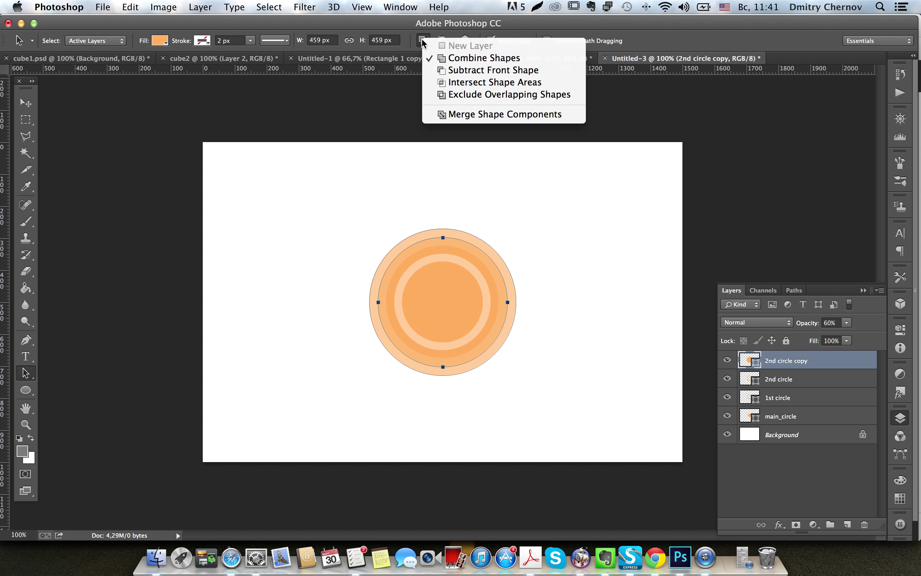
left_click(454, 71)
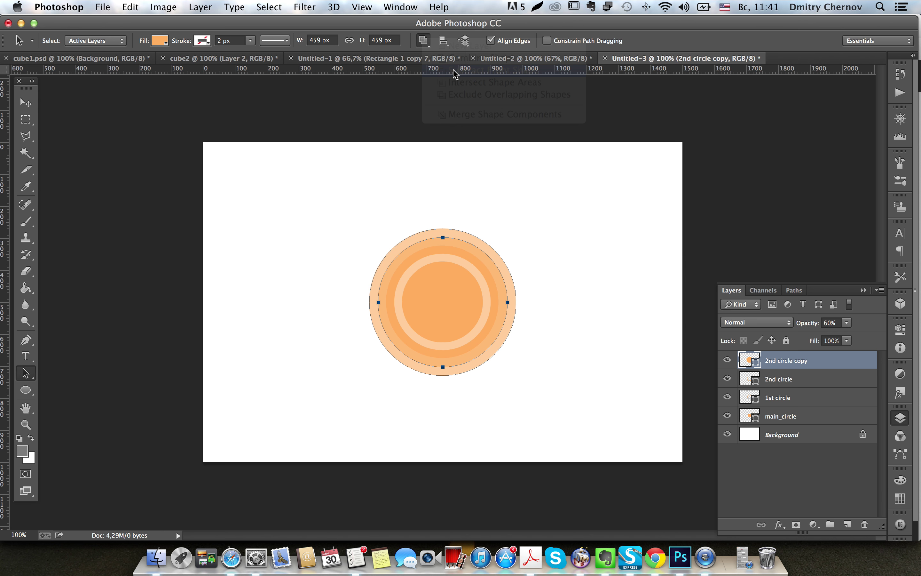
Step: Set the new ring to 30% opacity and rename its layer '3rd circle'
left_click(818, 385)
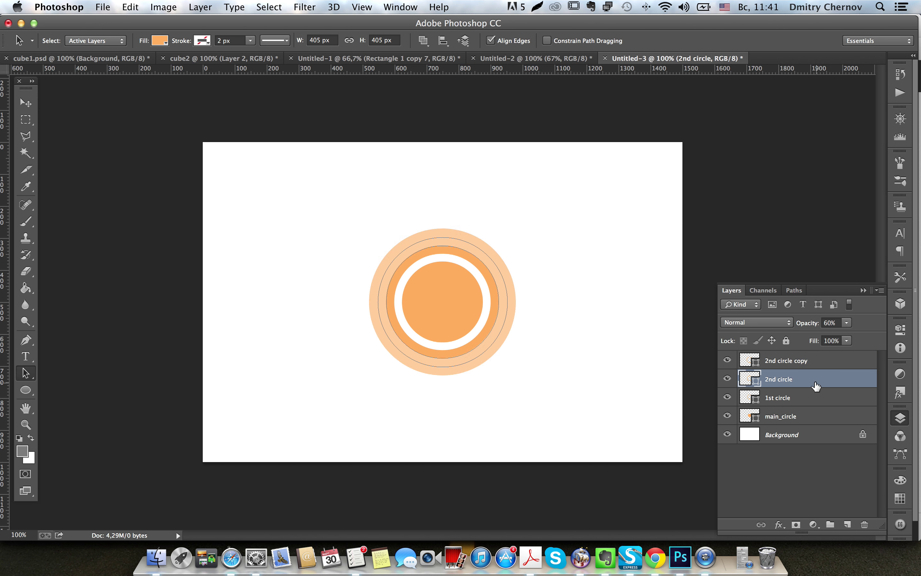
left_click(794, 363)
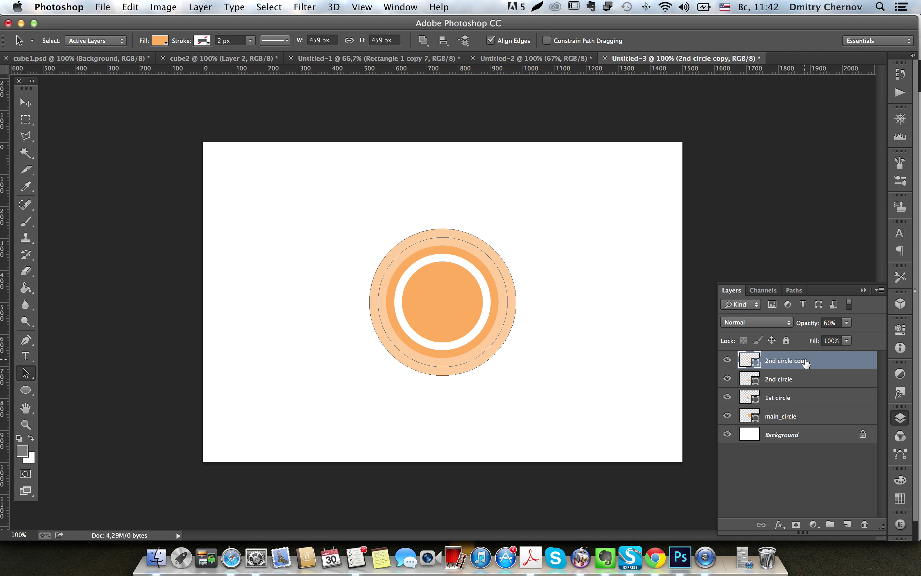
key("4")
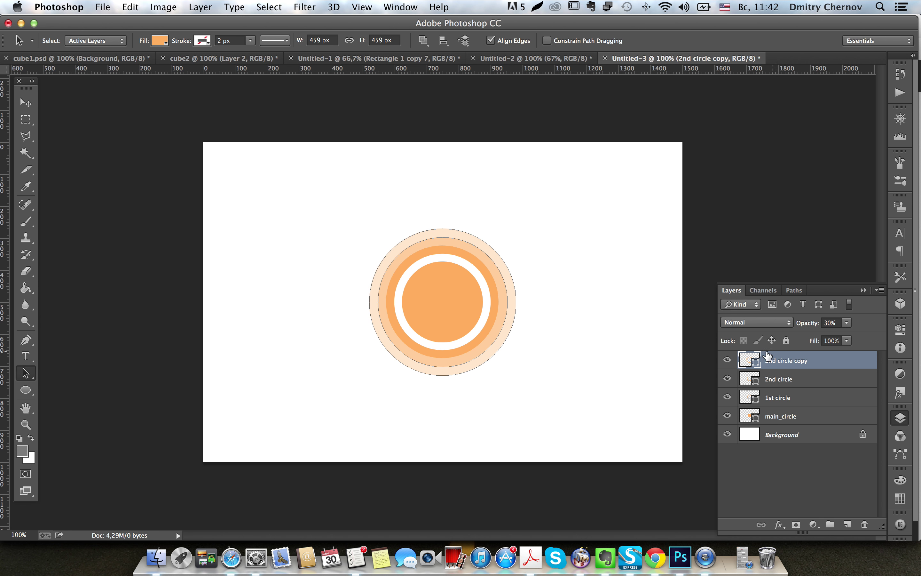
double_click(795, 360)
type("3rd circle")
key("Return")
left_click(799, 398)
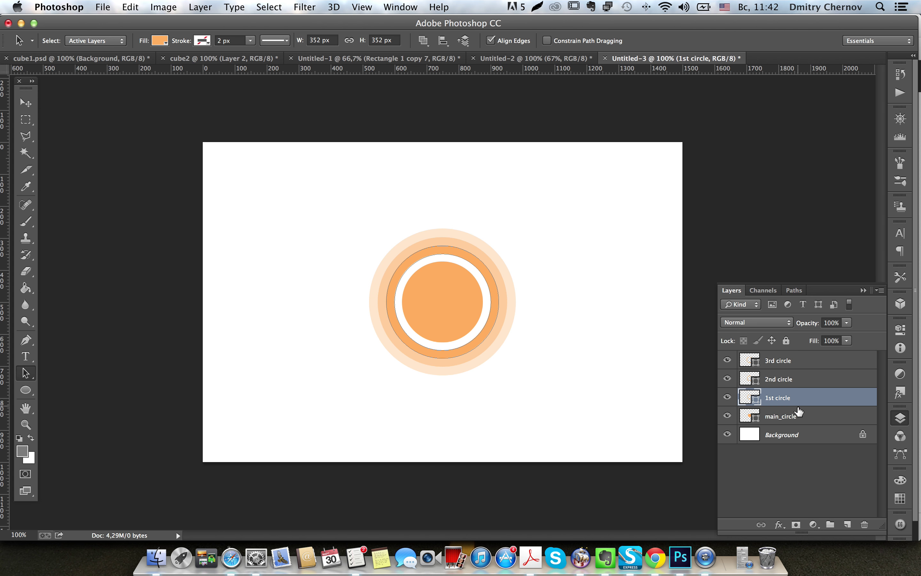
left_click(797, 416)
left_click(789, 435)
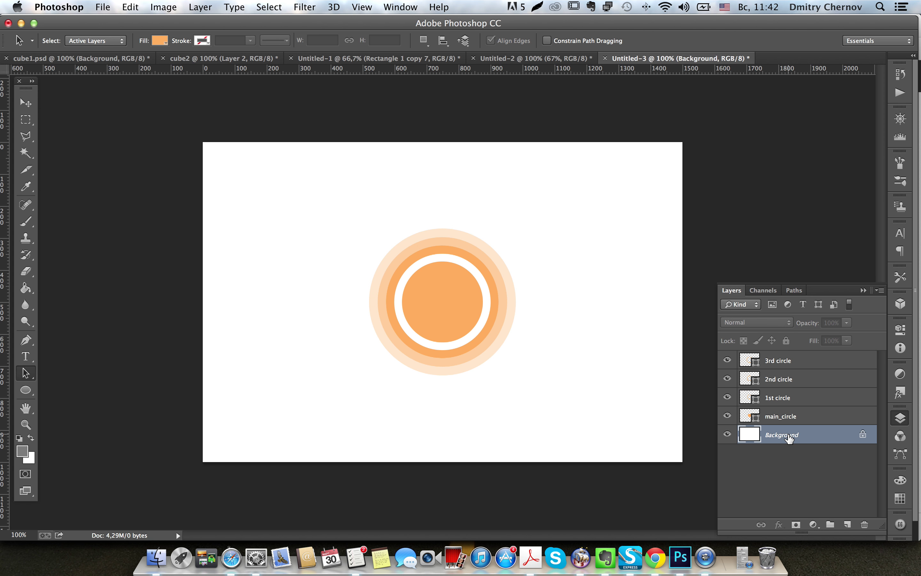
left_click(491, 60)
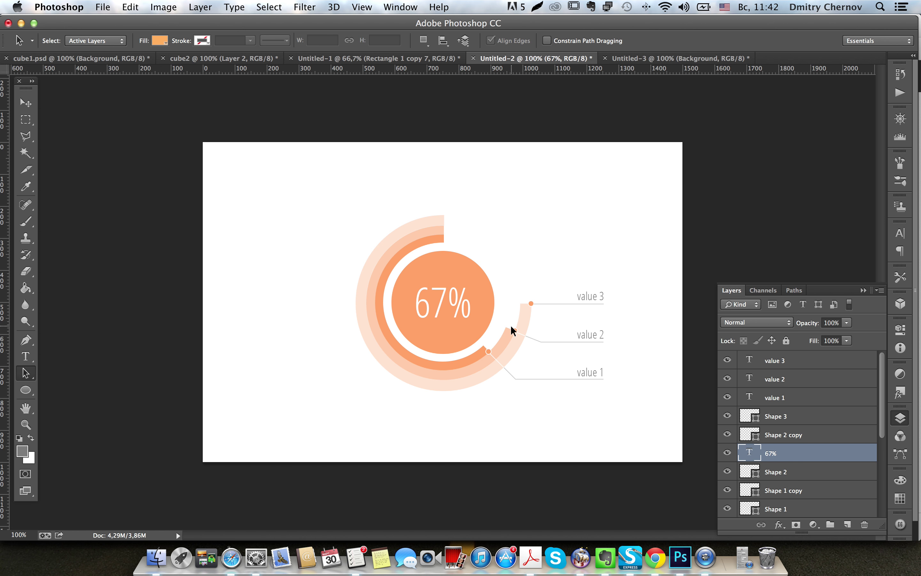
left_click(630, 59)
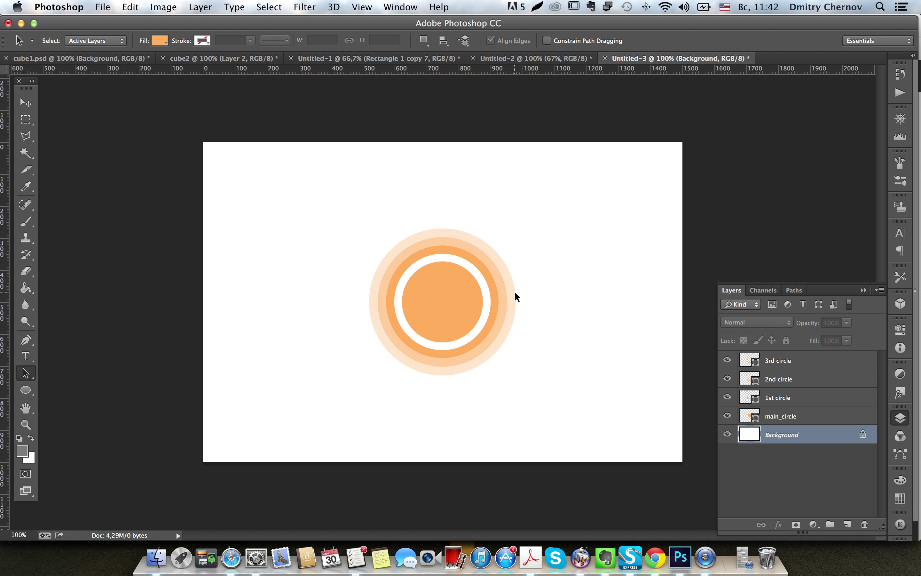
left_click(784, 398)
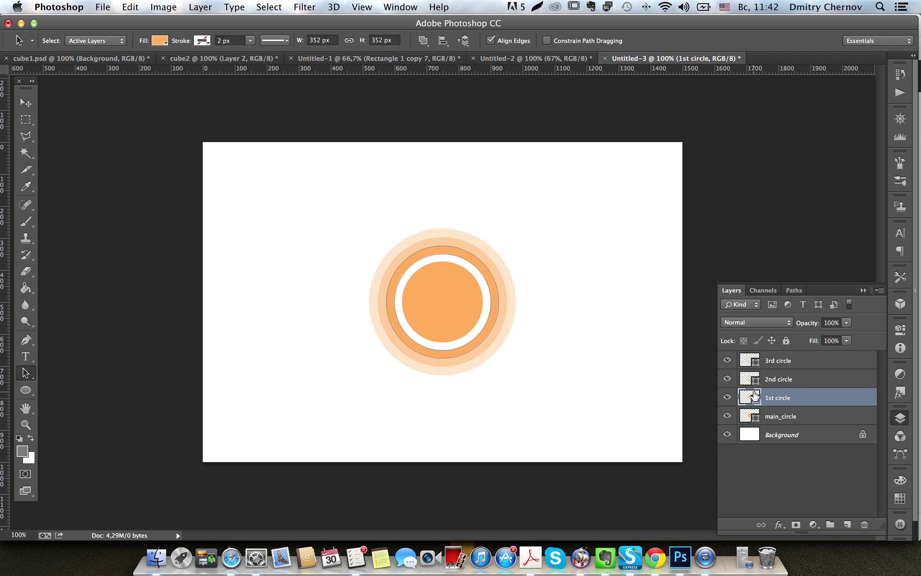
Step: Draw a subtracting rectangle from the centre over the 1st ring's upper-right quarter
left_click(26, 395)
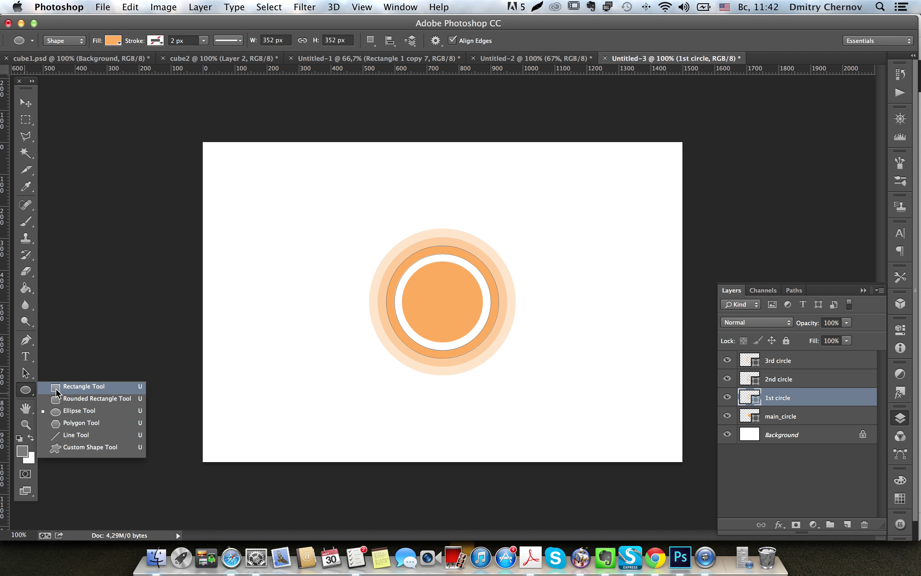
left_click(57, 387)
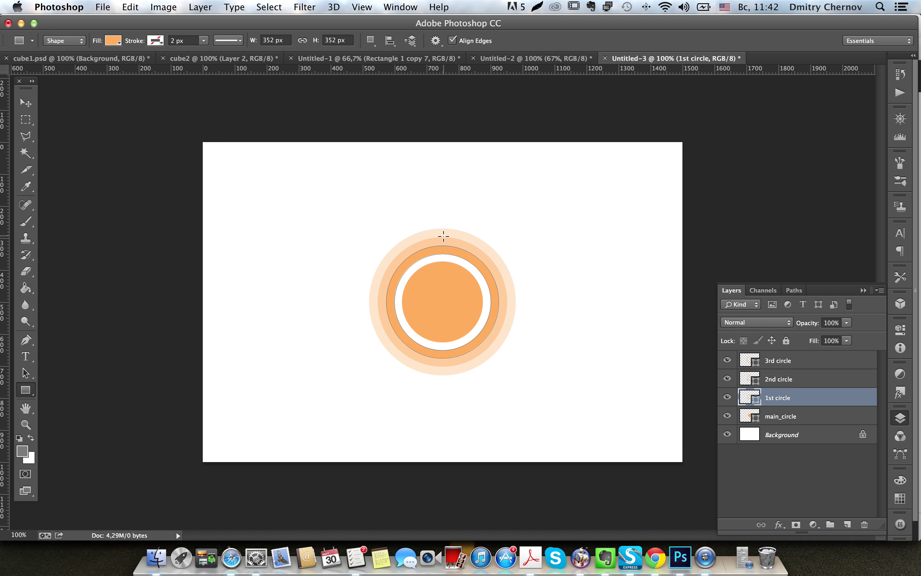
key("alt")
mouse_move(443, 236)
left_mouse_down()
mouse_move(485, 290)
mouse_move(534, 304)
mouse_move(440, 233)
mouse_move(483, 259)
mouse_move(523, 303)
left_mouse_up()
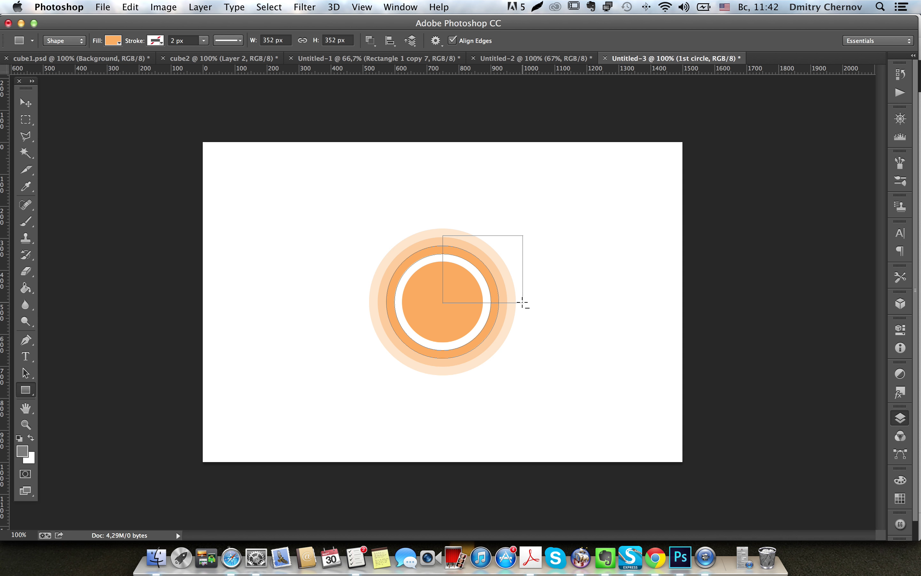
Step: Raise the rectangle's top edge and pull its bottom-right corner down to slant the cut
key("m")
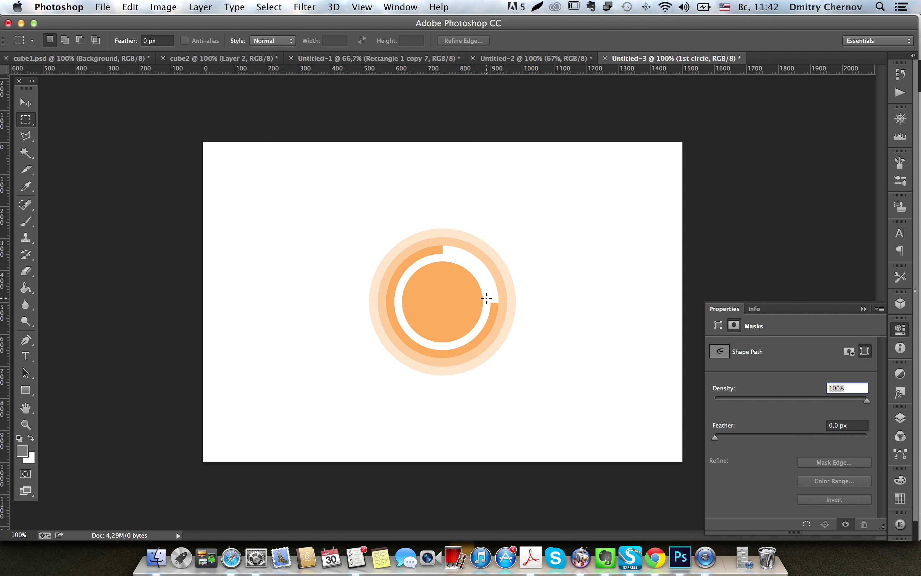
left_click(900, 418)
key("a")
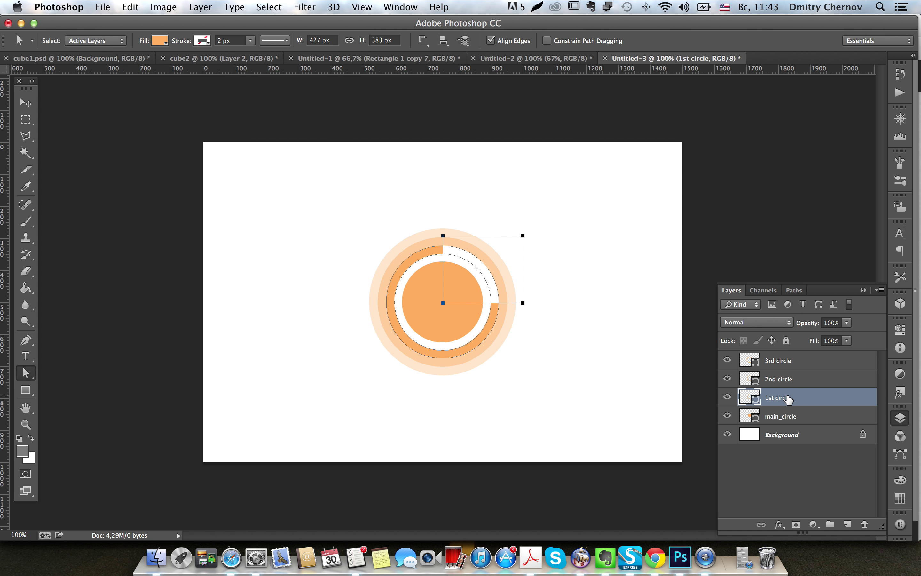
left_click(23, 367)
key("shift+Up")
key("shift+Up")
key("shift+Up")
key("shift+Up")
left_click(523, 302)
key("Down")
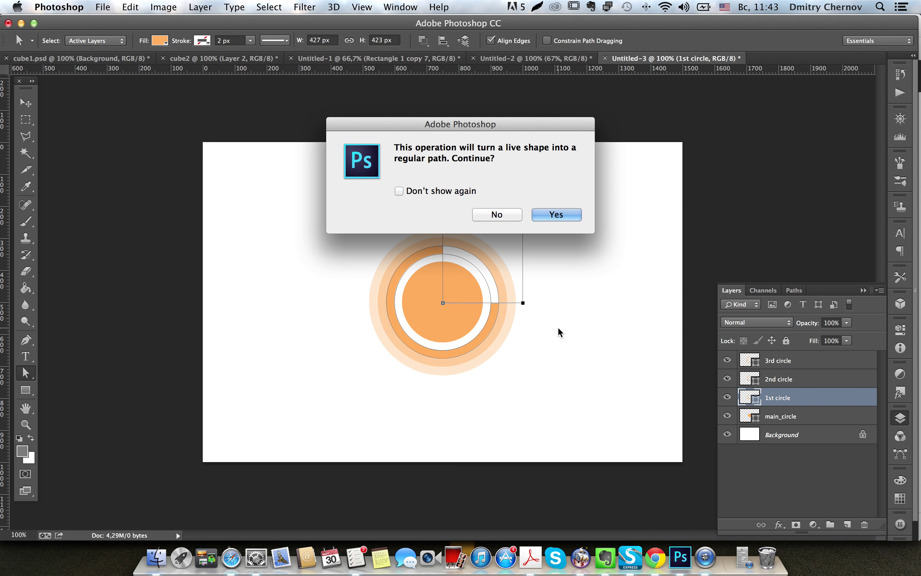
key("Return")
key("shift+Down")
key("shift+Down")
key("shift+Down")
key("shift+Down")
key("shift+Down")
key("shift+Down")
key("shift+Down")
key("shift+Down")
key("shift+Down")
key("shift+Down")
key("shift+Down")
key("shift+Down")
key("shift+Down")
key("shift+Down")
key("shift+Down")
key("shift+Down")
key("shift+Down")
key("shift+Down")
key("shift+Down")
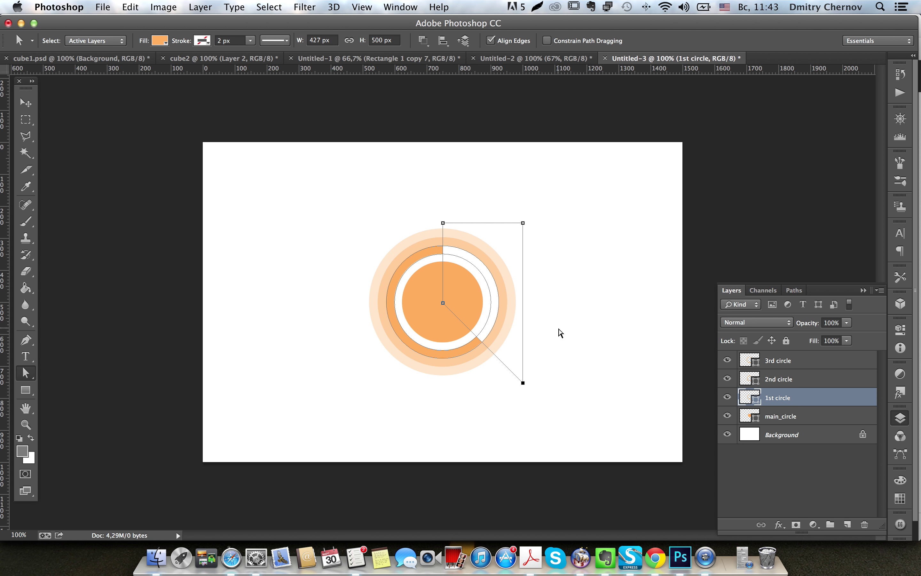
key("Return")
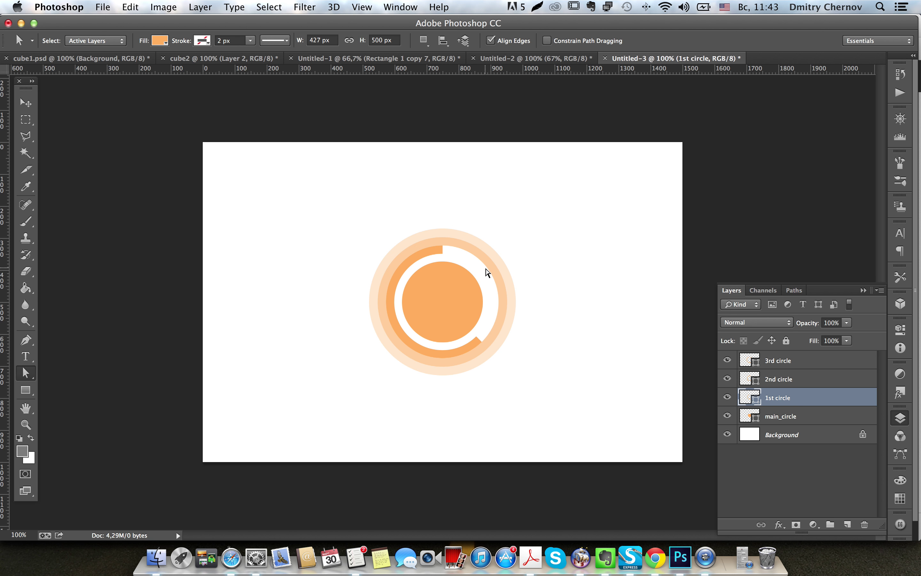
left_click(433, 290)
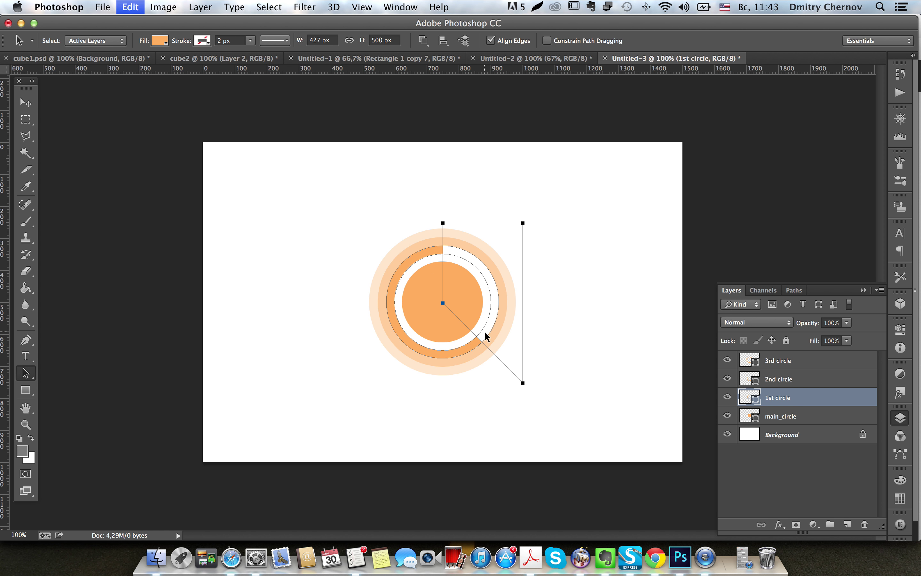
Step: Copy the wedge path from the 1st circle layer
left_click(773, 378)
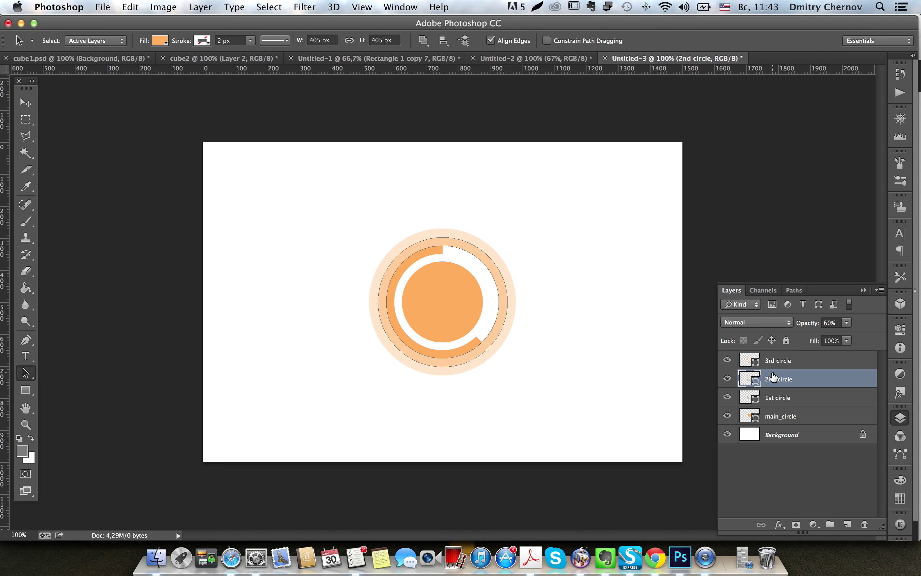
left_click(489, 265)
left_click(770, 400)
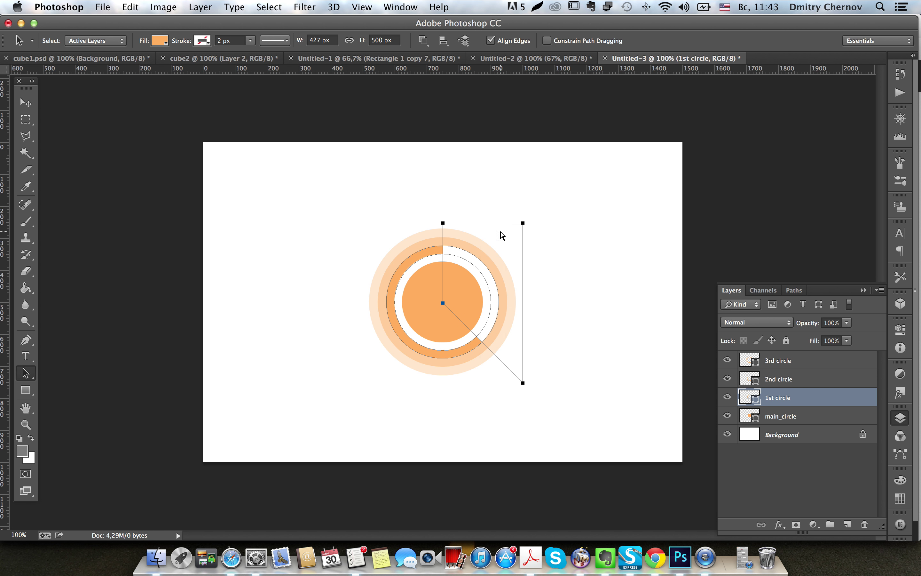
right_click(486, 227)
key("Escape")
left_click(25, 390)
left_click(52, 376)
left_click(24, 103)
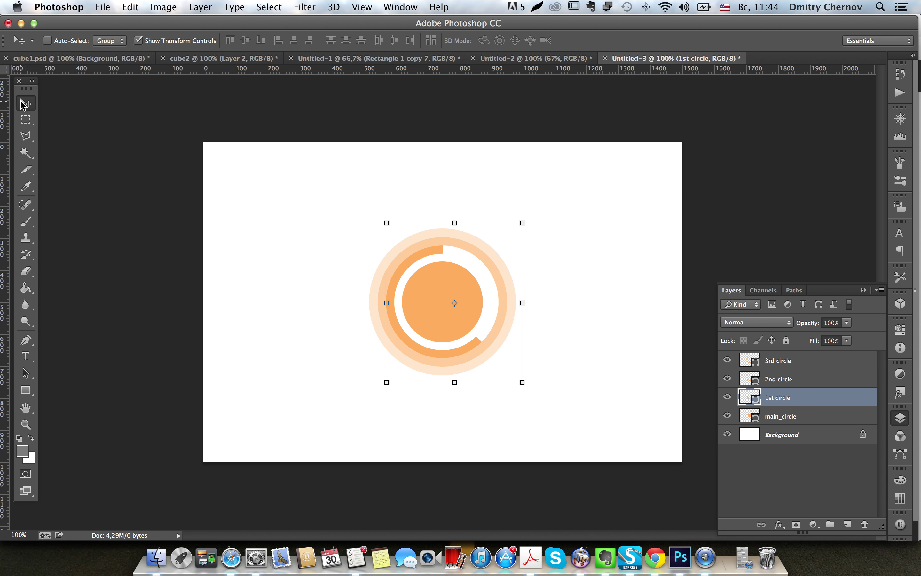
key("ctrl+z")
key("ctrl+z")
key("a")
left_click(462, 229)
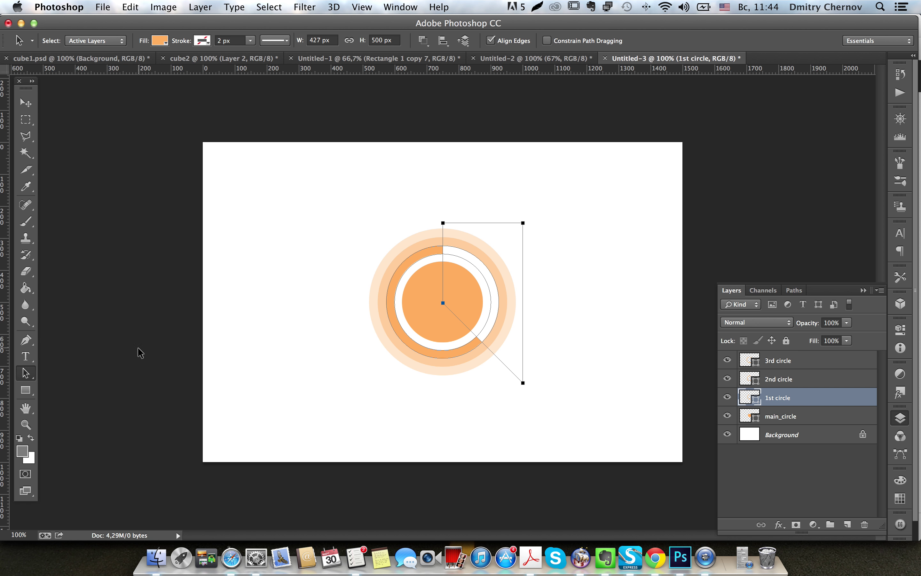
key("ctrl+c")
Step: Paste the wedge onto the 2nd ring, raise its bottom-right corner, and copy the adjusted wedge
left_click(790, 382)
left_click(488, 258)
key("ctrl+v")
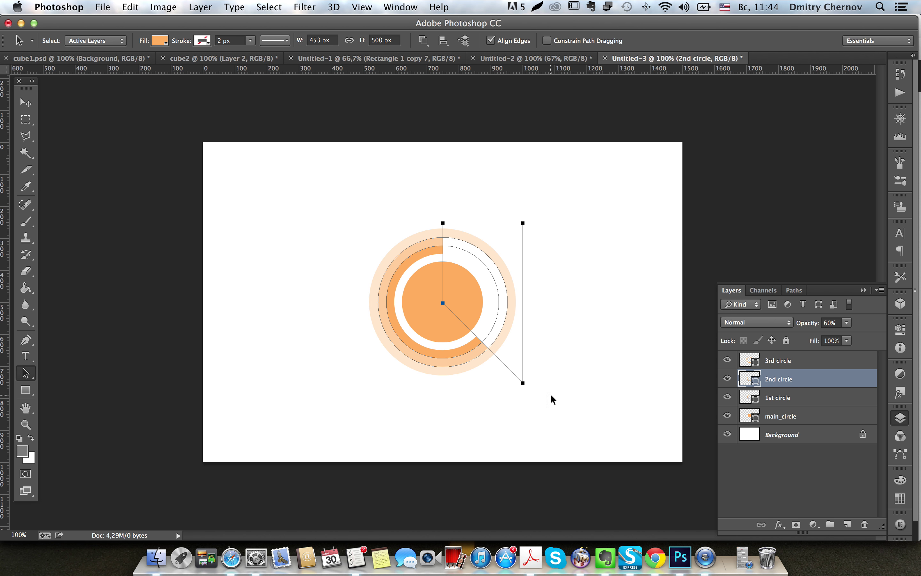
left_click_drag(551, 405, 507, 377)
key("shift+Up")
key("shift+Up")
key("shift+Up")
key("shift+Up")
key("shift+Up")
key("shift+Up")
key("shift+Up")
key("shift+Up")
key("shift+Up")
key("shift+Up")
key("shift+Up")
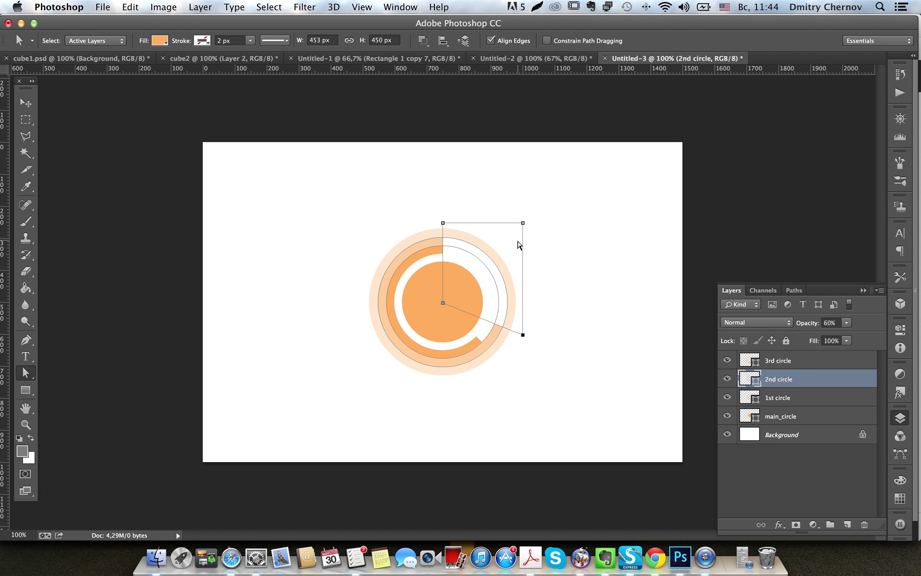
key("super+a")
key("super+c")
Step: Paste the wedge onto the 3rd ring with its corner raised level with the centre
left_click(781, 365)
left_click(505, 269)
key("super+v")
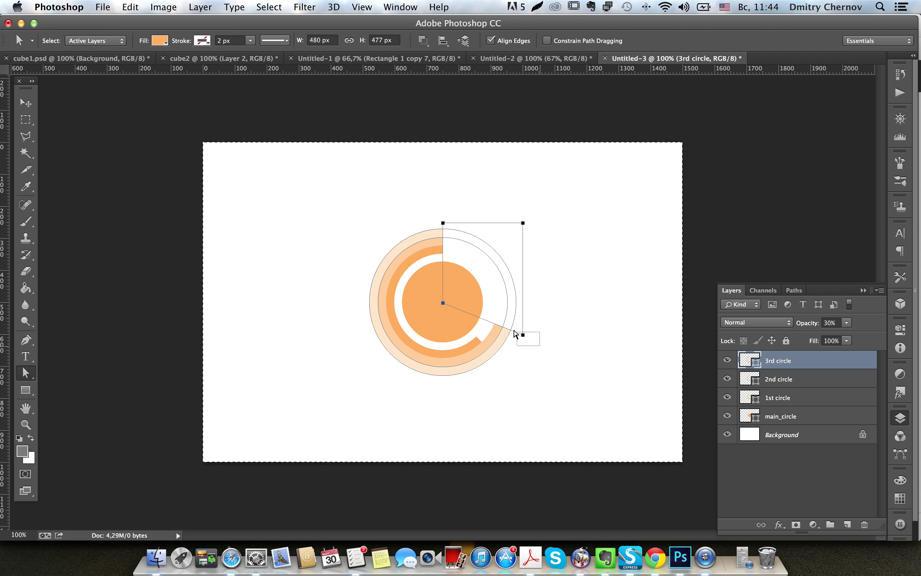
left_click_drag(521, 336, 520, 330)
key("shift+Up")
key("shift+Up")
key("shift+Up")
key("shift+Up")
key("shift+Up")
key("shift+Up")
key("m")
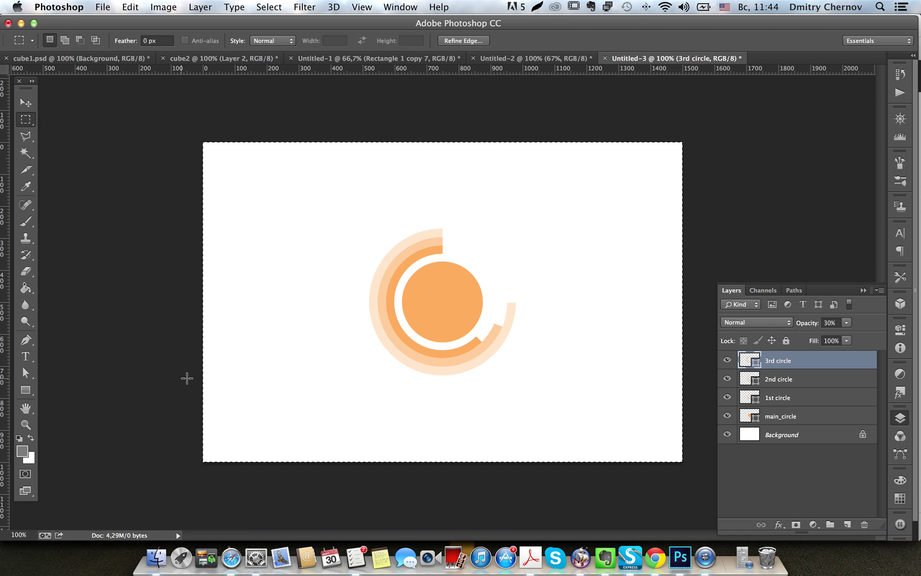
left_click(513, 59)
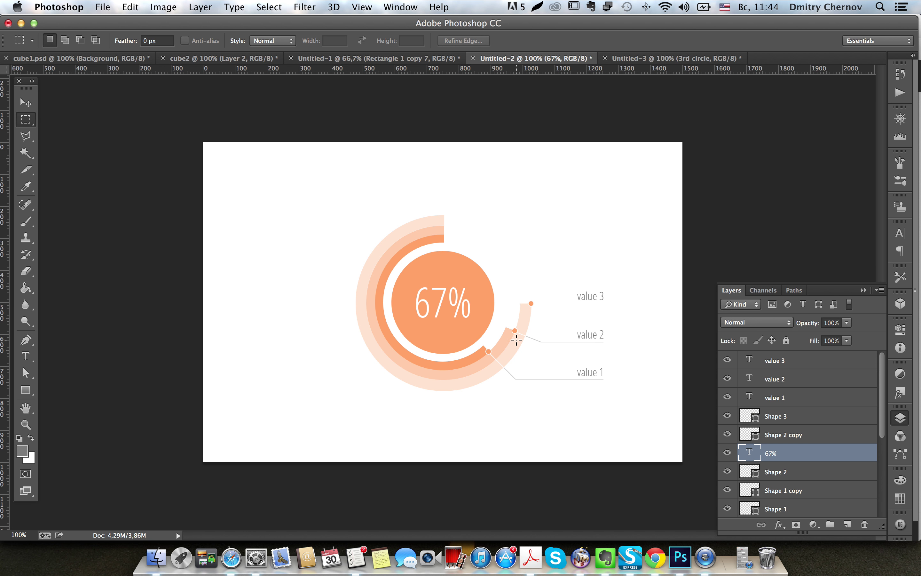
Step: Back in Untitled-3, pick the Ellipse Tool and select the 1st circle layer
left_click(643, 58)
left_click_drag(25, 390, 59, 411)
left_click(59, 410)
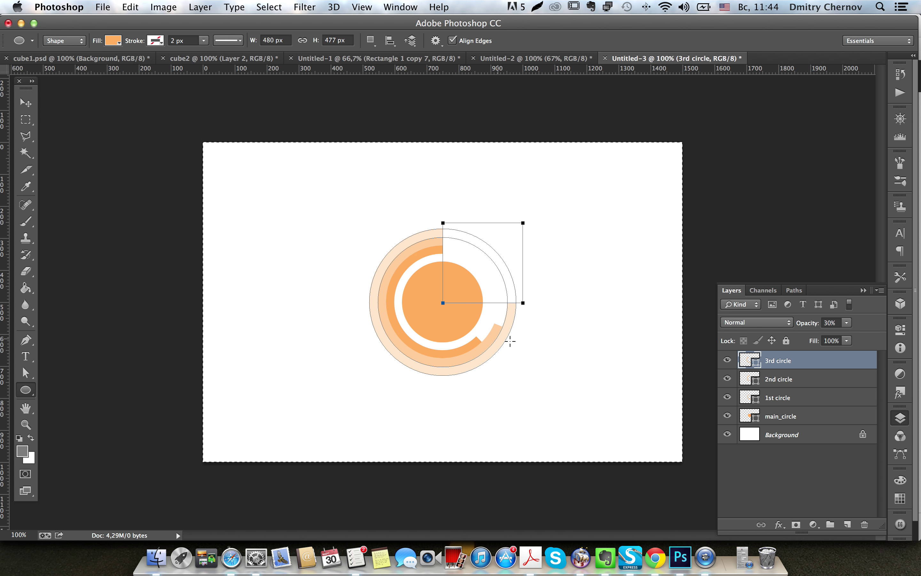
left_click(785, 398)
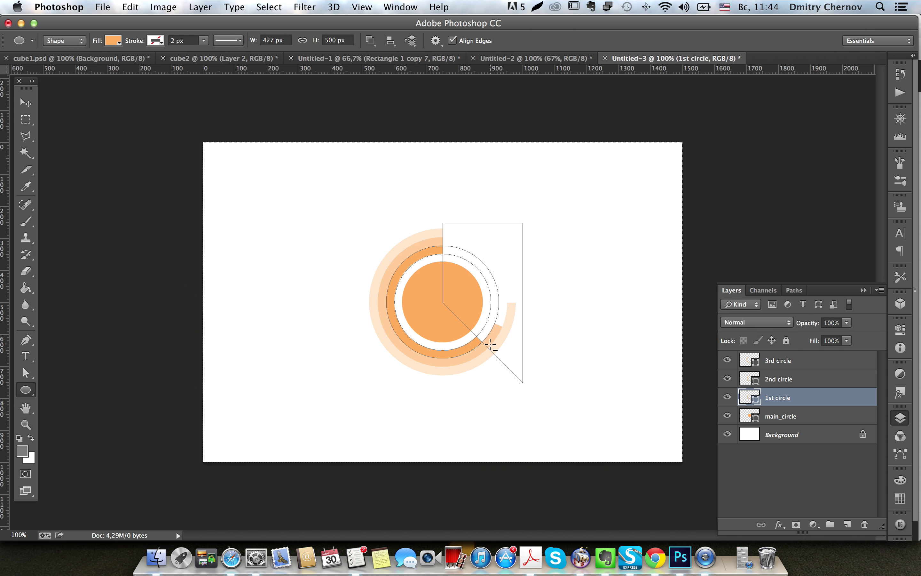
Step: Draw a 12 × 12 px circle at the tip of the inner arc
scroll(491, 344, "up", 5)
scroll(490, 330, "right", 3)
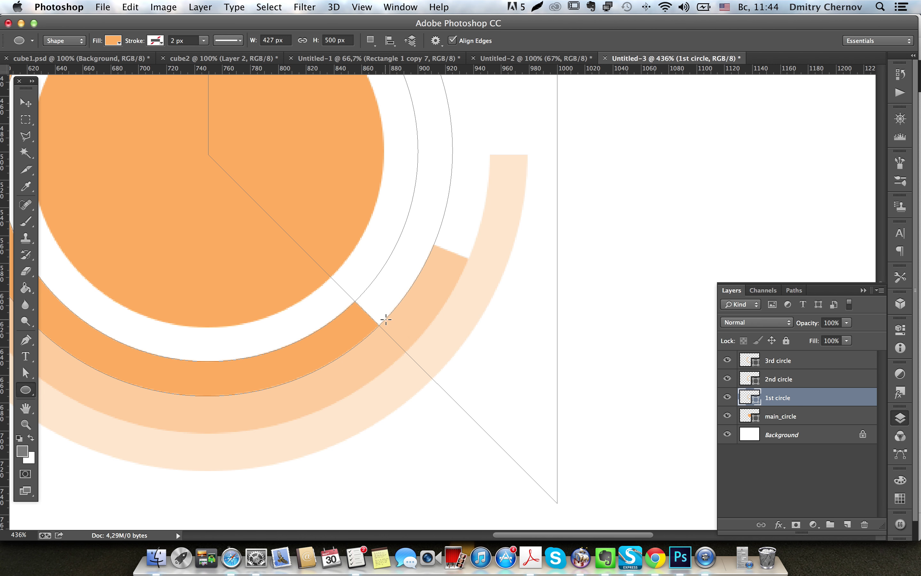
mouse_move(372, 317)
left_mouse_down()
mouse_move(499, 472)
mouse_move(387, 333)
left_mouse_up()
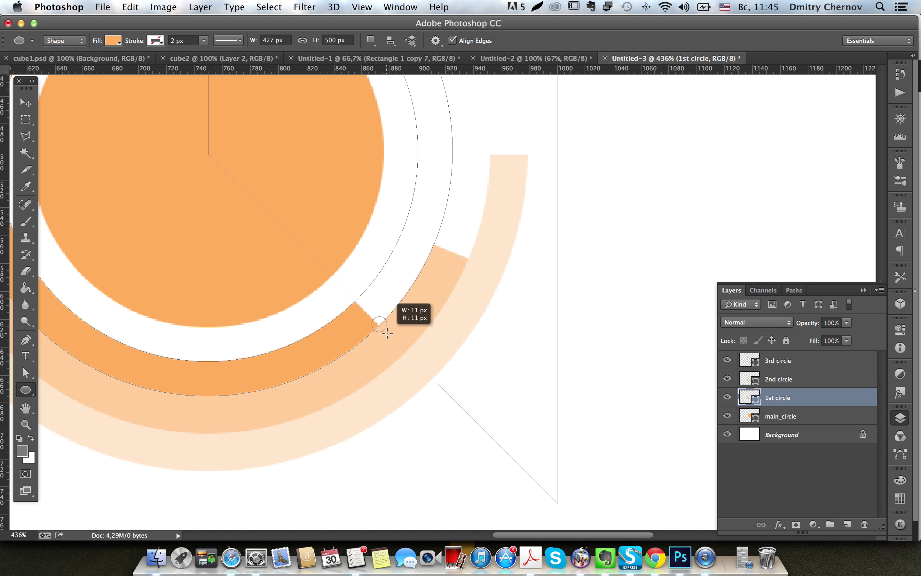
left_click_drag(387, 333, 388, 335)
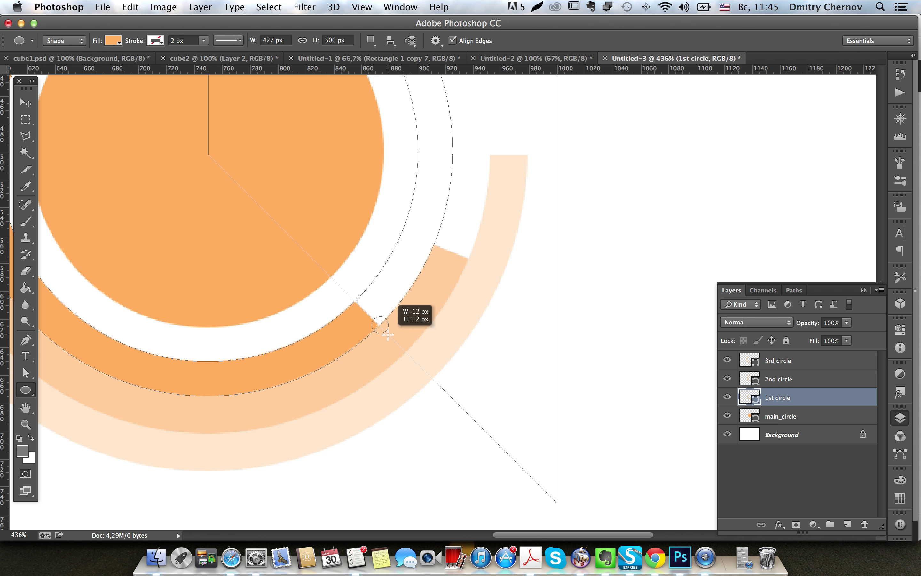
left_click_drag(388, 335, 387, 335)
key("v")
key("Up")
key("Return")
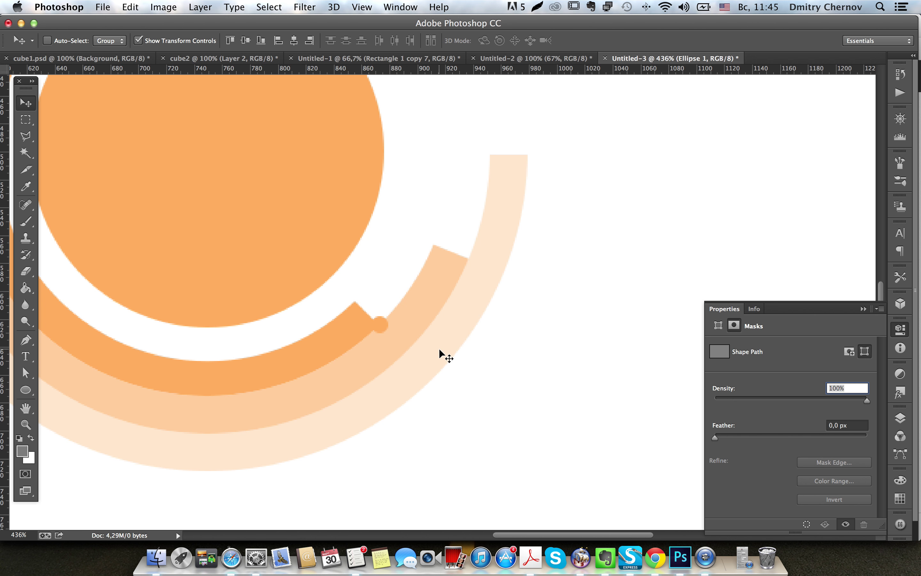
Step: Move the Ellipse 1 layer below the 1st circle layer
left_click(900, 417)
left_click_drag(791, 412, 787, 424)
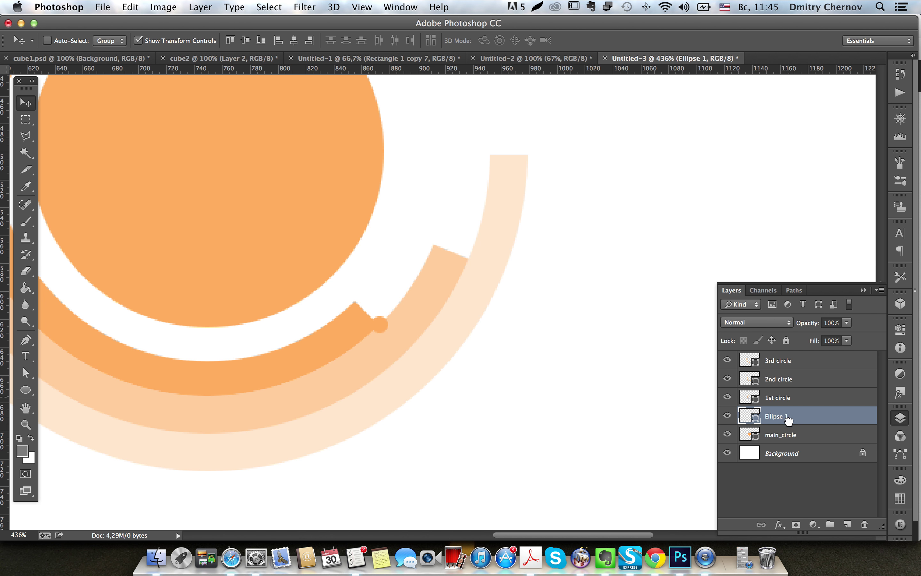
right_click(380, 321)
key("Escape")
key("Left")
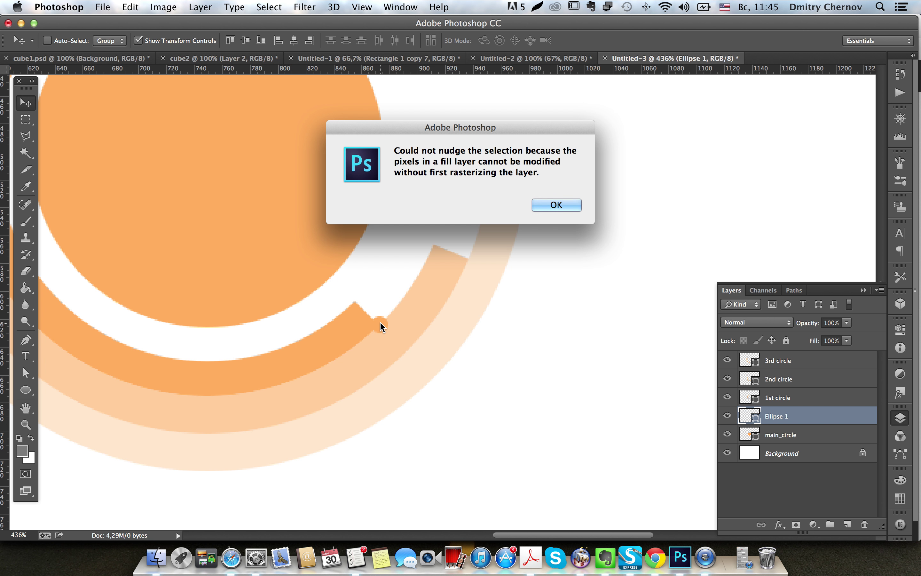
key("Return")
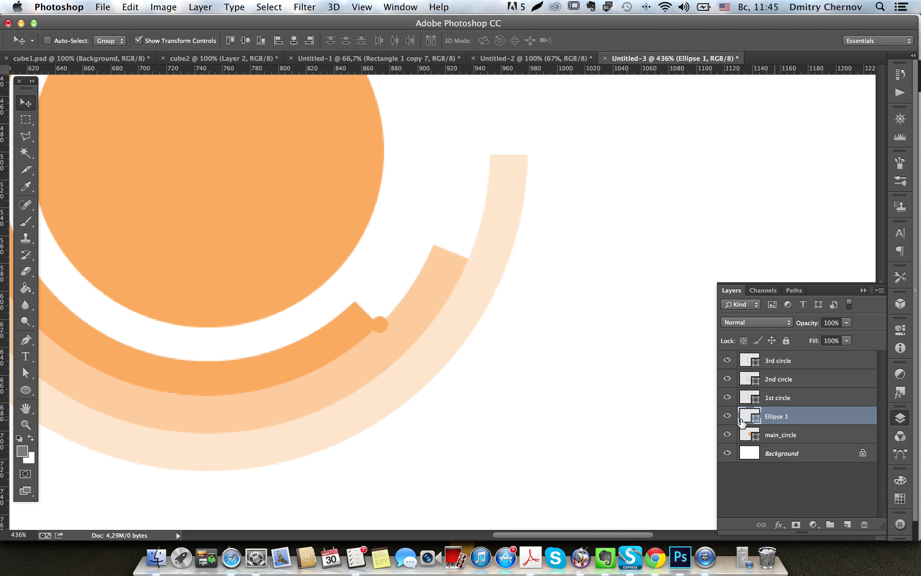
Step: Drag Ellipse 1 with the Move tool so it settles near the arc tip
left_click(26, 389)
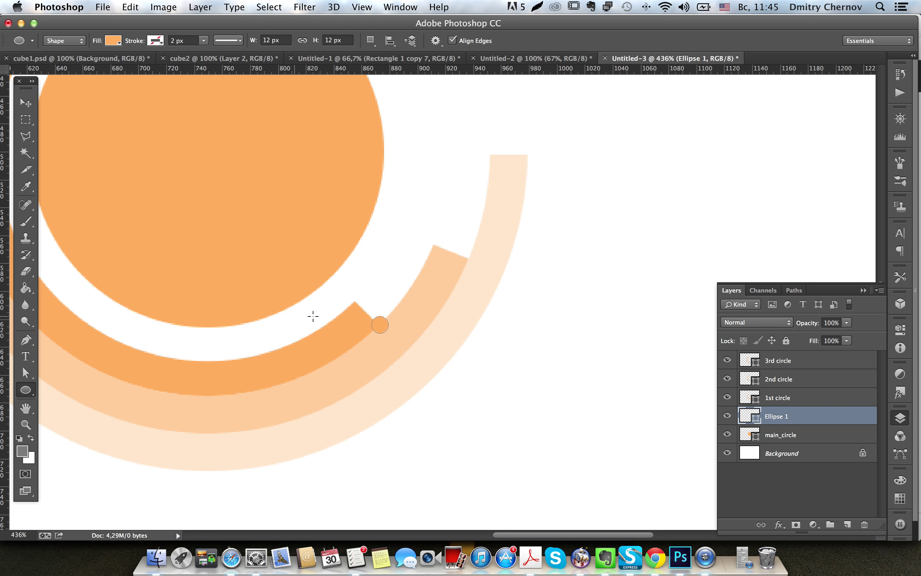
left_click(26, 103)
left_click(809, 404)
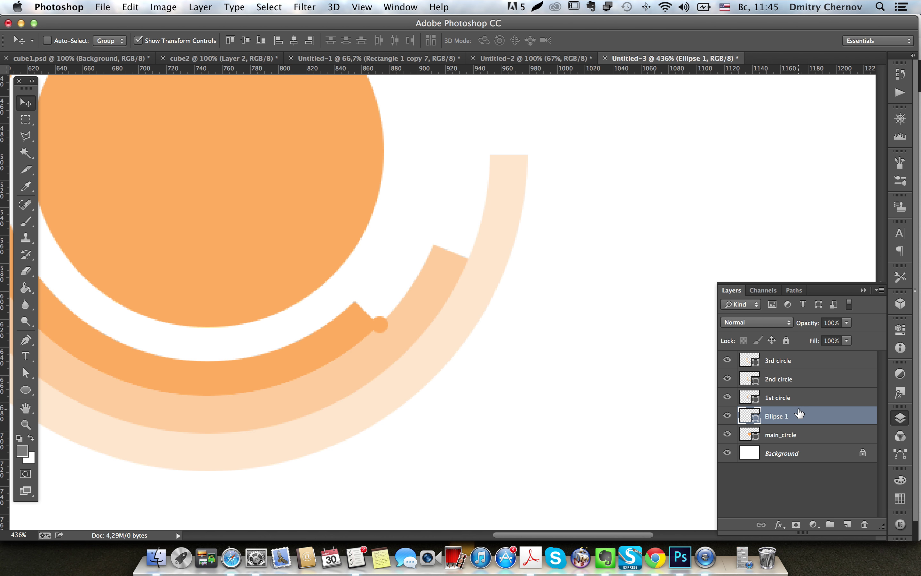
left_click(784, 402)
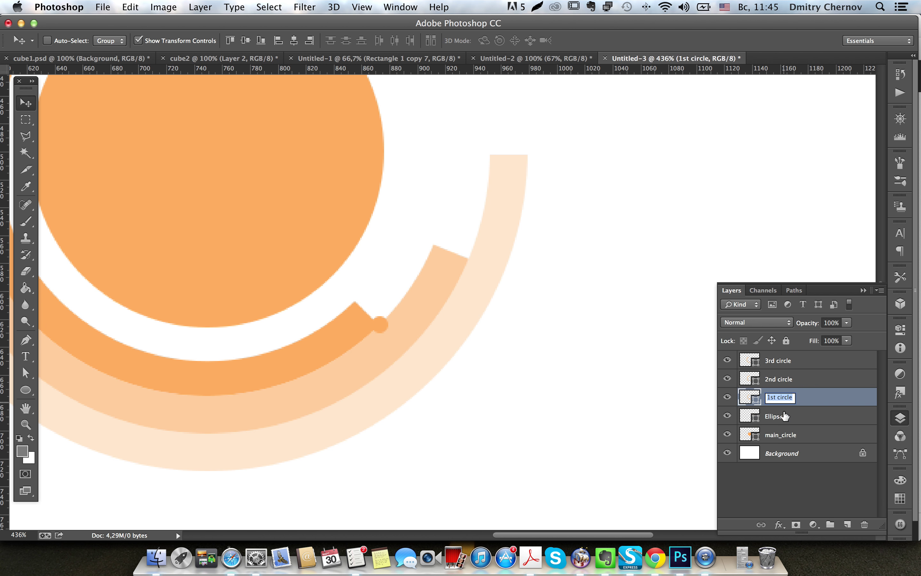
left_click_drag(514, 385, 514, 386)
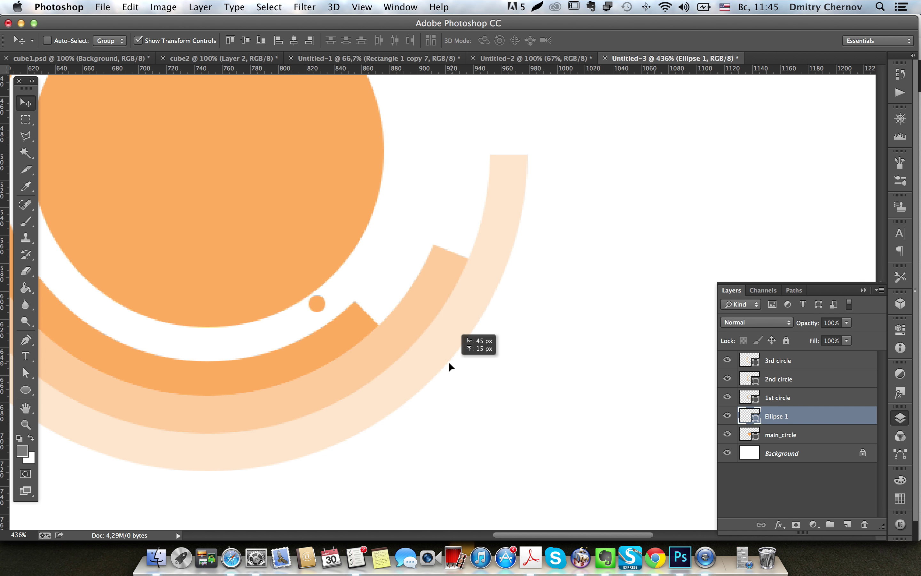
left_click_drag(513, 386, 515, 385)
key("Up")
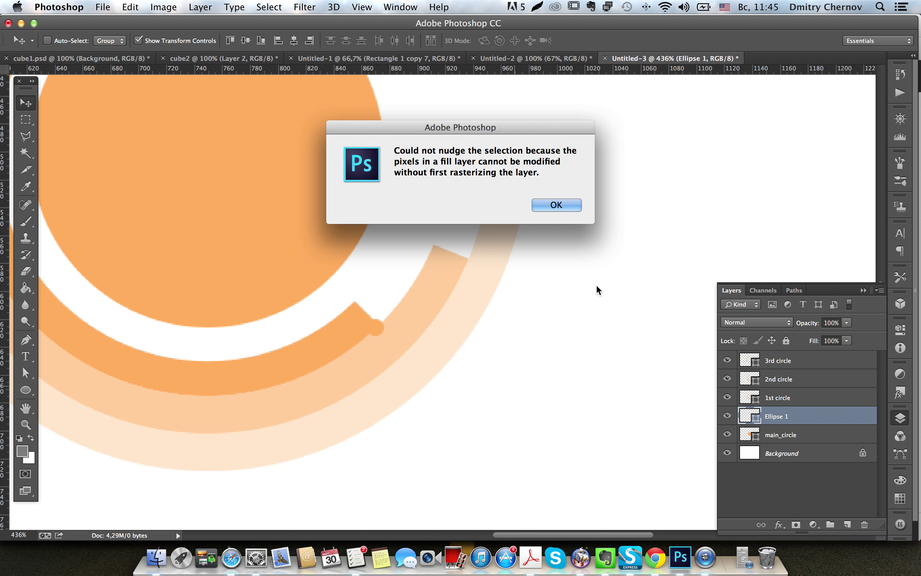
left_click(555, 205)
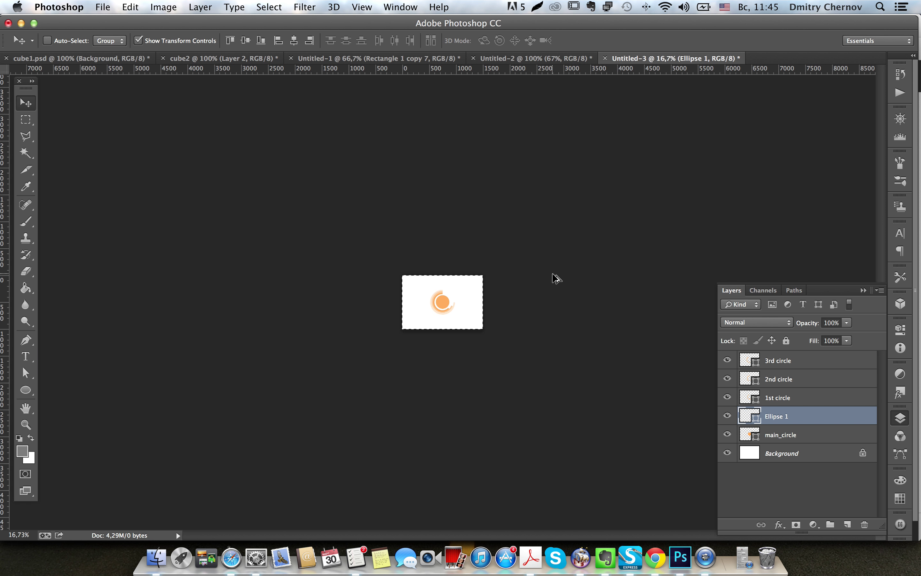
Step: Clear the selection and nudge the circle cap up and right onto the arc tip
key("super+0")
scroll(503, 294, "down", 3)
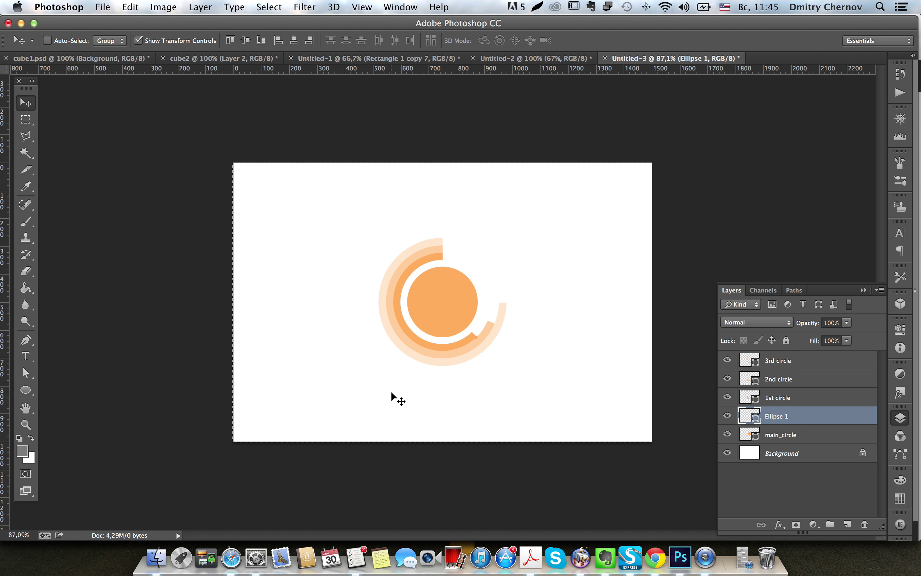
key("super+d")
scroll(476, 331, "up", 5)
scroll(532, 378, "up", 5)
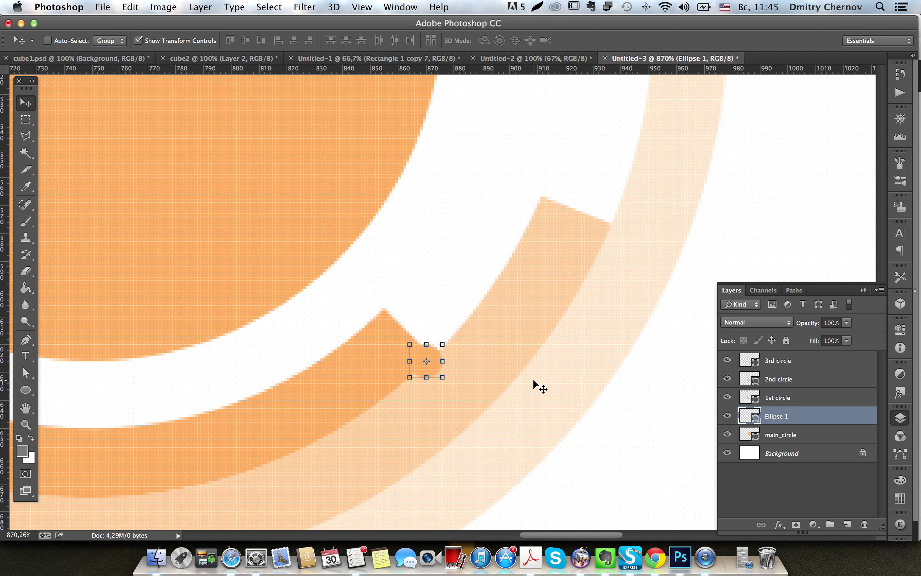
scroll(469, 372, "down", 2)
key("Up")
key("Up")
key("Right")
key("Right")
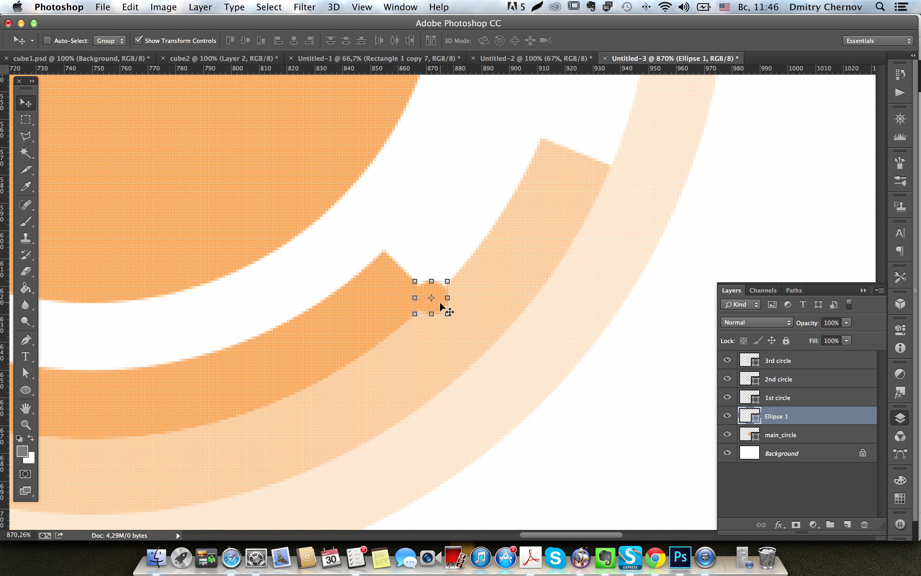
Step: Select the Ellipse tool and bring up the shape's stroke colour choices
key("u")
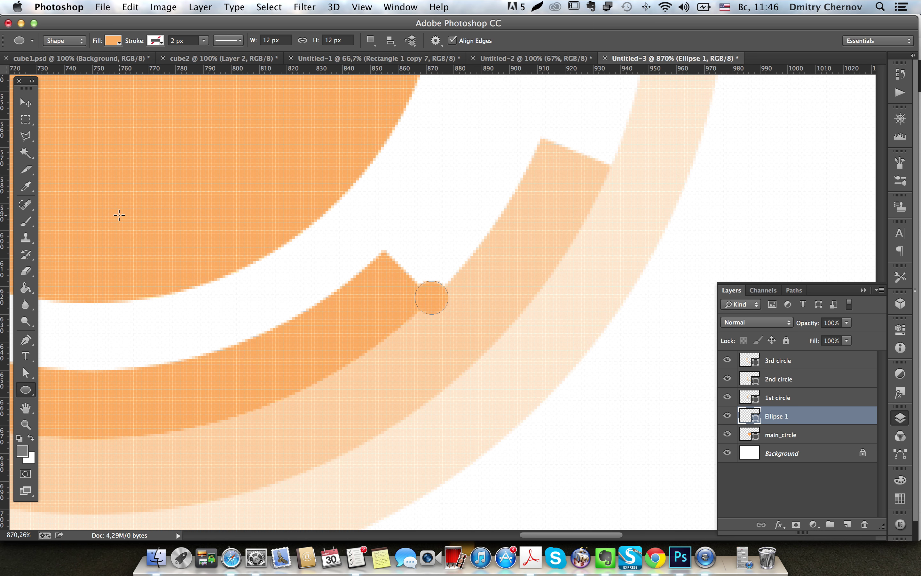
scroll(119, 215, "up", 1)
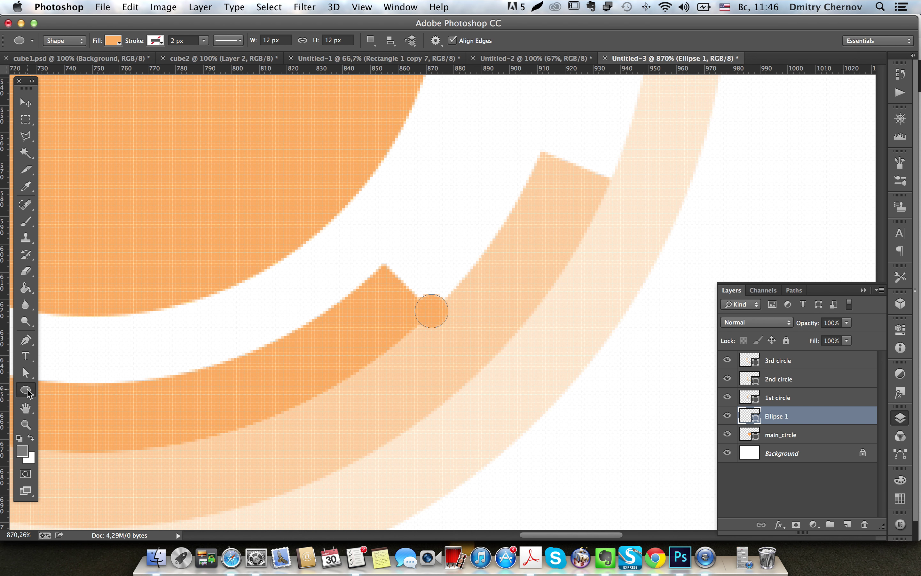
left_click_drag(27, 390, 80, 418)
left_click(152, 41)
Step: Give the small circle a white outline and move Ellipse 1 to the top of the layers
left_click(108, 102)
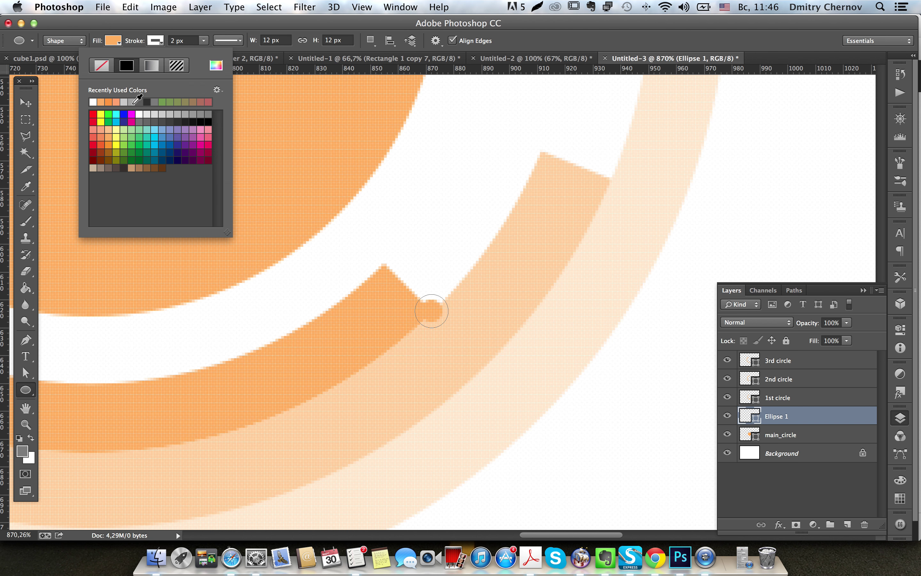
left_click(224, 27)
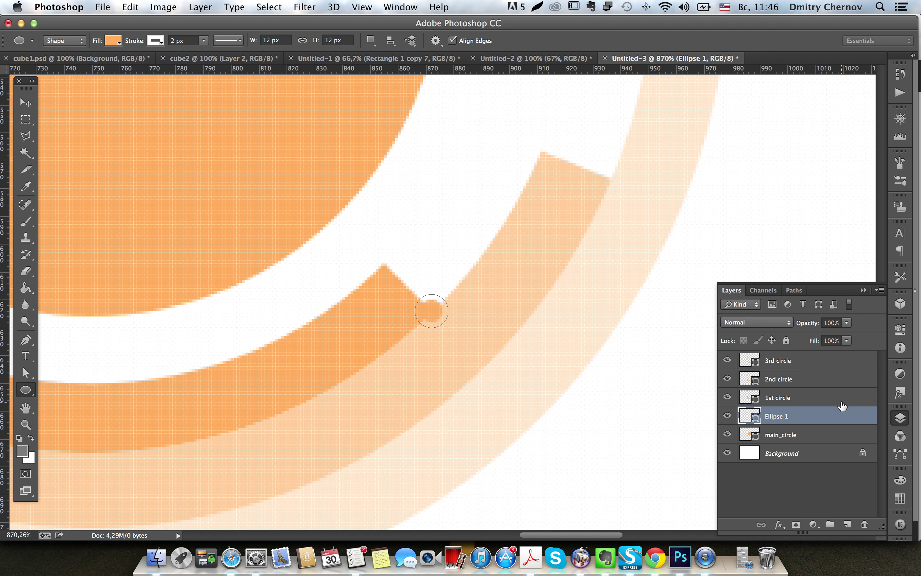
left_click_drag(793, 420, 789, 359)
key("m")
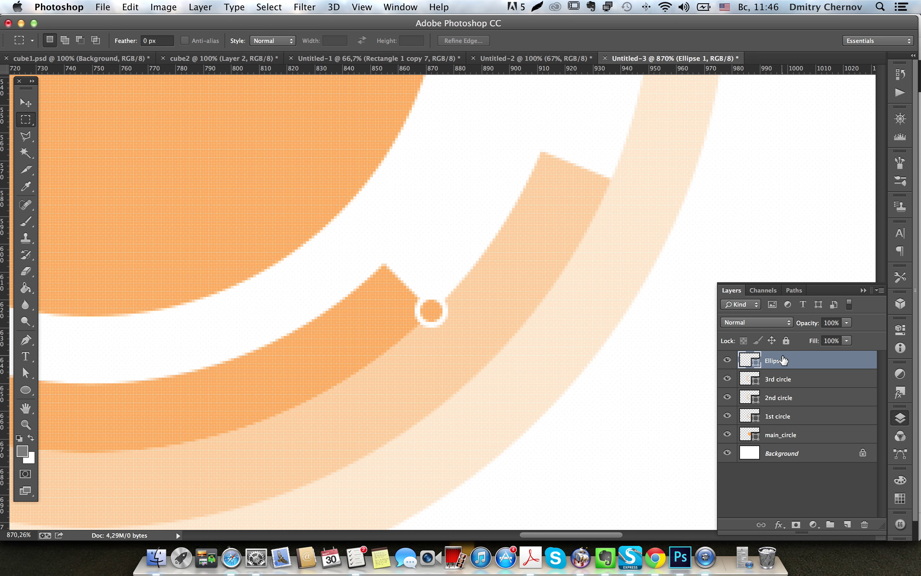
key("super+alt+0")
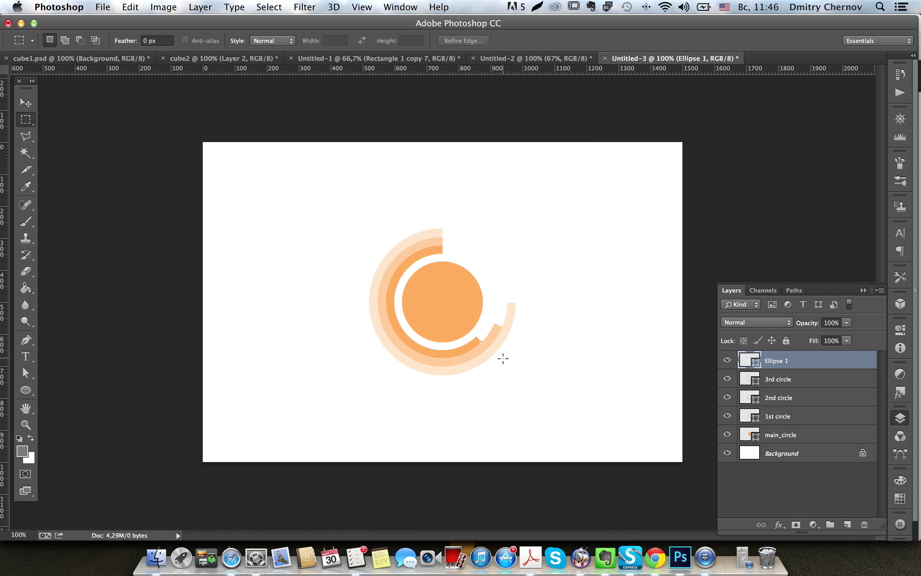
scroll(503, 358, "up", 3)
scroll(502, 358, "up", 3)
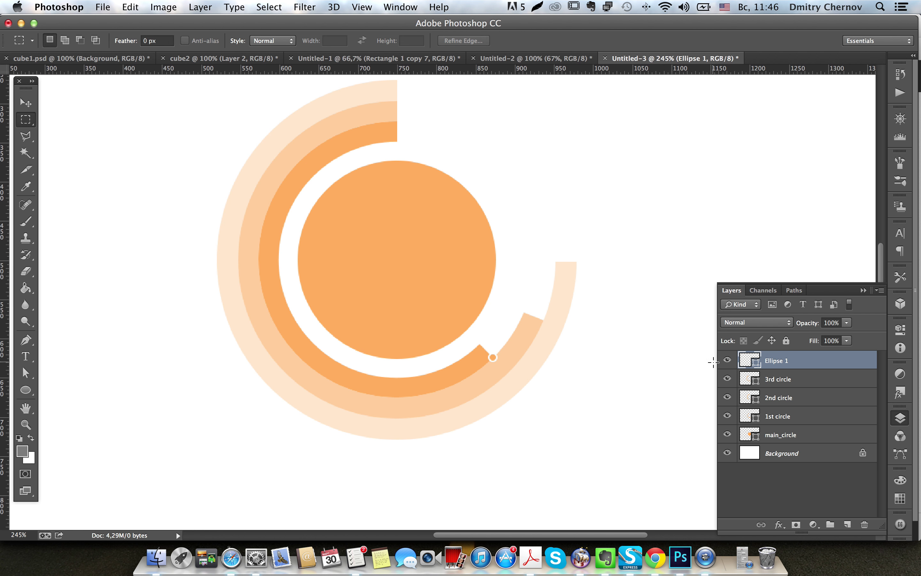
Step: Free-transform the cap from 12 px to 18 px and commit the change
key("super+t")
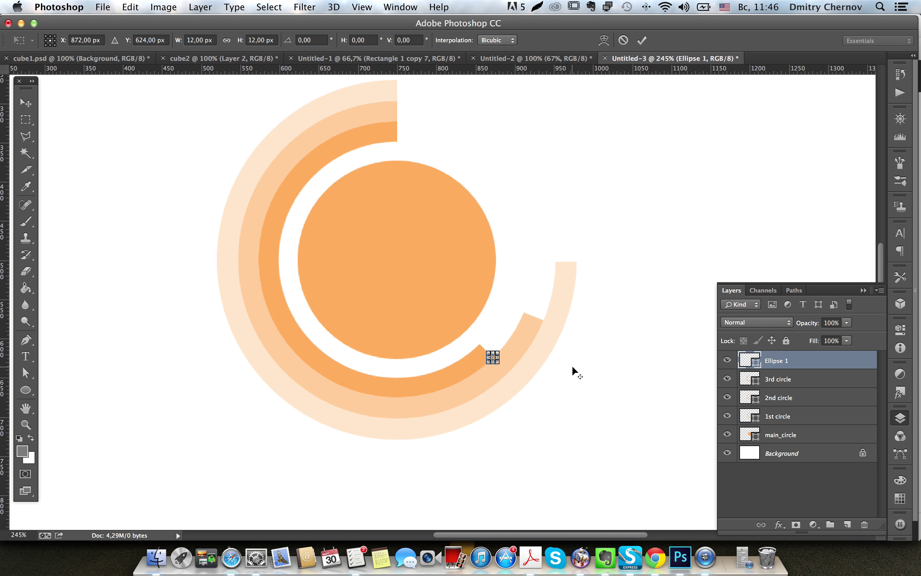
scroll(567, 370, "up", 2)
left_click_drag(465, 340, 469, 337)
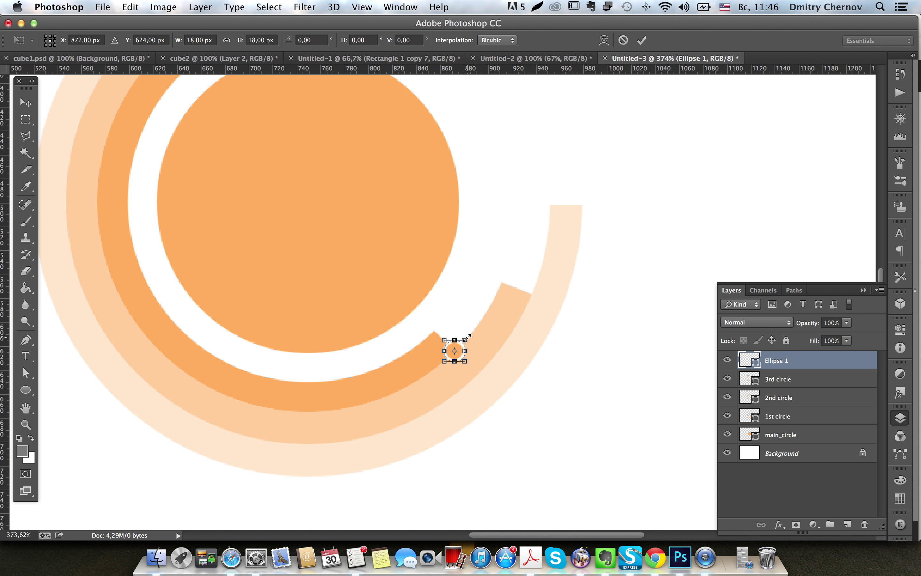
key("Return")
key("m")
key("super+1")
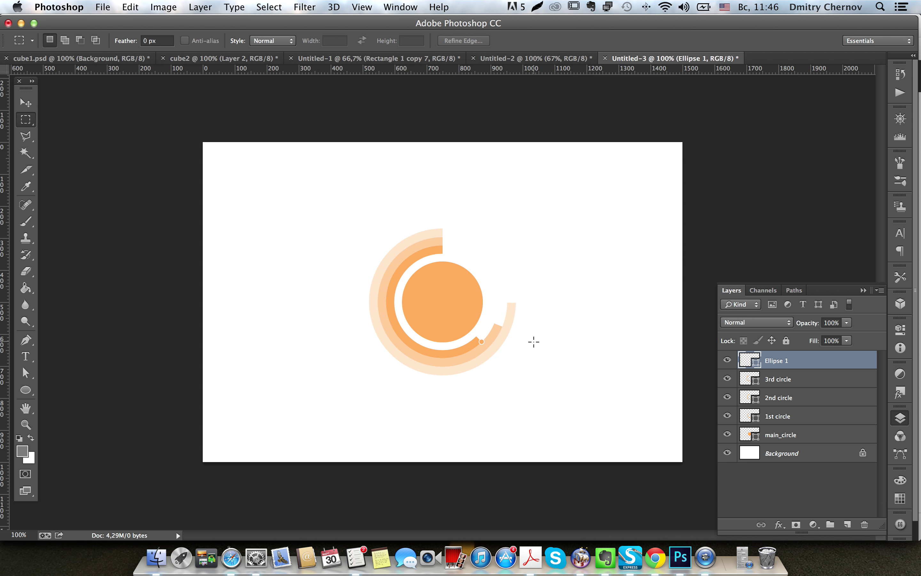
scroll(486, 347, "up", 5)
key("v")
Step: Nudge the cap one pixel right and rename Ellipse 1 to indicator1
key("Right")
key("m")
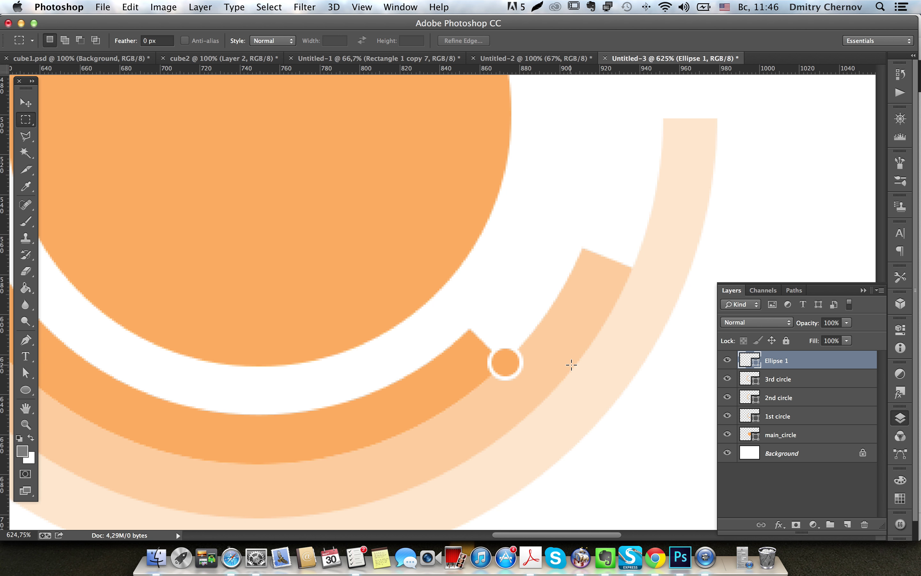
scroll(572, 365, "right", 2)
scroll(571, 365, "right", 4)
double_click(779, 362)
type("indica")
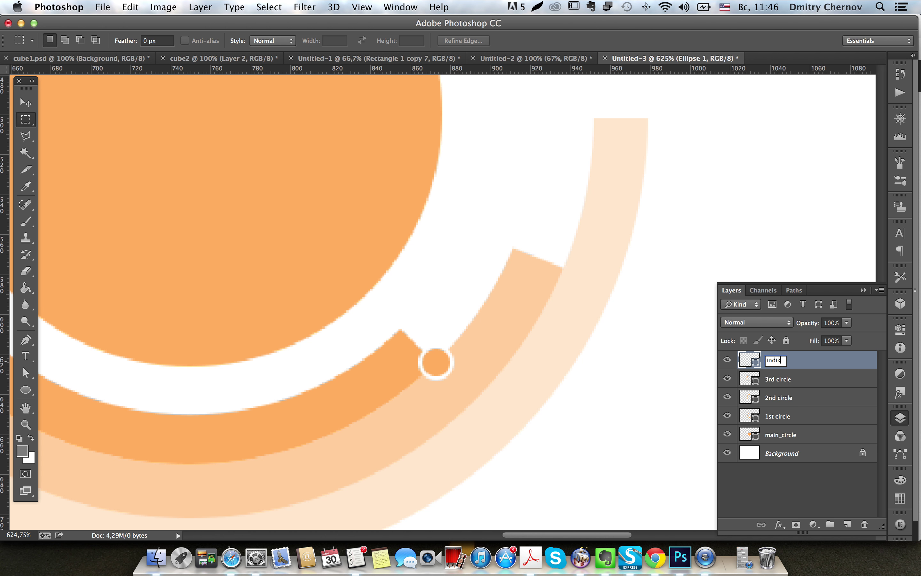
type("tor1")
key("Return")
Step: Duplicate the indicator onto the middle arc's end and name it indicator2
key("v")
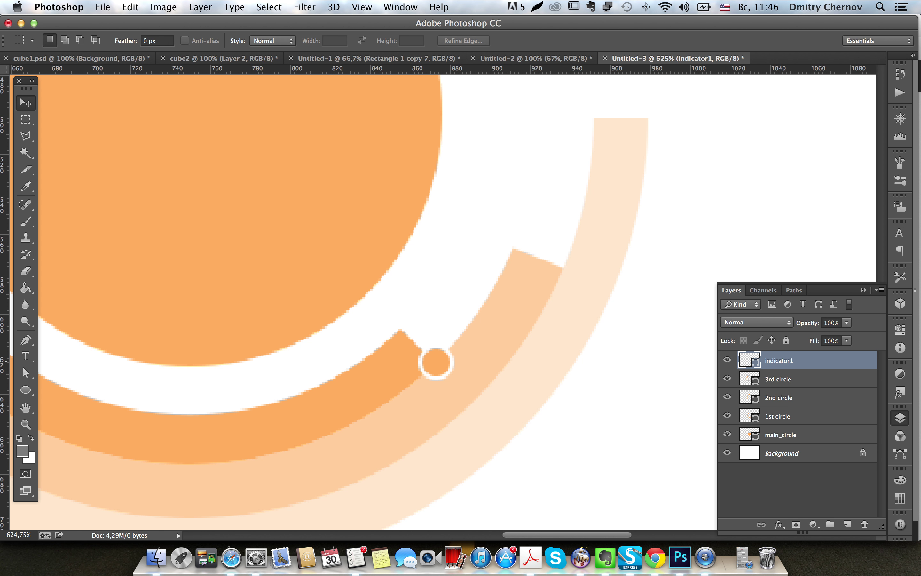
key("ctrl+j")
key("shift+Right")
key("shift+Right")
key("shift+Right")
key("shift+Right")
key("shift+Up")
key("shift+Up")
key("shift+Up")
key("shift+Right")
key("shift+Right")
key("shift+Right")
key("Down")
key("Down")
key("Left")
key("Left")
key("Left")
key("Left")
key("Left")
key("Left")
key("Down")
key("Down")
key("Up")
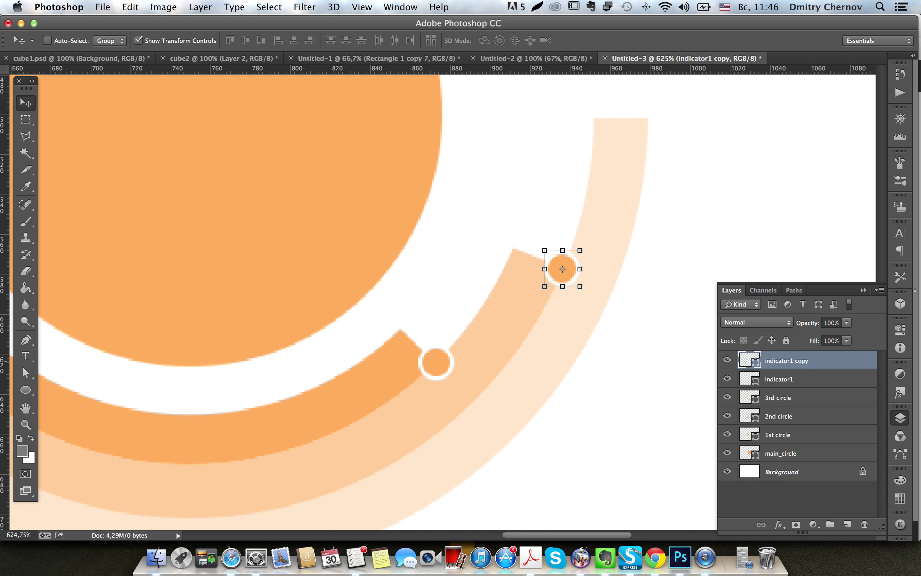
double_click(790, 364)
type("indicator2")
key("Return")
Step: Duplicate again onto the outer arc's top end and name it indicator3
key("ctrl+j")
mouse_move(562, 269)
left_mouse_down()
mouse_move(601, 248)
mouse_move(600, 207)
mouse_move(623, 129)
mouse_move(658, 119)
mouse_move(646, 118)
left_mouse_up()
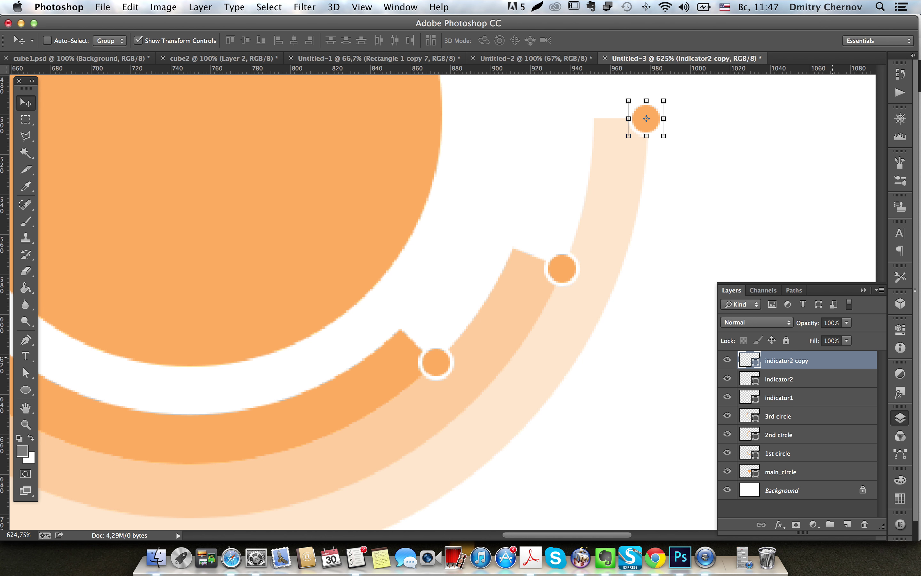
double_click(804, 362)
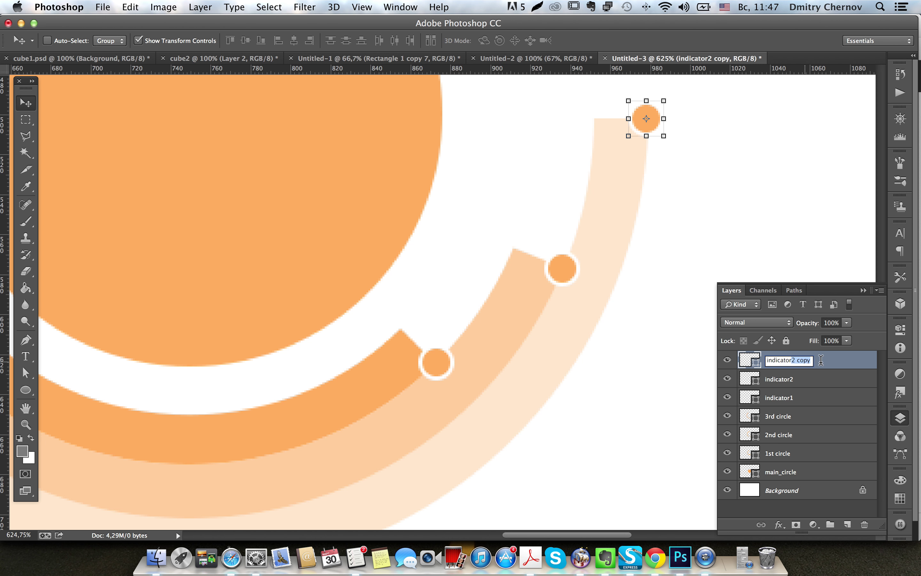
type("indicator3")
key("Return")
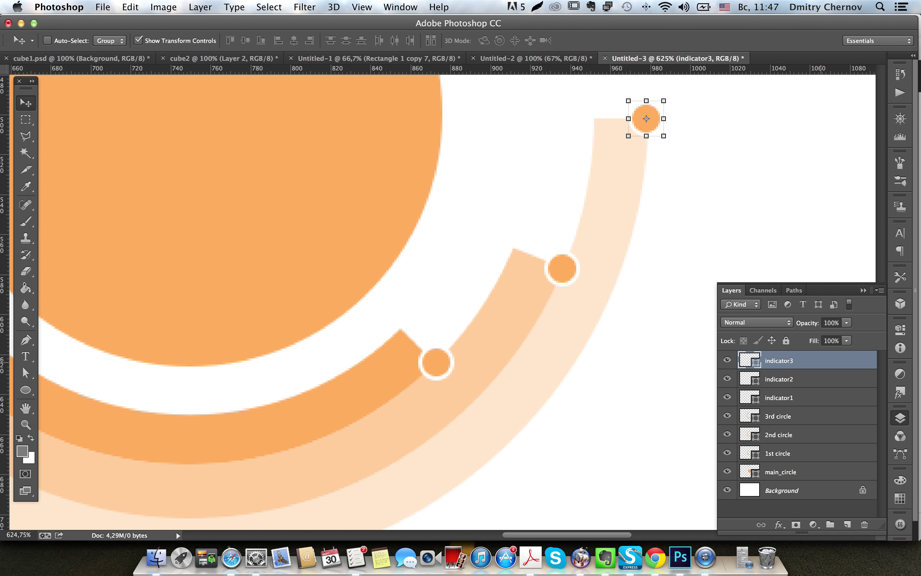
key("m")
key("super+1")
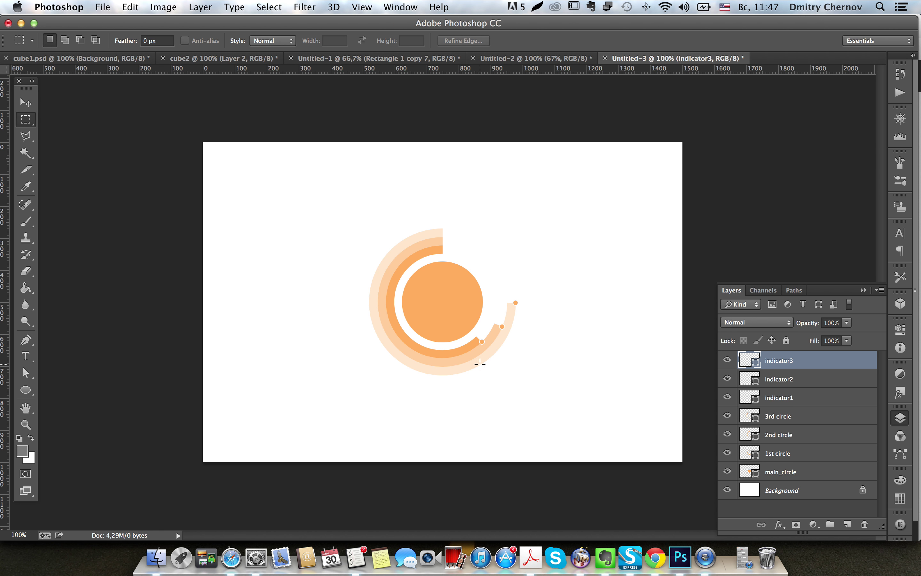
Step: Pick indicator1 from the canvas and nudge it up one pixel
scroll(489, 356, "up", 5)
key("v")
right_click(437, 258)
left_click(441, 262)
key("Up")
key("m")
key("super+1")
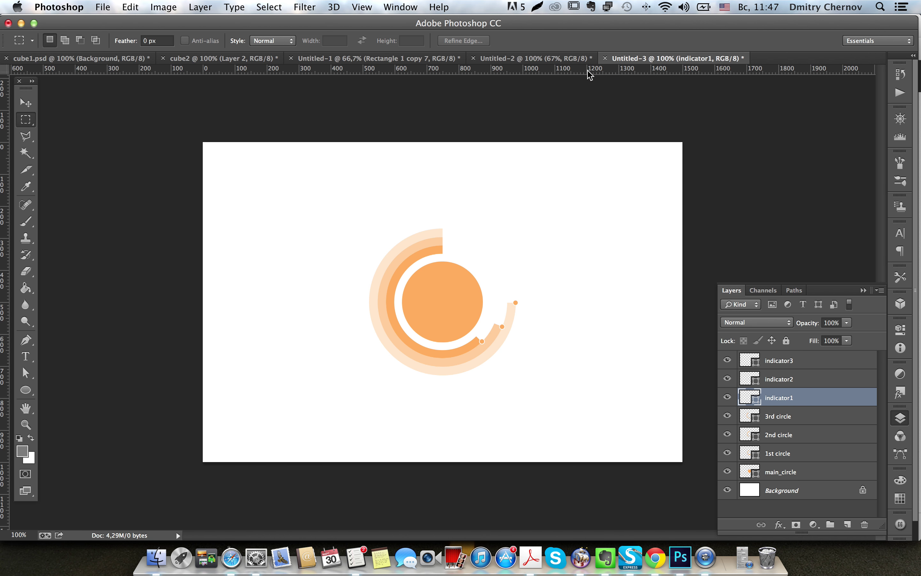
Step: Compare against the finished 67% reference chart, then return to the working document
left_click(582, 59)
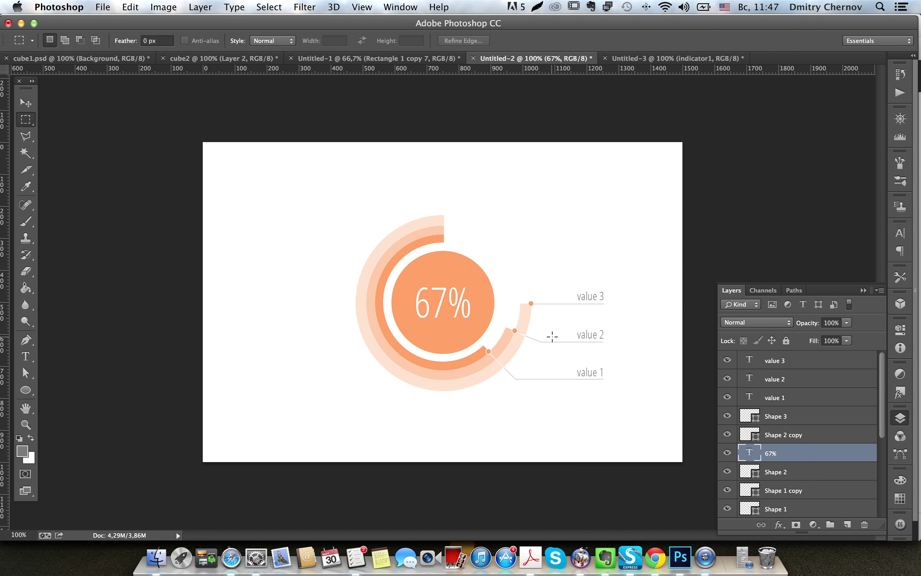
left_click(649, 59)
scroll(525, 367, "up", 5)
scroll(587, 377, "right", 1)
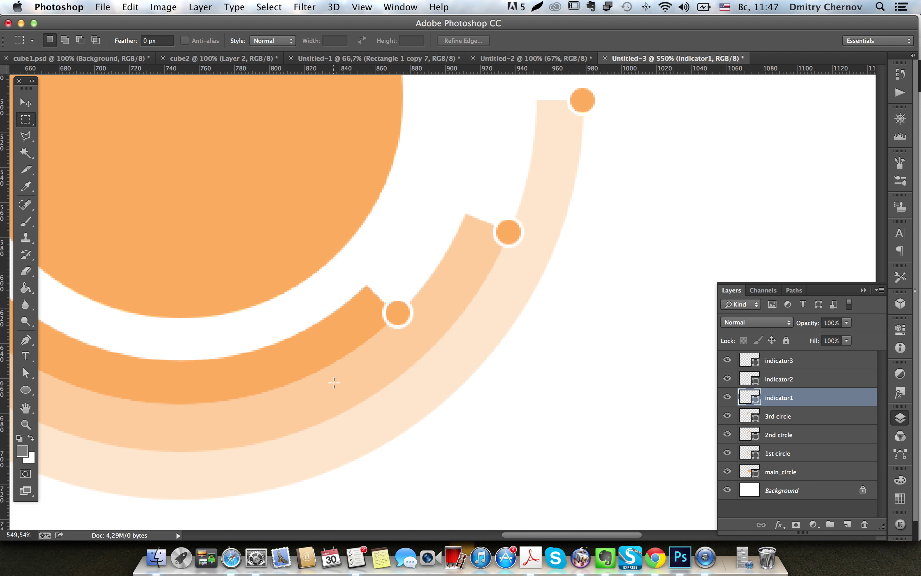
Step: Switch to the Pen tool in Shape mode and start a path at the indicator1 dot
left_click(27, 341)
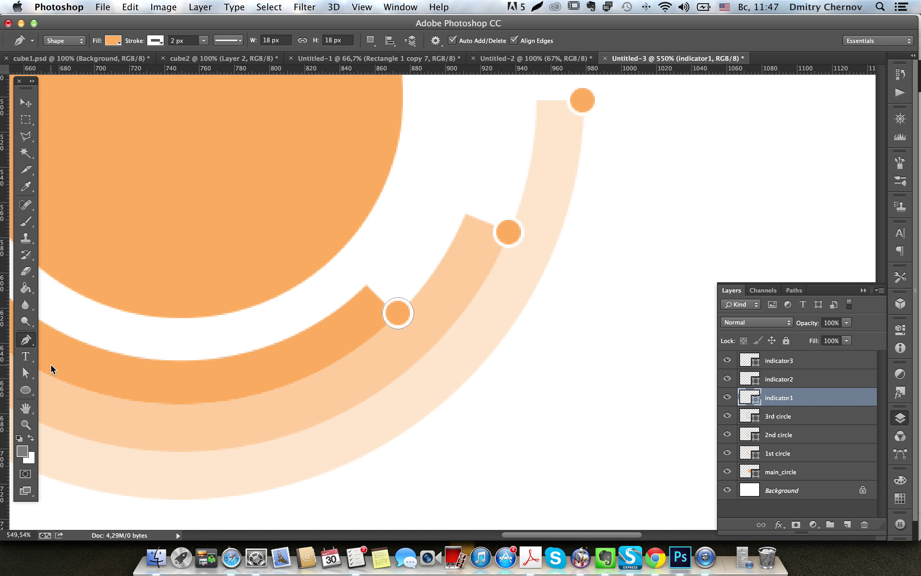
left_click(398, 318)
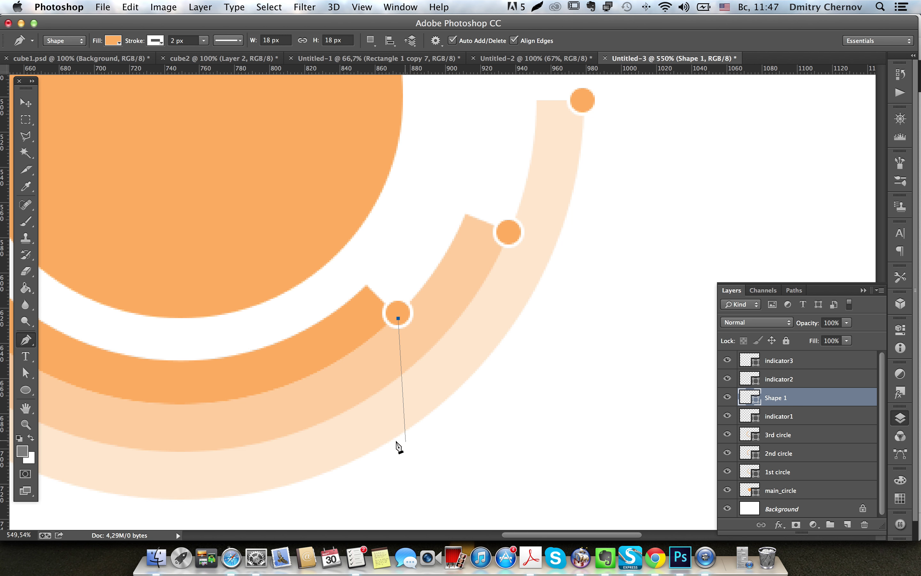
left_click(436, 41)
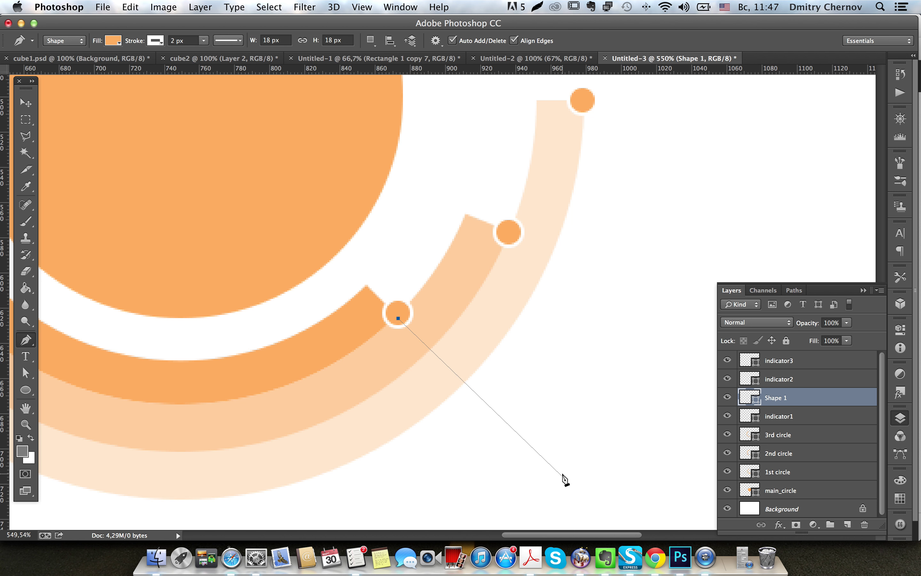
scroll(562, 479, "down", 2)
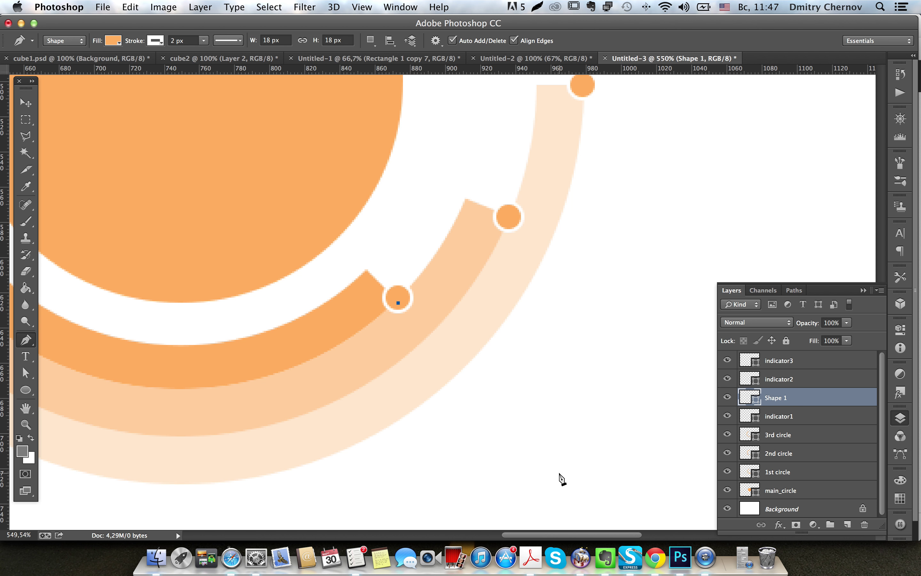
scroll(561, 479, "down", 1)
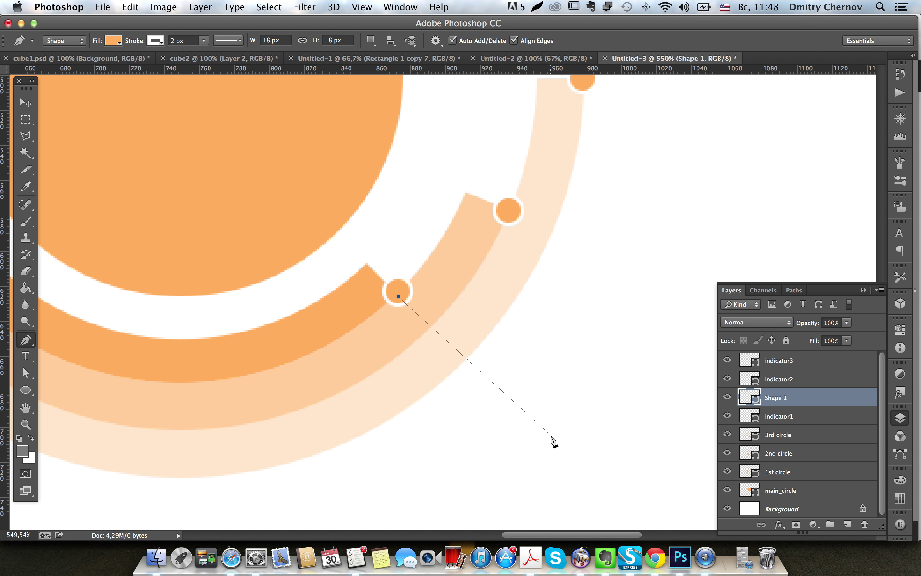
Step: Add a bend point below-right of indicator1, then end the path with a horizontal run right
left_click(364, 262)
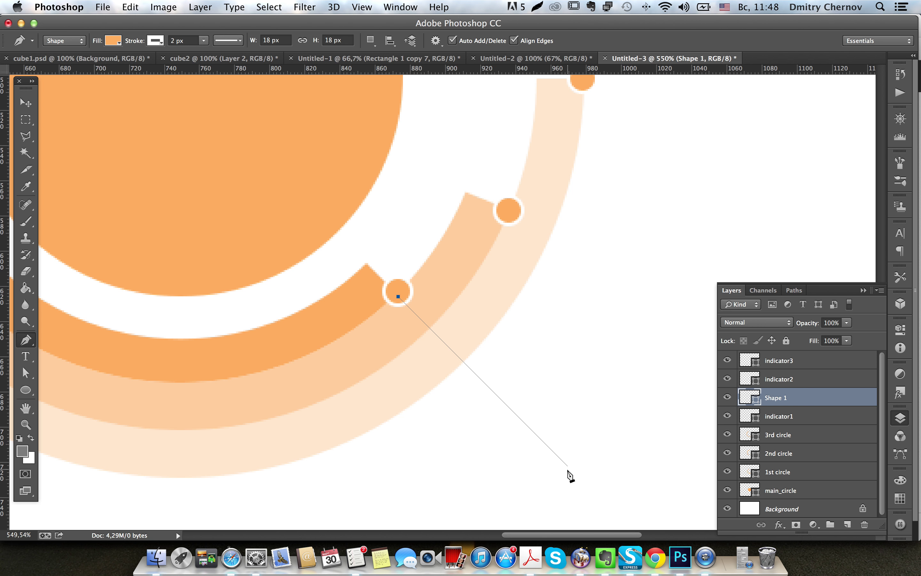
left_click(567, 465)
scroll(587, 467, "right", 5)
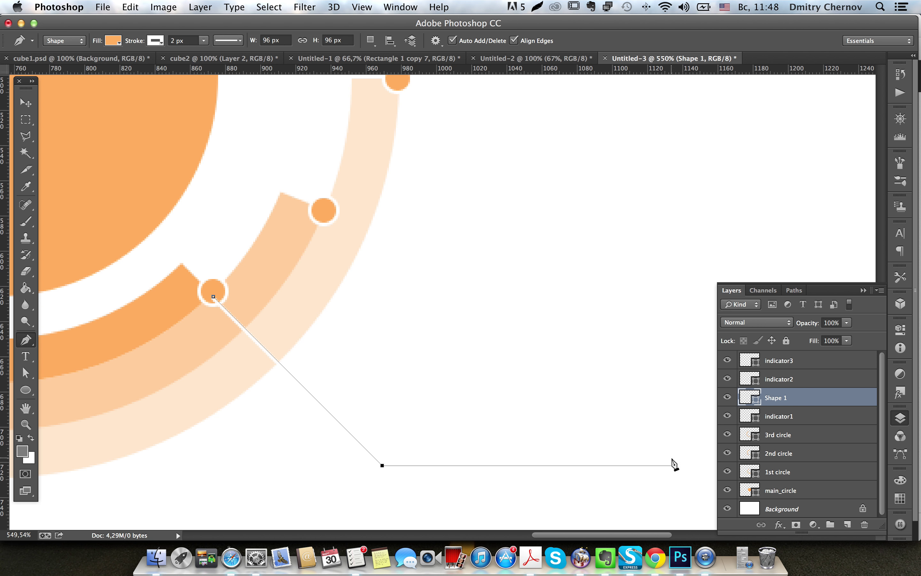
scroll(666, 482, "right", 4)
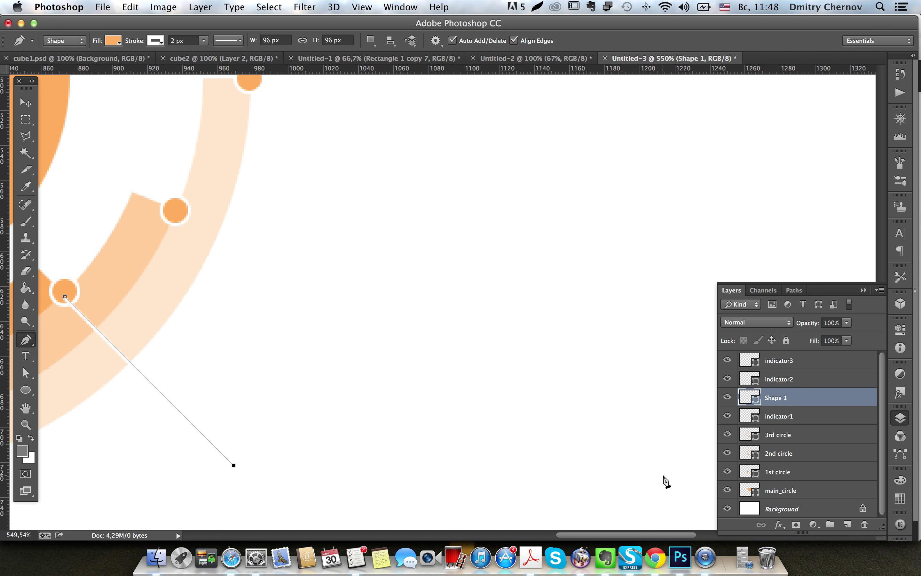
scroll(667, 482, "right", 1)
left_click(620, 465)
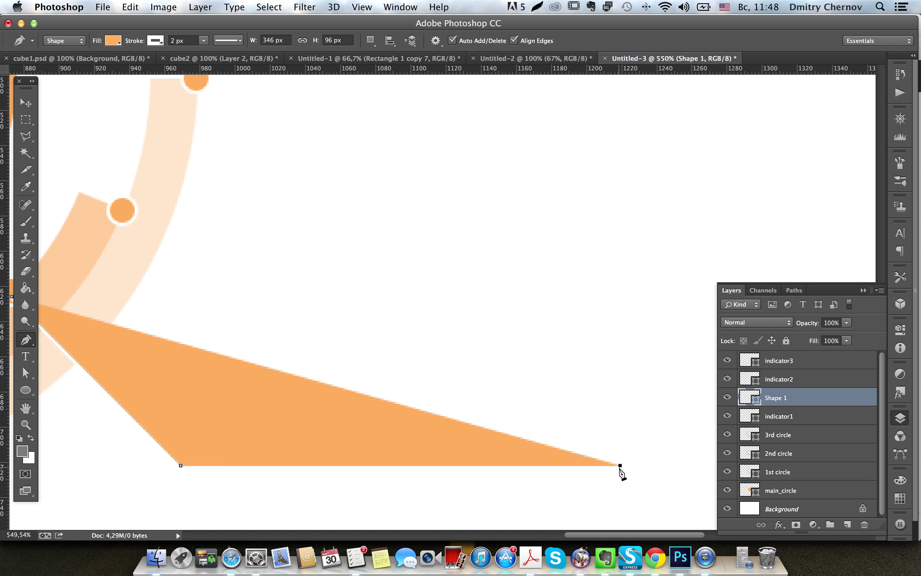
key("Return")
scroll(407, 419, "left", 2)
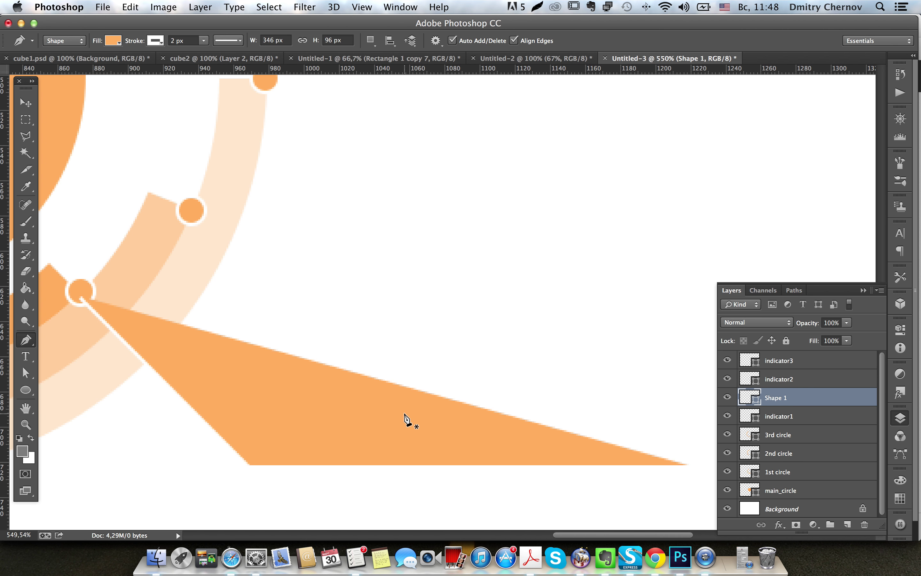
Step: Give the leader line no fill and a light grey stroke
left_click(113, 41)
left_click(64, 70)
left_click(159, 40)
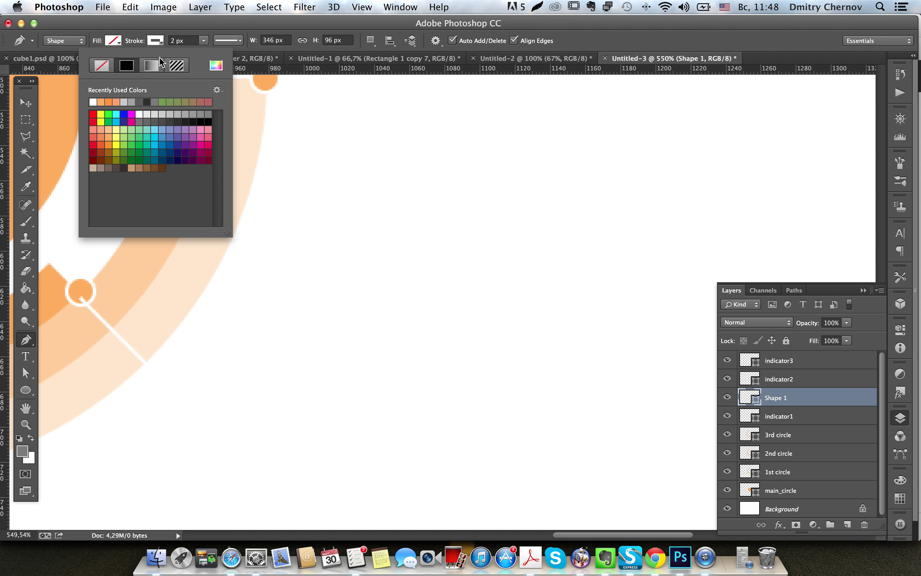
left_click(124, 102)
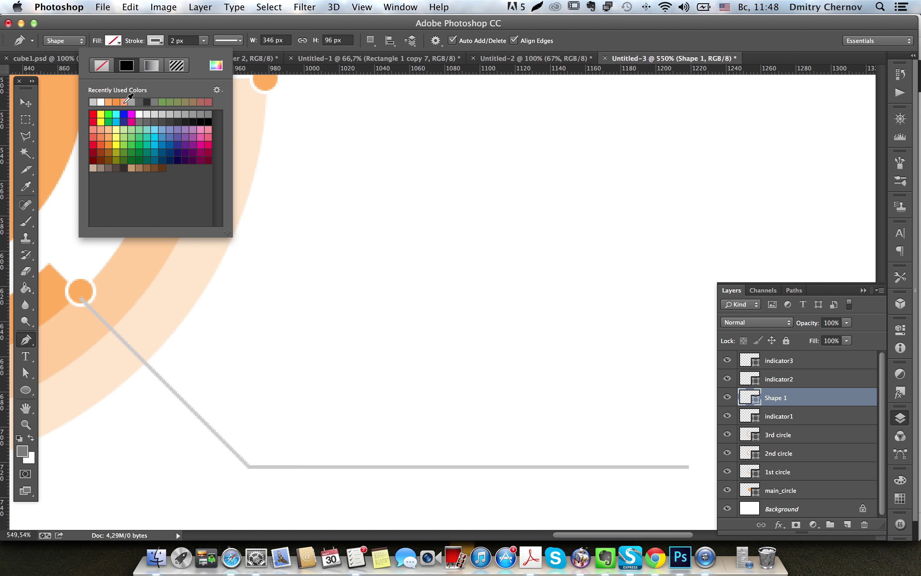
left_click(174, 29)
scroll(241, 200, "left", 10)
scroll(261, 249, "left", 1)
Step: Nudge the indicator1 circle left and down onto the leader line's start
key("v")
right_click(314, 286)
left_click(327, 294)
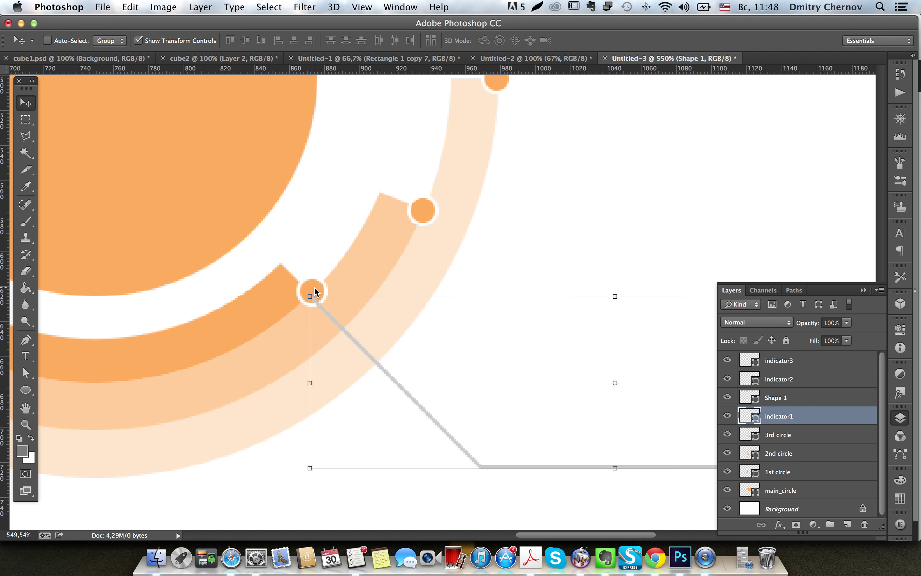
key("Left")
key("Down")
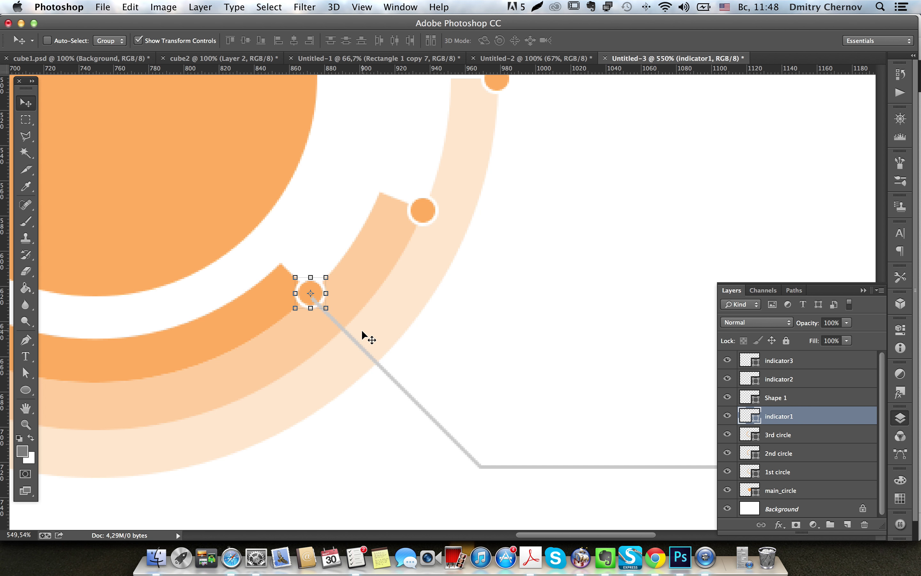
key("Left")
key("Down")
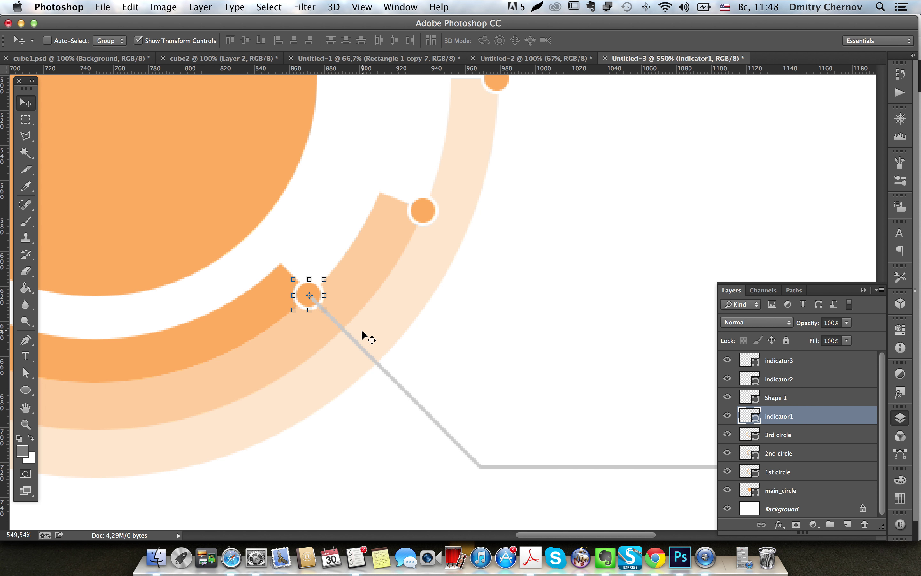
Step: Select the Shape 1 leader-line layer with path selection active
key("m")
key("a")
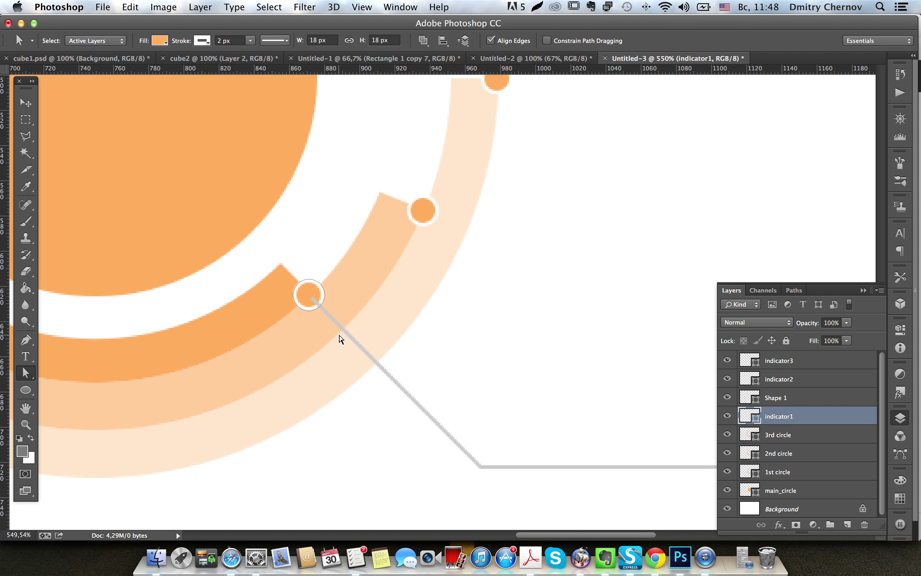
left_click(784, 398)
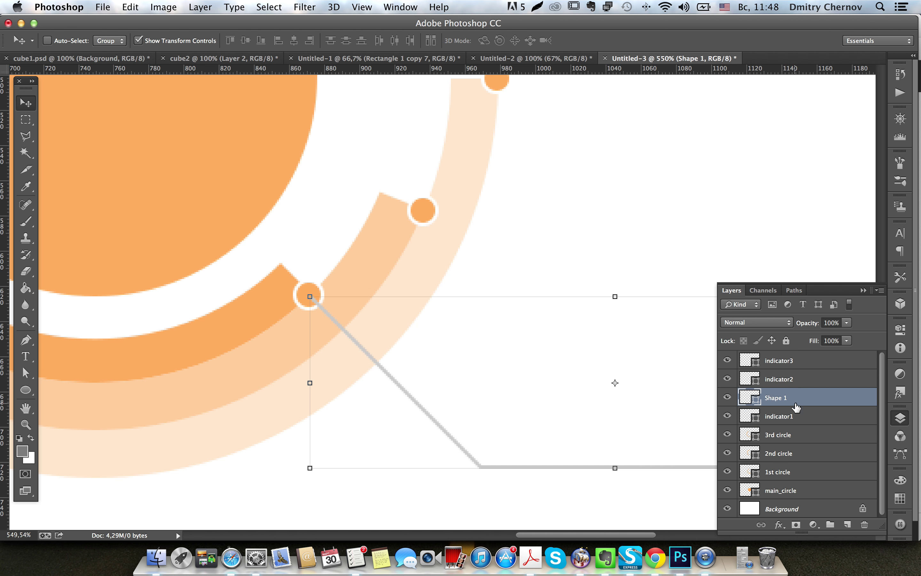
Step: Rename Shape 1 to snoska and move it to the top of the layer stack
double_click(776, 397)
type("vi")
type("a")
key("Return")
left_click_drag(841, 400, 835, 361)
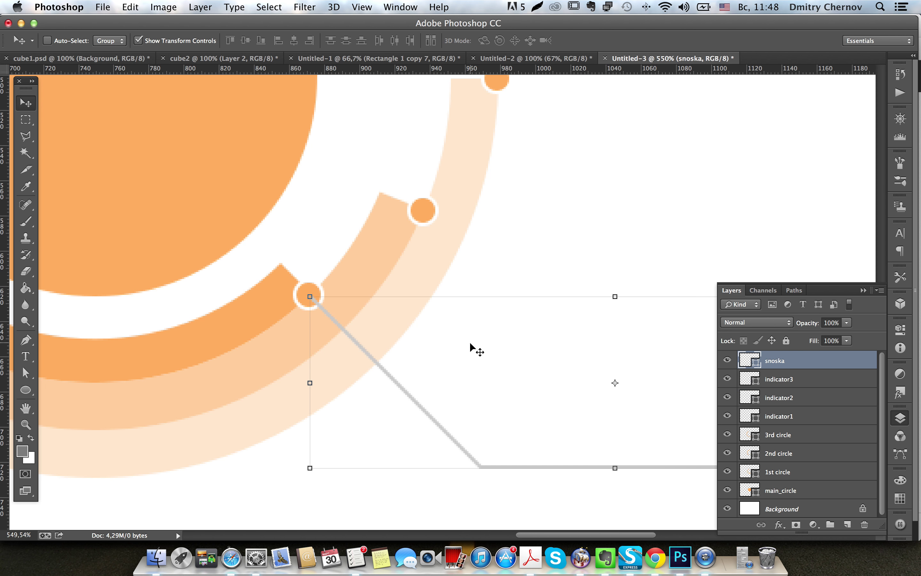
Step: Compare against the reference chart in Untitled-2, then duplicate snoska as snoska copy
scroll(469, 342, "right", 5)
scroll(457, 344, "right", 2)
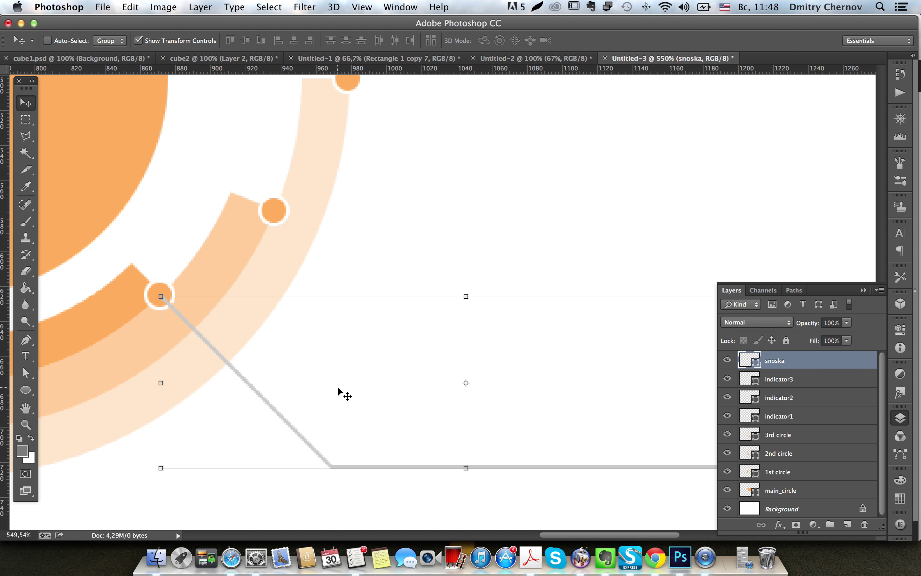
scroll(347, 392, "right", 3)
scroll(350, 393, "right", 10)
scroll(350, 392, "left", 15)
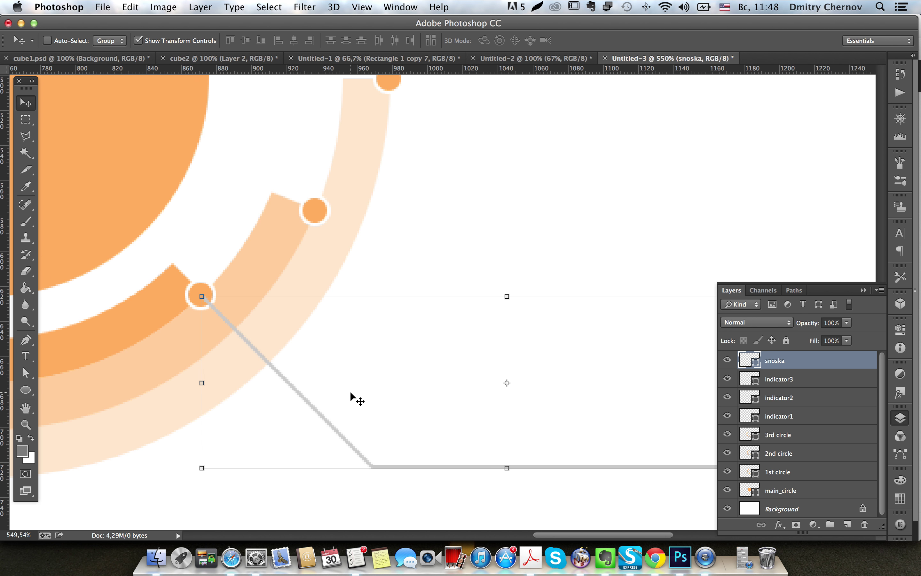
left_click(525, 58)
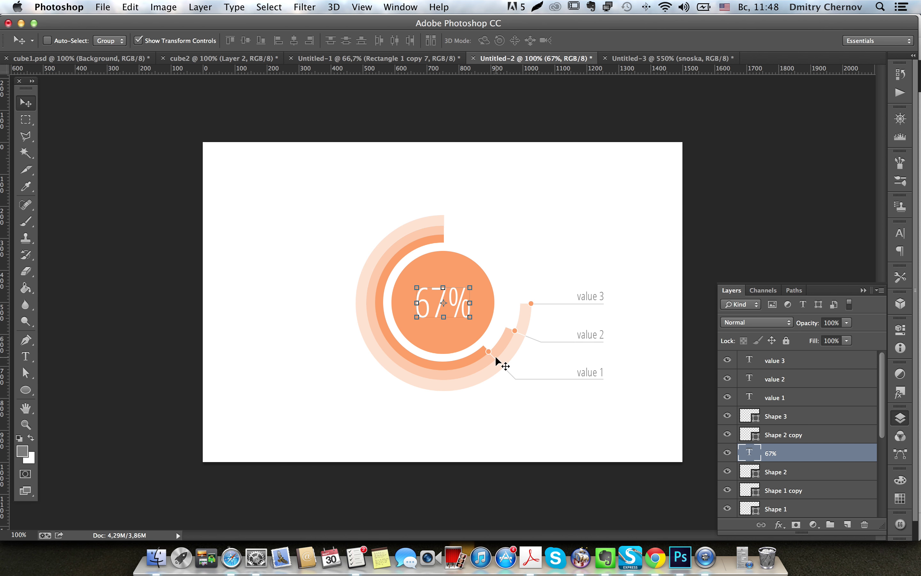
left_click(629, 58)
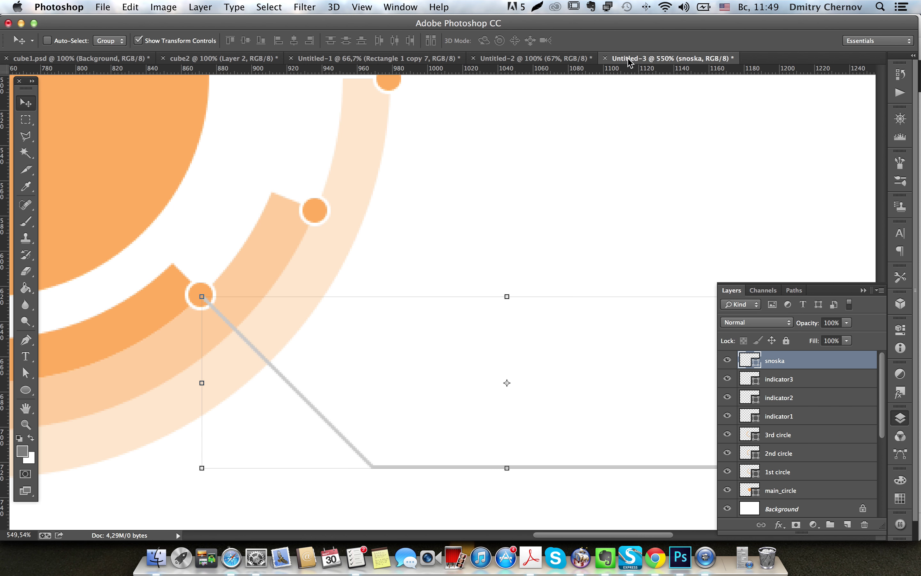
key("ctrl+j")
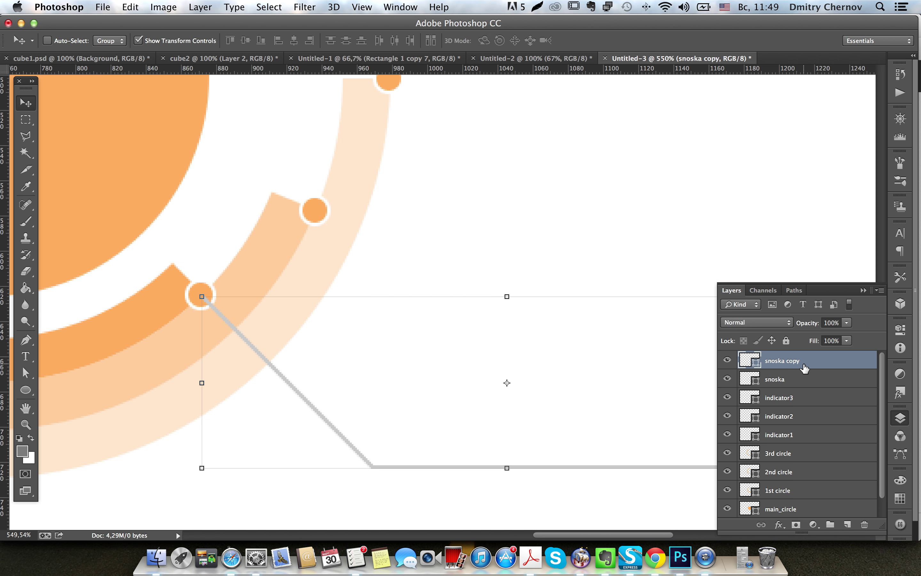
Step: On snoska copy, add an anchor at the outer arc and remove the line beyond it
key("a")
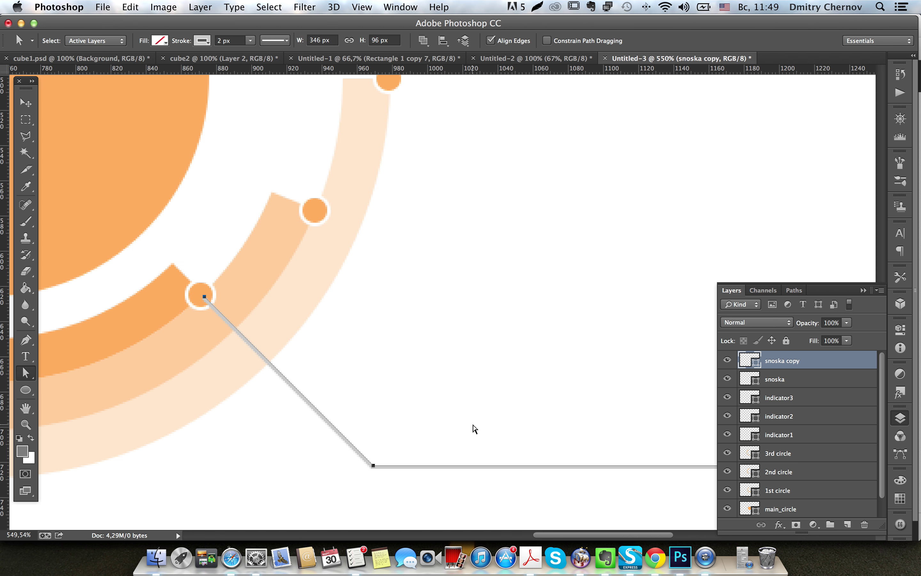
key("p")
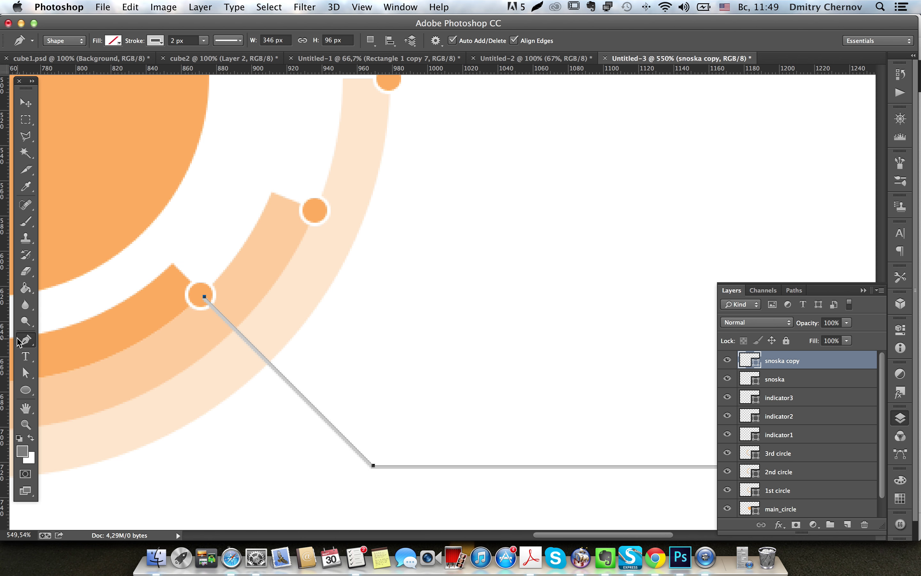
left_click_drag(25, 343, 69, 337)
left_click(270, 363)
key("a")
scroll(371, 430, "down", 5)
scroll(371, 430, "right", 5)
left_click_drag(138, 334, 649, 382)
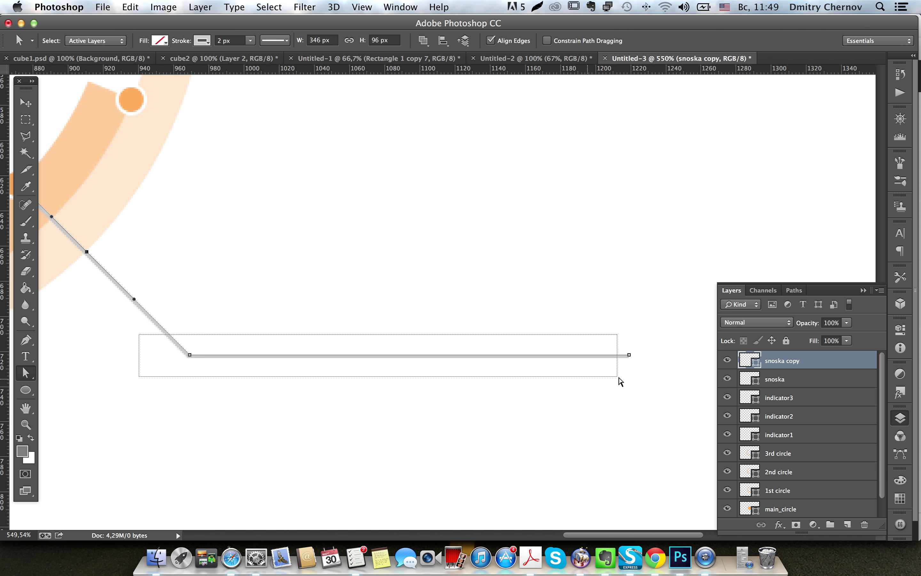
key("super+z")
scroll(89, 342, "left", 4)
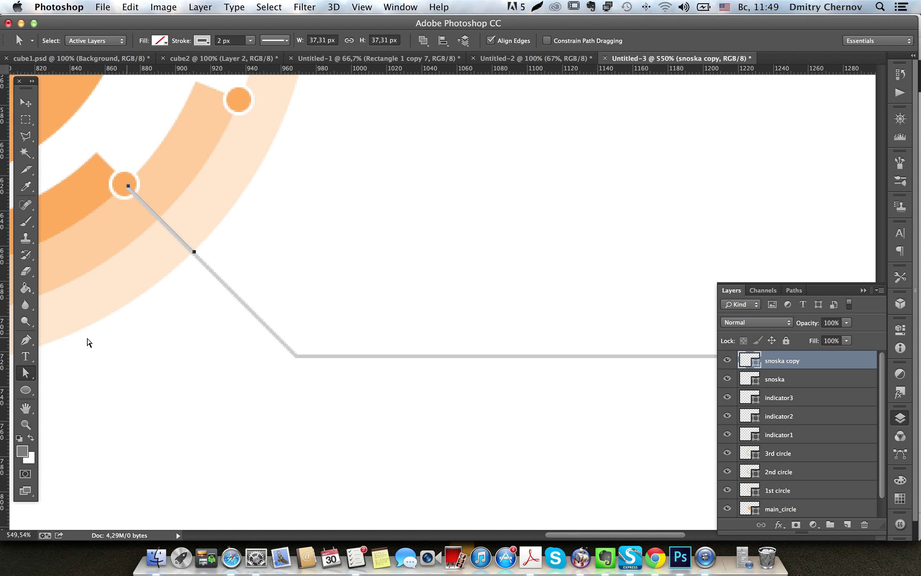
Step: Make the short snoska copy segment's stroke white
left_click(202, 40)
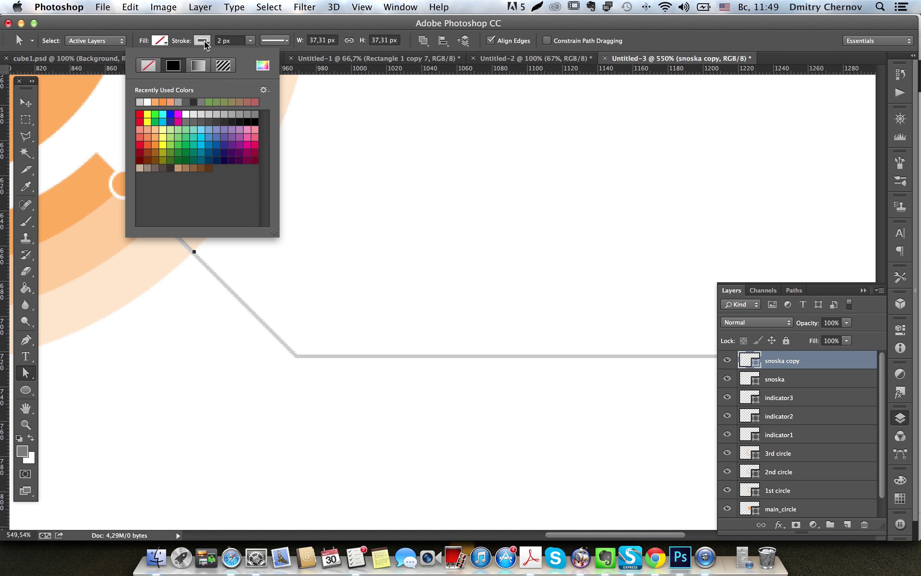
left_click(149, 101)
scroll(240, 230, "left", 6)
Step: Select the original snoska layer and its grey leader-line anchors
left_click(803, 379)
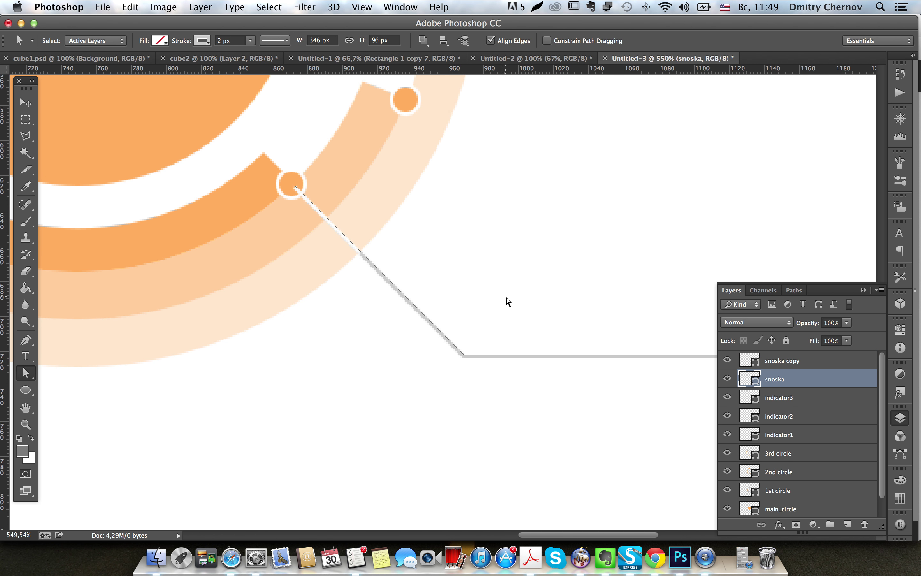
scroll(548, 316, "right", 1)
scroll(506, 301, "right", 3)
scroll(503, 303, "right", 1)
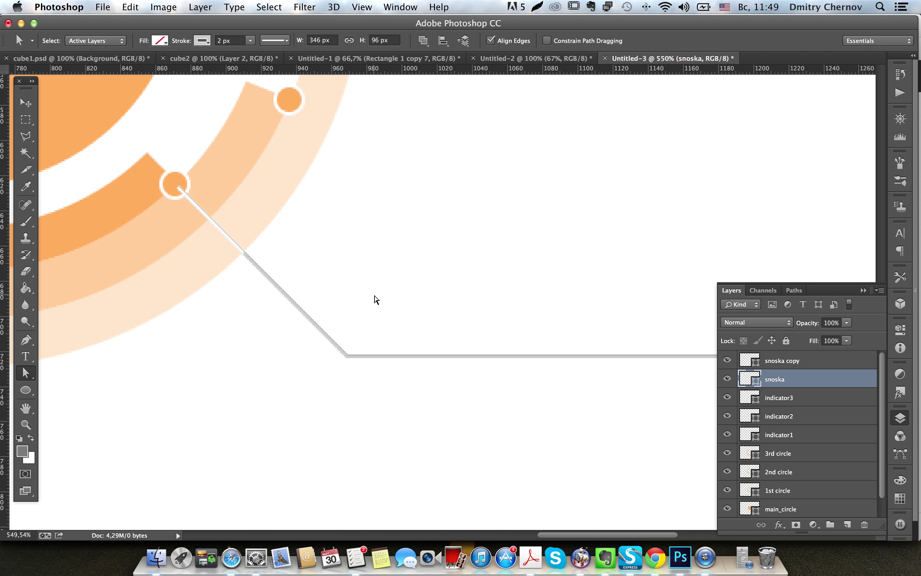
left_click(26, 340)
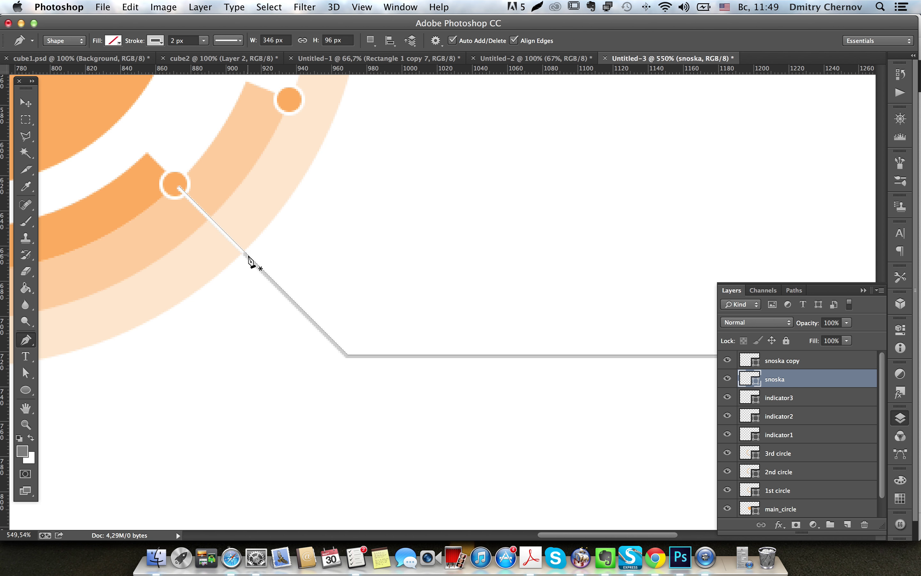
key("a")
left_click_drag(157, 175, 392, 378)
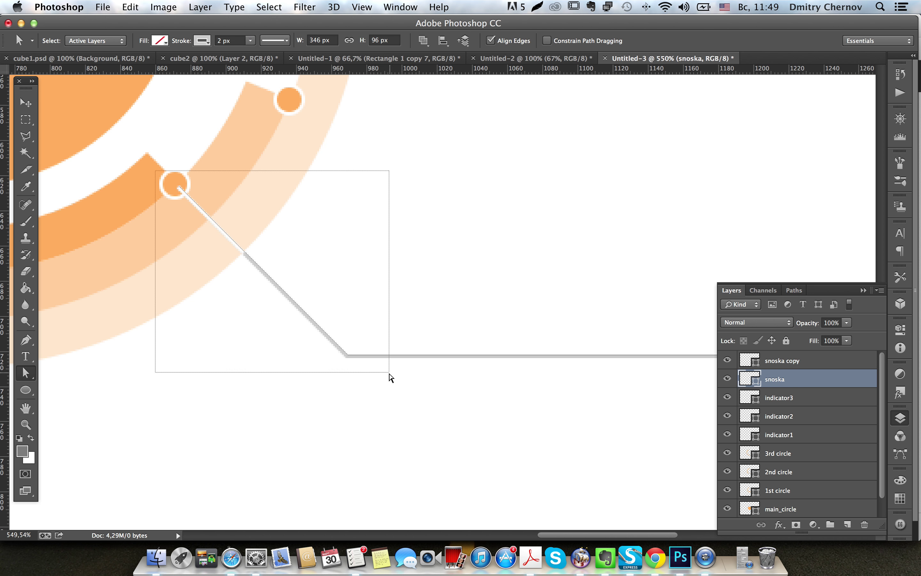
Step: Add an anchor where snoska leaves the outer arc and delete its inner end at the circle
key("p")
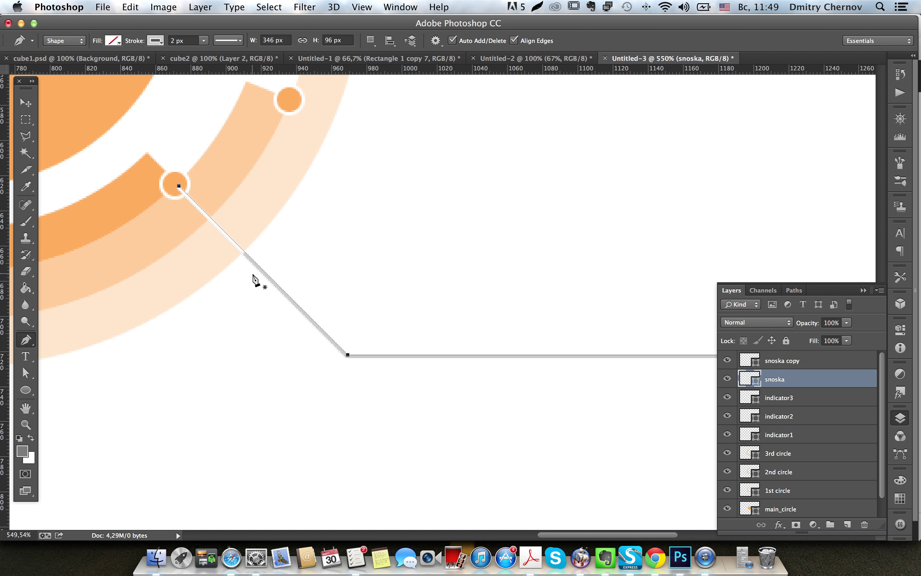
scroll(255, 278, "up", 2)
scroll(241, 251, "up", 2)
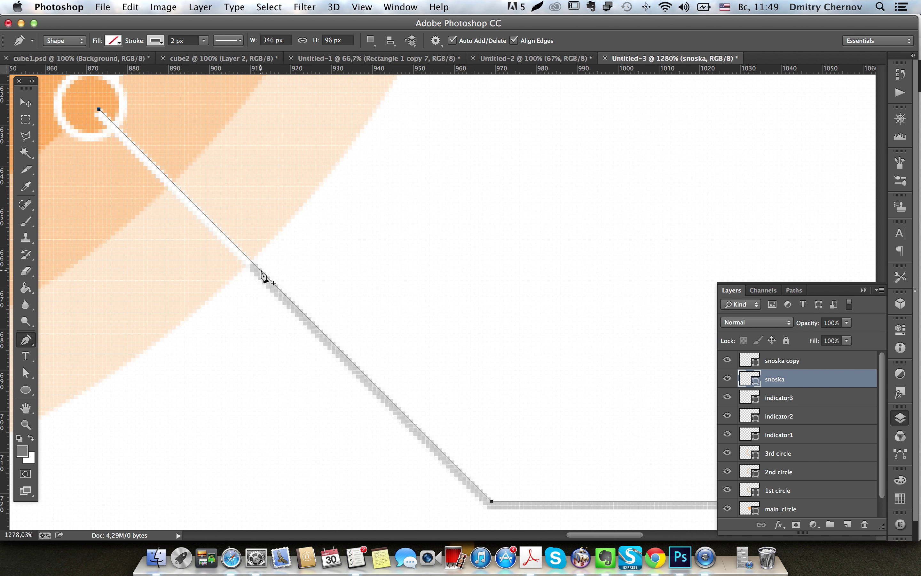
left_click(261, 271)
key("a")
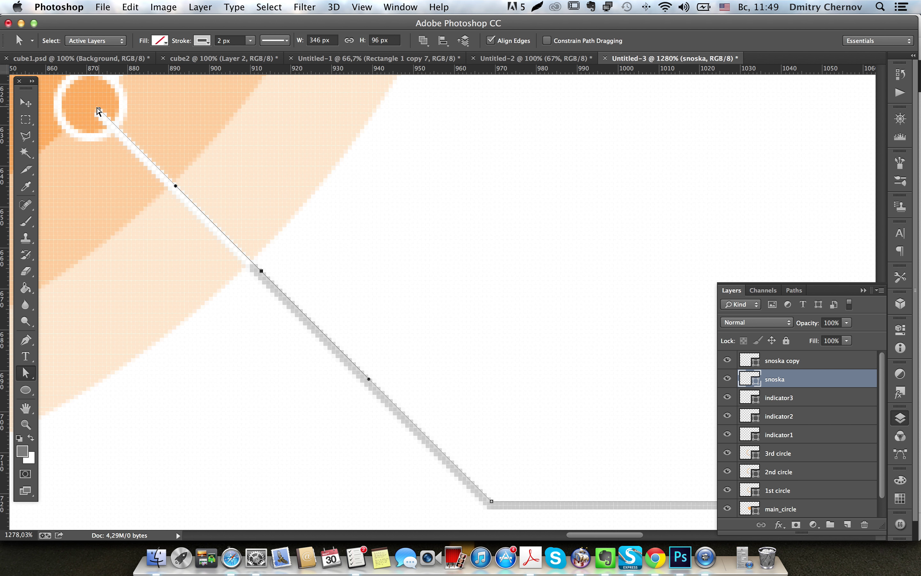
left_click(98, 110)
key("BackSpace")
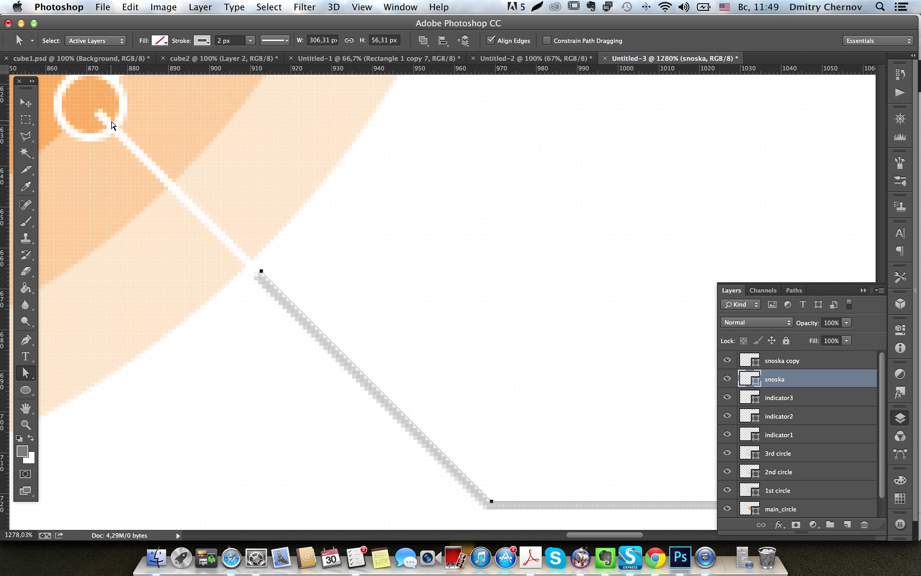
key("m")
key("super+1")
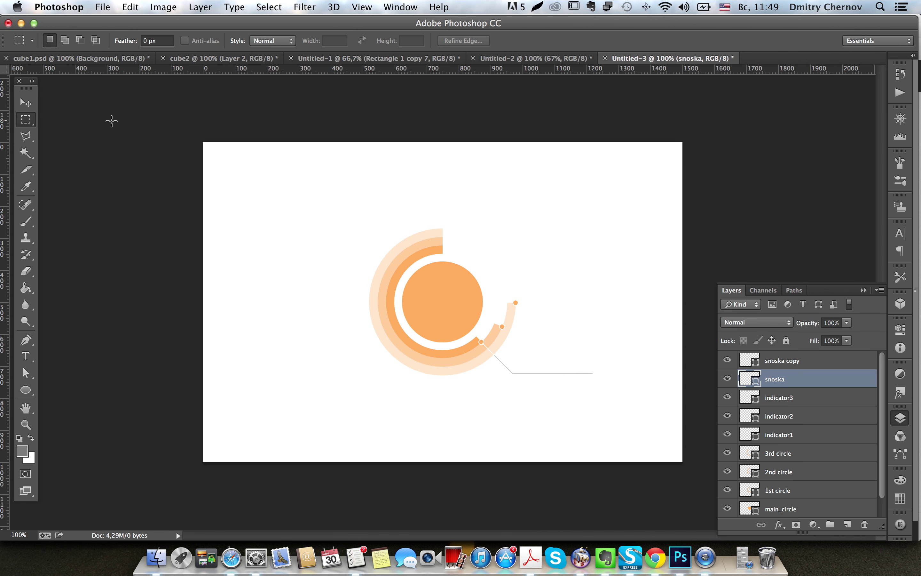
scroll(536, 345, "up", 2)
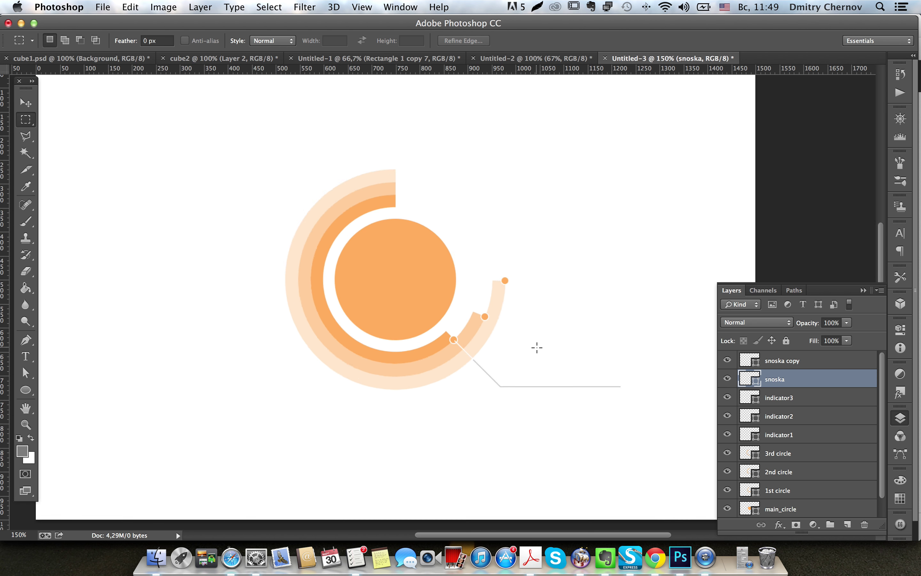
scroll(525, 351, "up", 3)
scroll(526, 351, "up", 1)
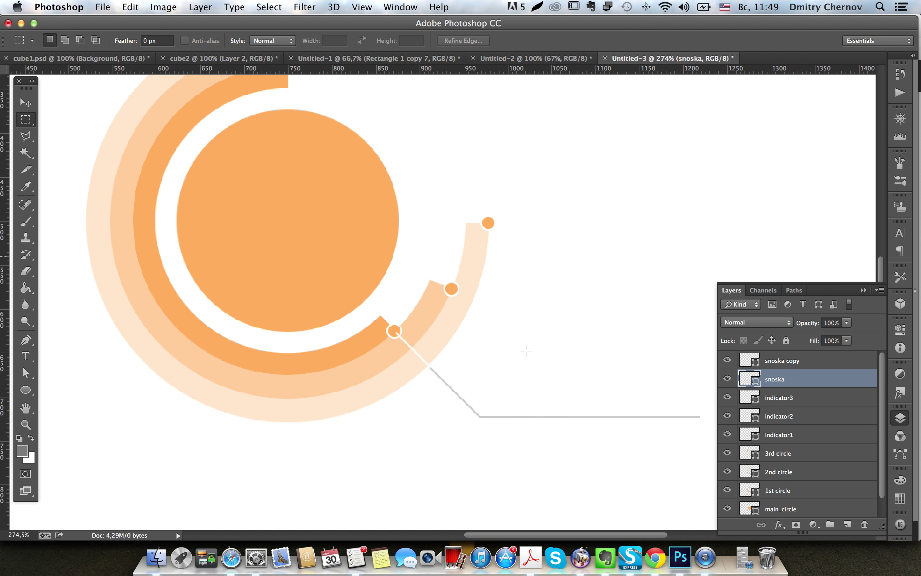
scroll(526, 350, "up", 1)
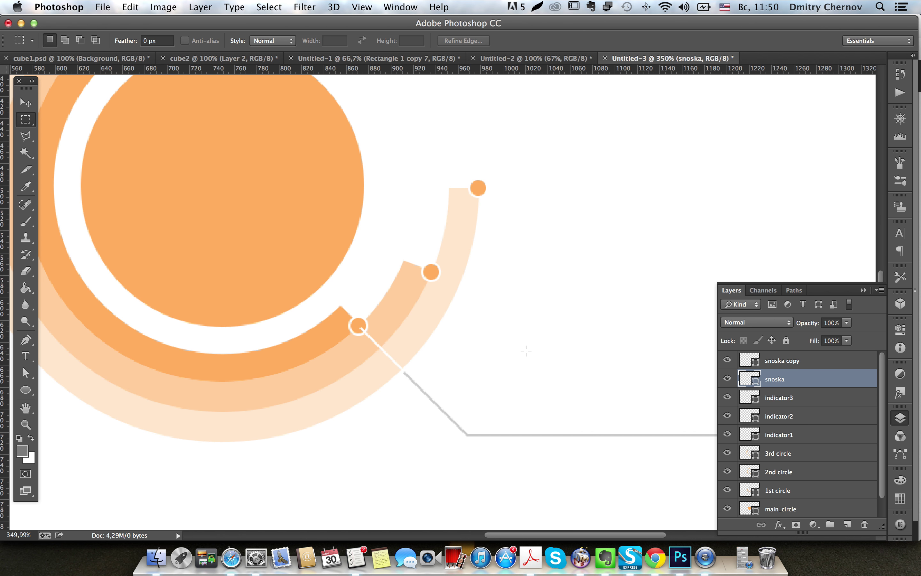
scroll(502, 375, "down", 5)
scroll(500, 375, "right", 6)
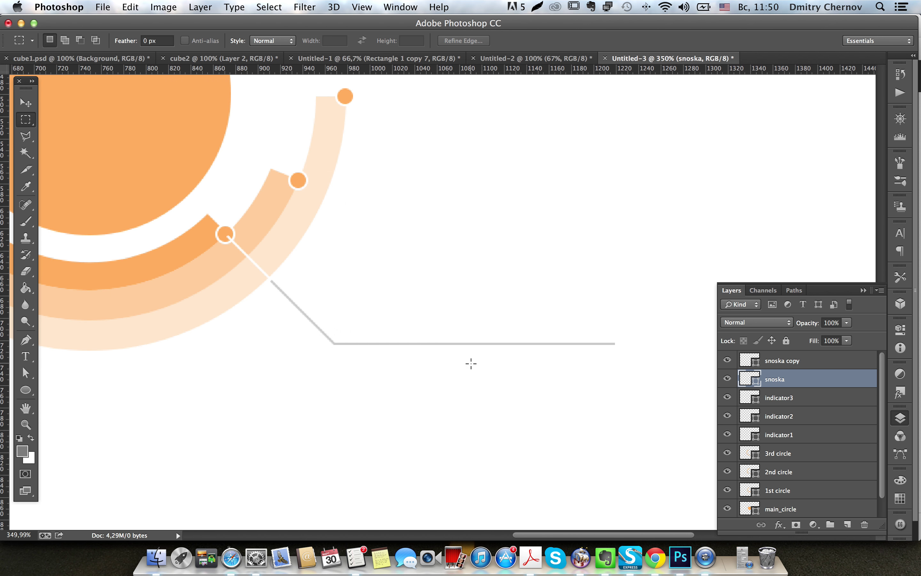
scroll(259, 279, "up", 10)
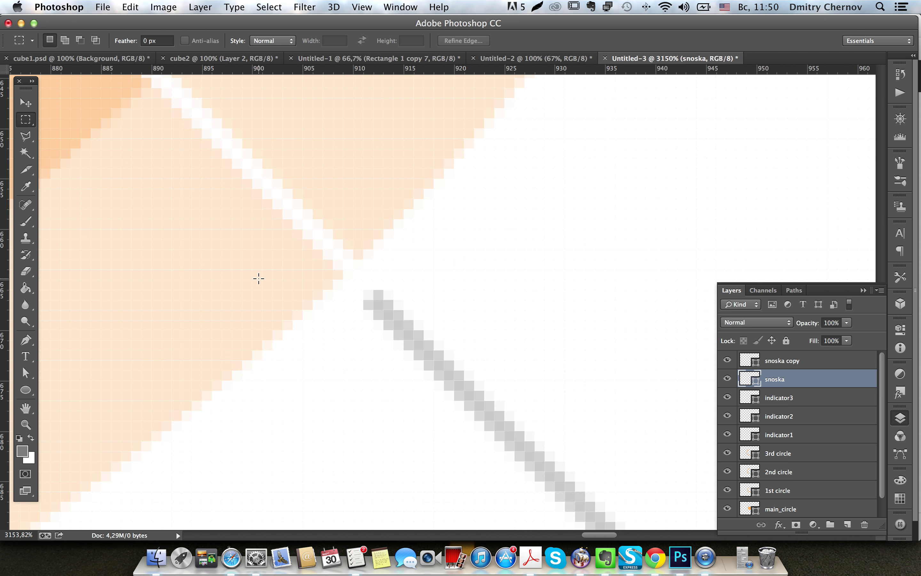
scroll(316, 296, "down", 6)
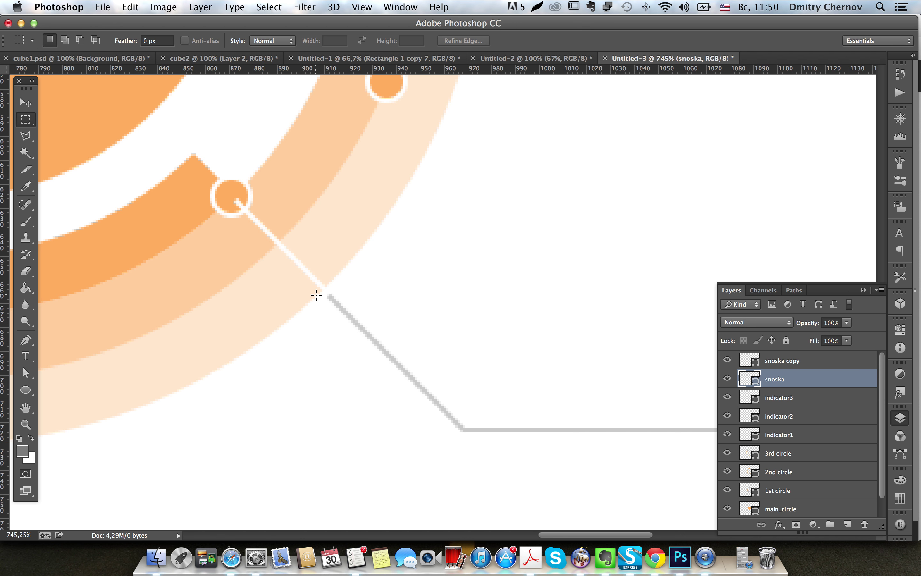
key("v")
key("Up")
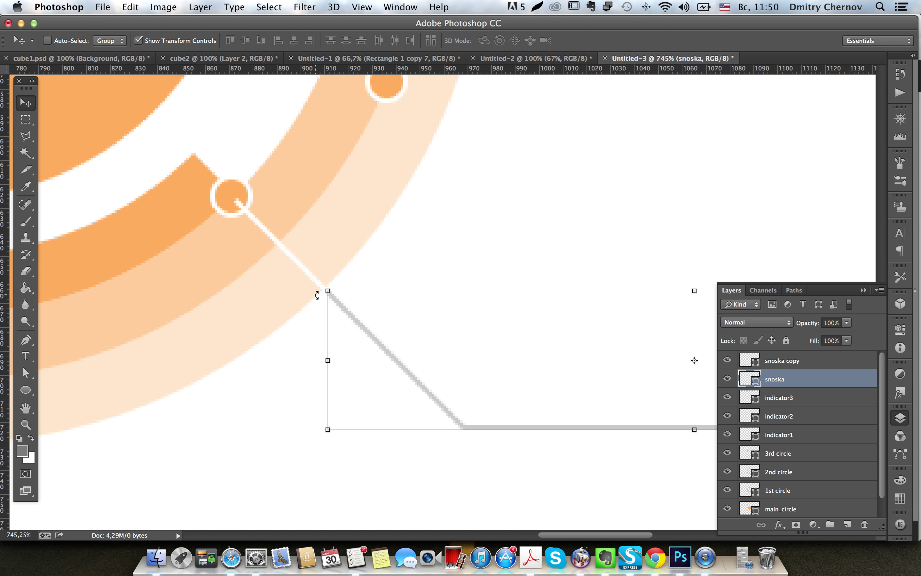
key("m")
key("super+1")
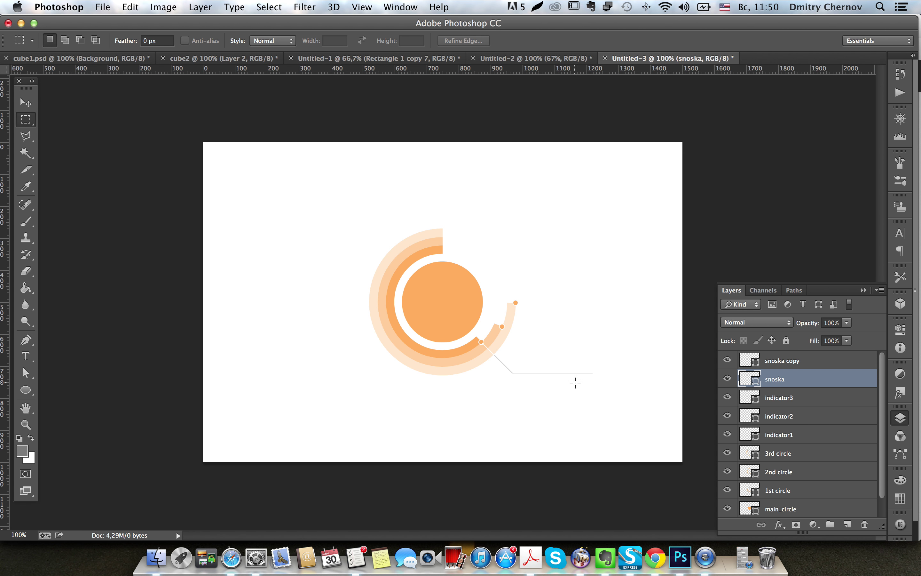
scroll(521, 358, "up", 10)
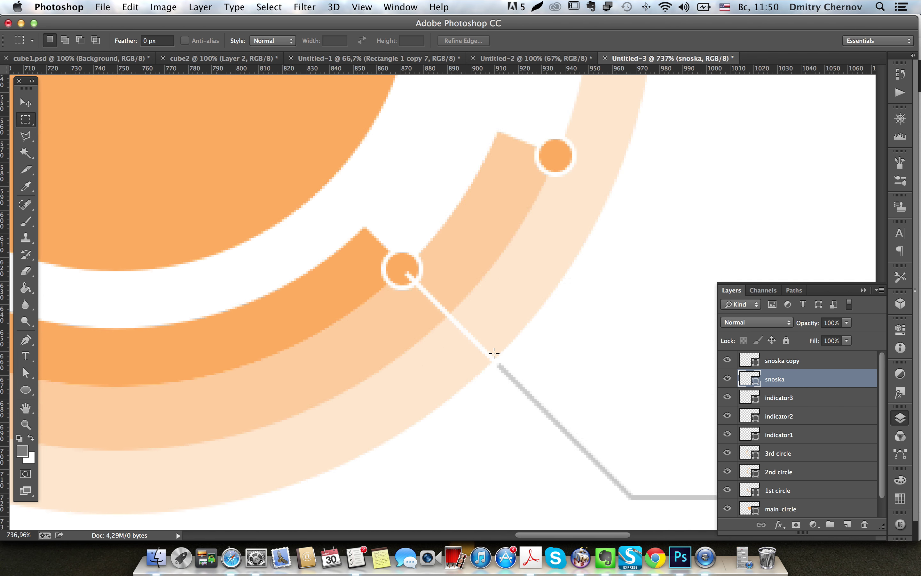
left_click(797, 362)
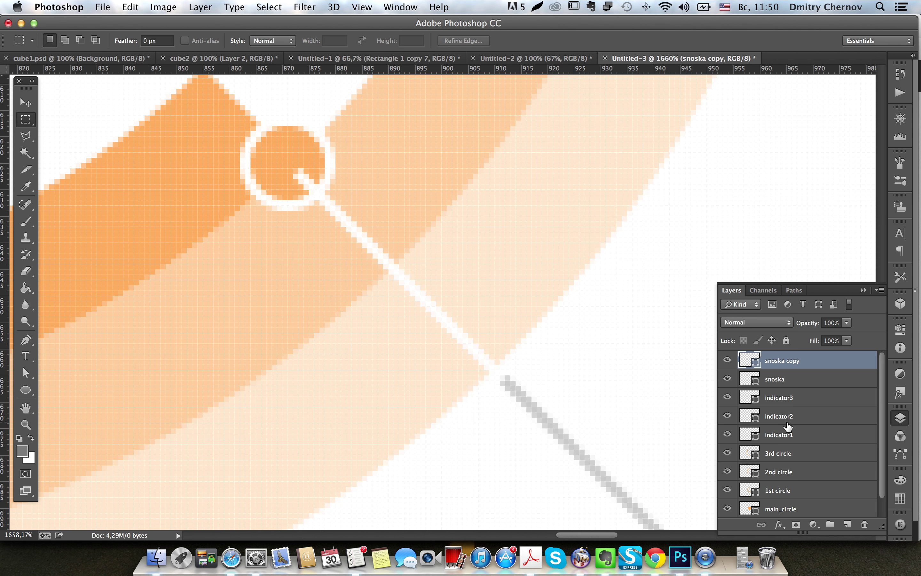
left_click(799, 382, "shift")
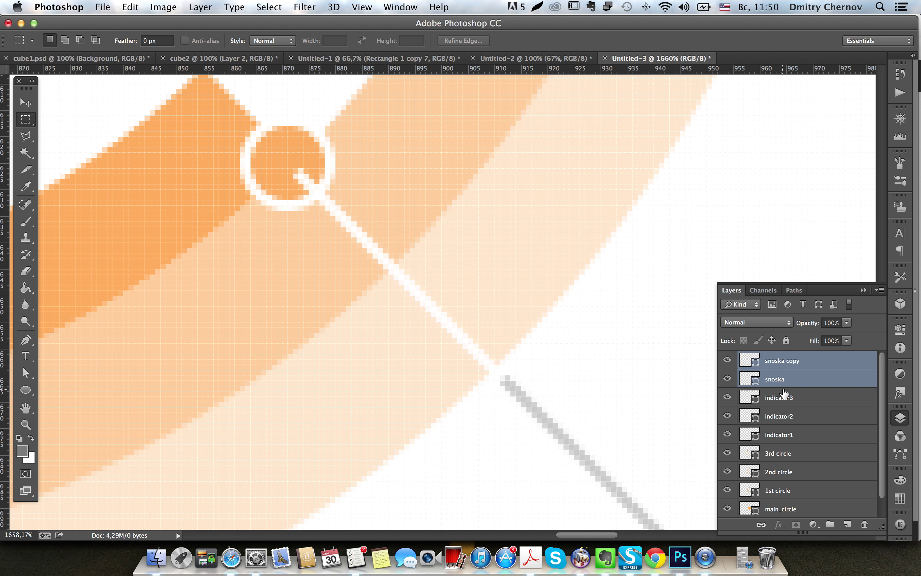
Step: Select the white snoska copy line's end anchor inside the indicator1 circle
left_click(779, 379, "super")
key("a")
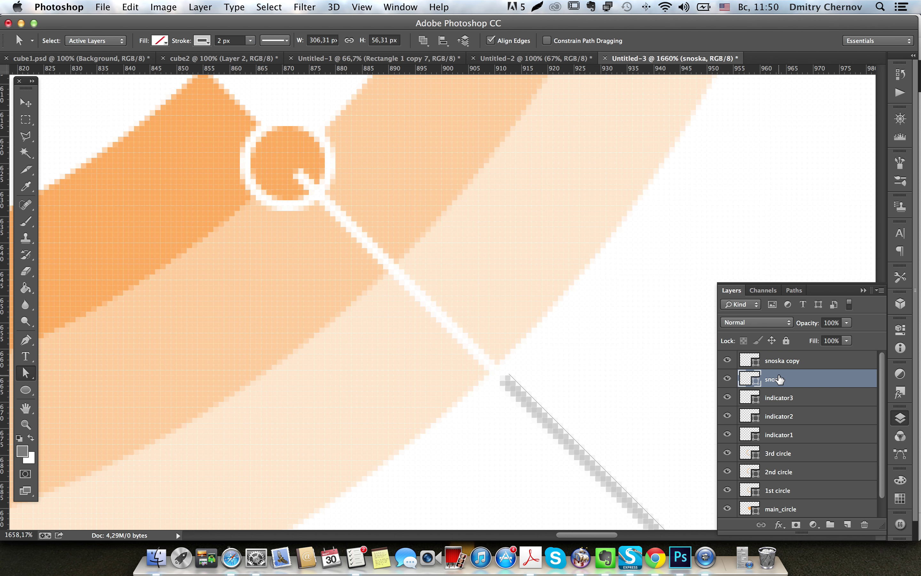
left_click(778, 364)
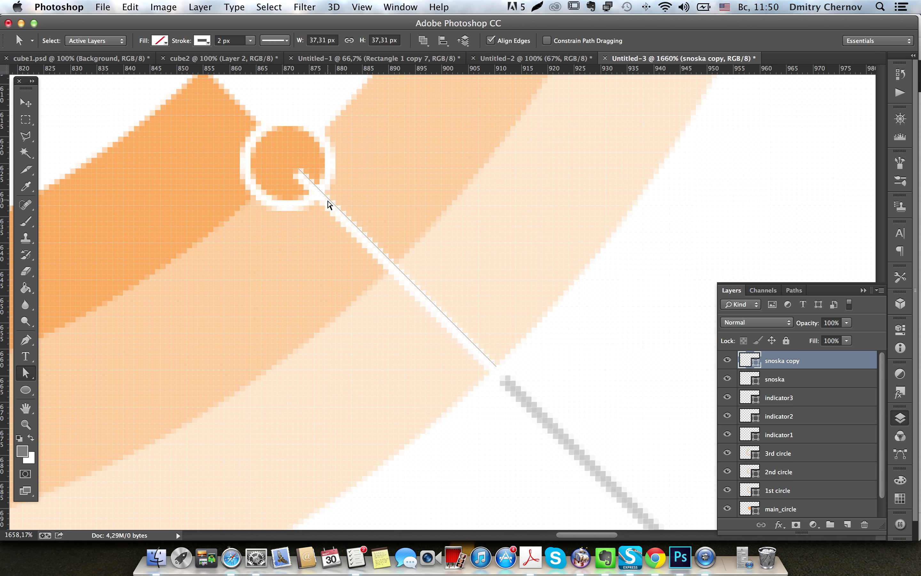
left_click_drag(288, 159, 316, 189)
Step: Nudge that end anchor so the white line stops at the circle's edge, then view the whole chart
key("shift+Right")
key("shift+Down")
key("Up")
key("Up")
key("Up")
key("Up")
key("Up")
key("Left")
key("Left")
key("Left")
key("Left")
key("Left")
key("Left")
key("Left")
key("Up")
key("Down")
key("Right")
key("Up")
left_click(329, 204)
key("m")
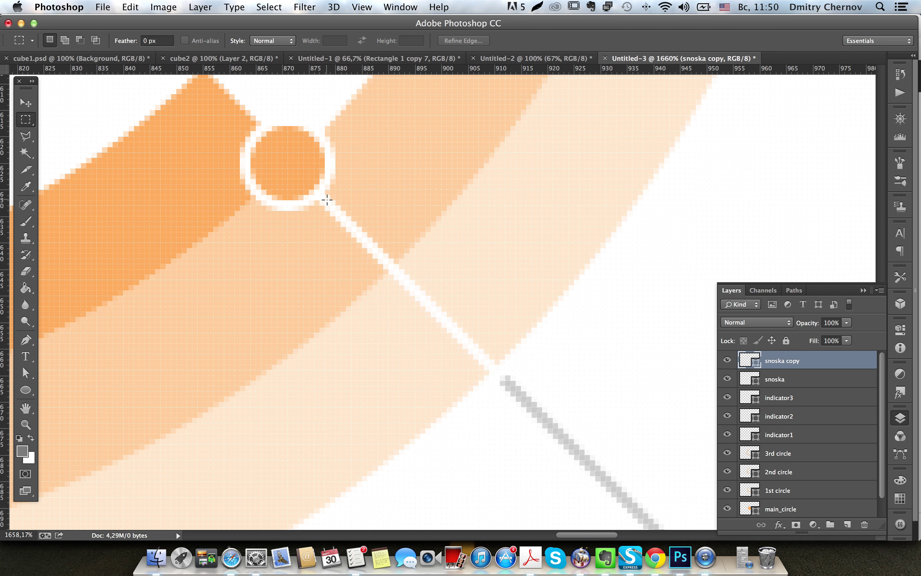
key("ctrl+1")
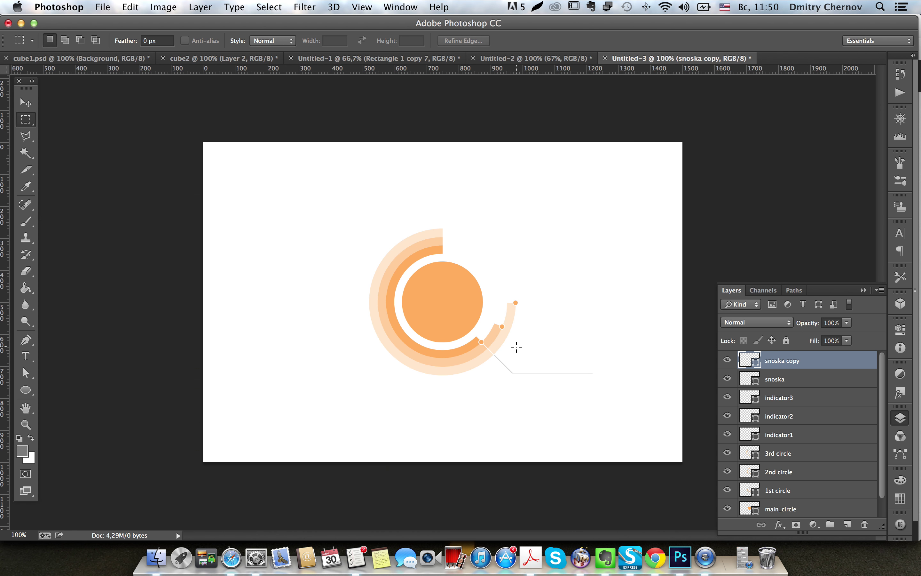
Step: Group snoska and snoska copy into a group named snoska1
scroll(516, 341, "up", 3)
left_click(824, 381, "shift")
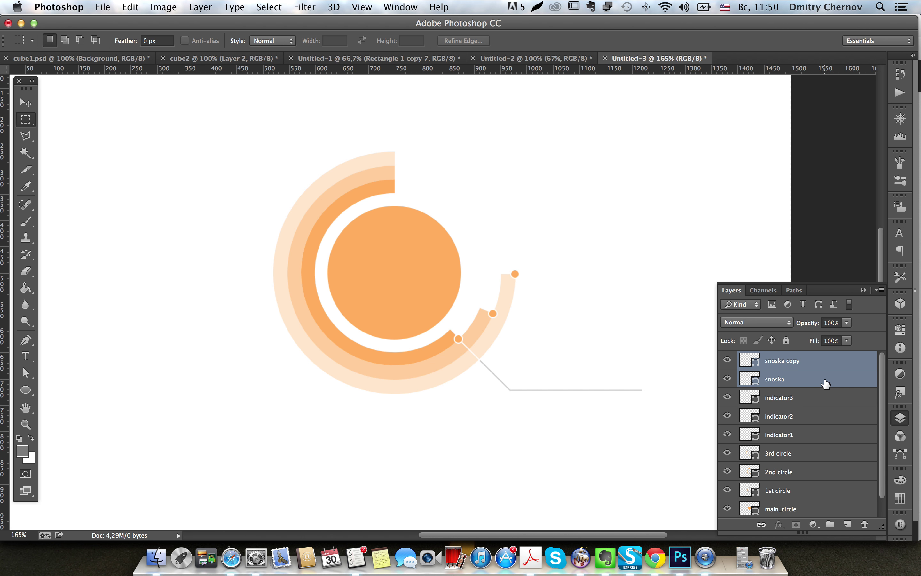
key("super+g")
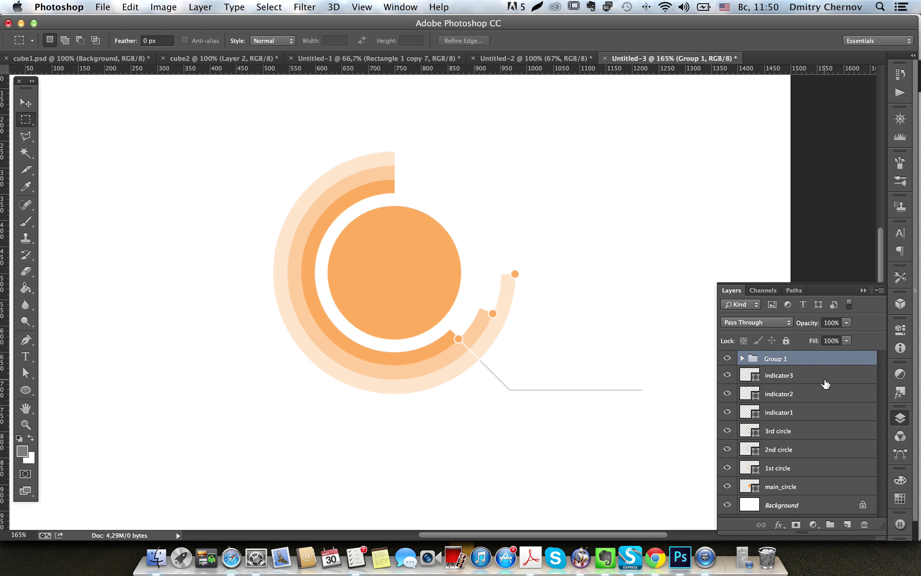
double_click(785, 360)
type("snosk")
type("a1")
key("Return")
Step: Duplicate the snoska1 group and rename the copy snoska2
key("super+j")
double_click(795, 359)
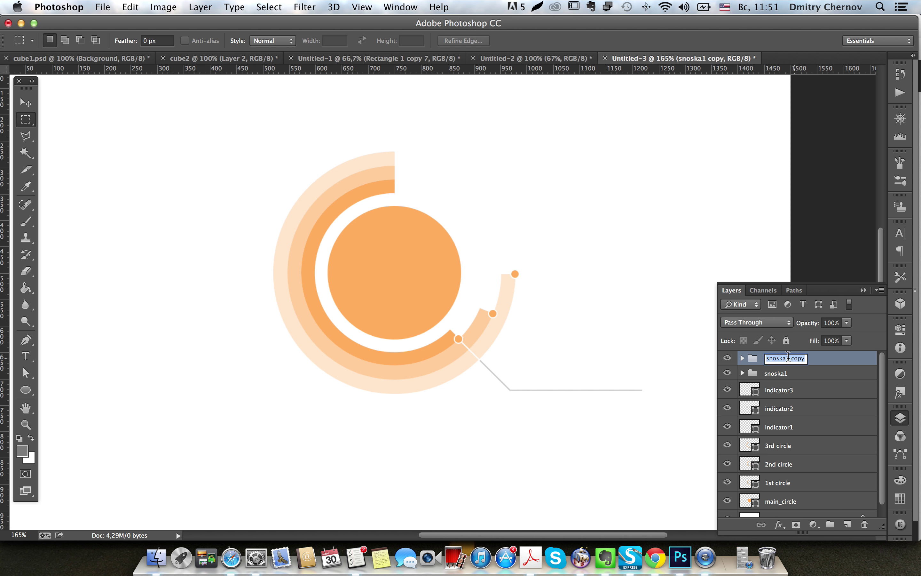
left_click_drag(784, 358, 818, 359)
type("2")
key("Return")
key("v")
scroll(550, 425, "right", 8)
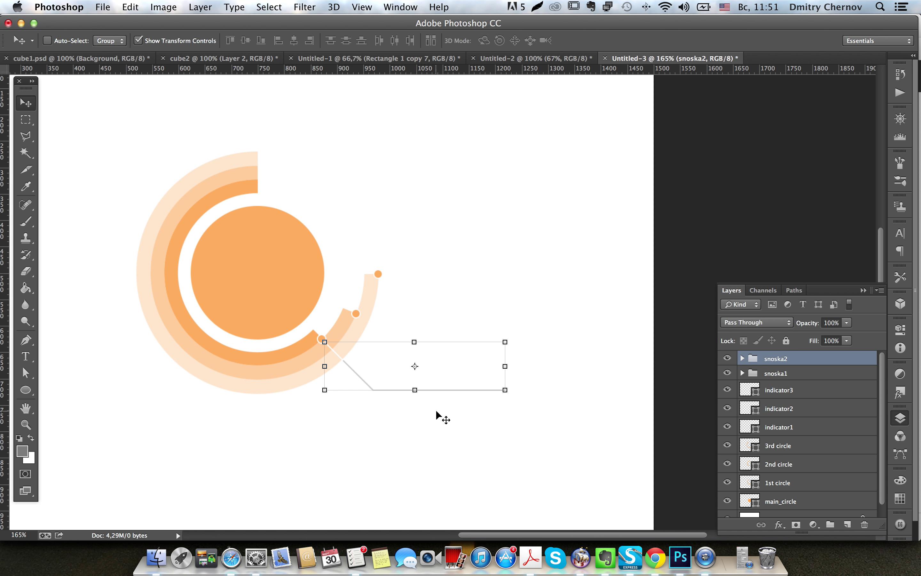
Step: Try the snoska2 group against the middle arc by nudging it right and down, then delete it
key("shift+Up")
key("shift+Up")
key("shift+Up")
key("shift+Up")
key("shift+Up")
key("shift+Up")
key("shift+Up")
key("shift+Up")
key("shift+Right")
key("shift+Right")
key("shift+Right")
key("shift+Down")
key("shift+Down")
key("shift+Down")
key("shift+Right")
key("shift+Right")
key("shift+Down")
key("shift+Right")
scroll(374, 358, "up", 3)
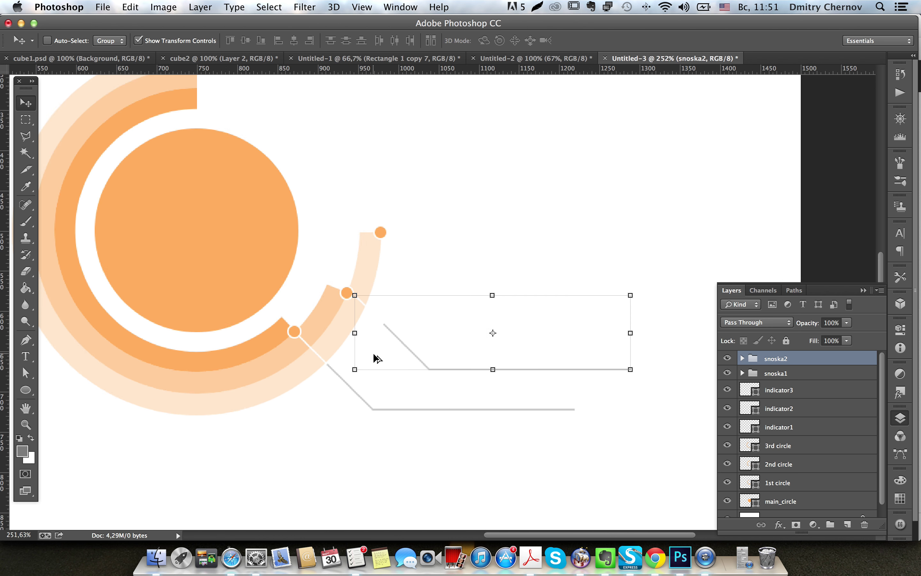
scroll(374, 358, "up", 2)
scroll(514, 410, "up", 2)
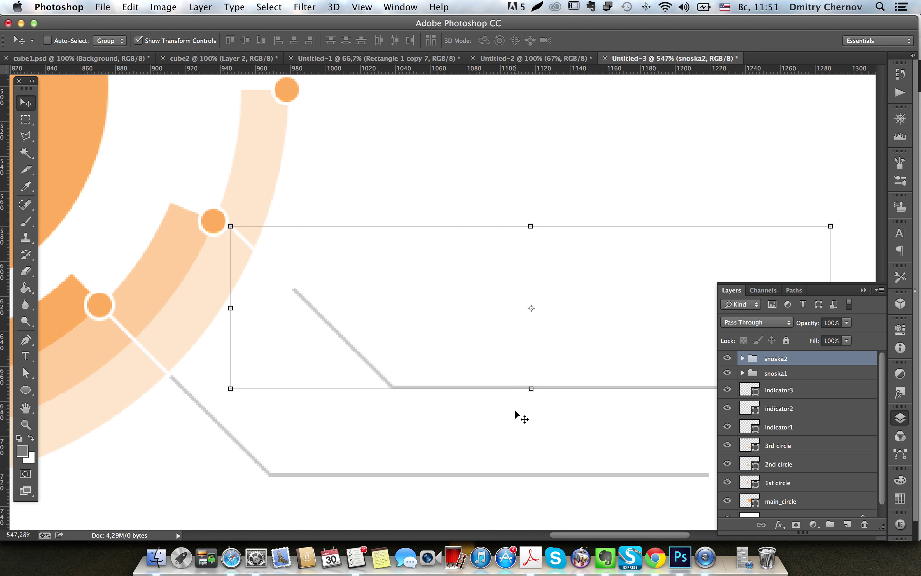
key("Delete")
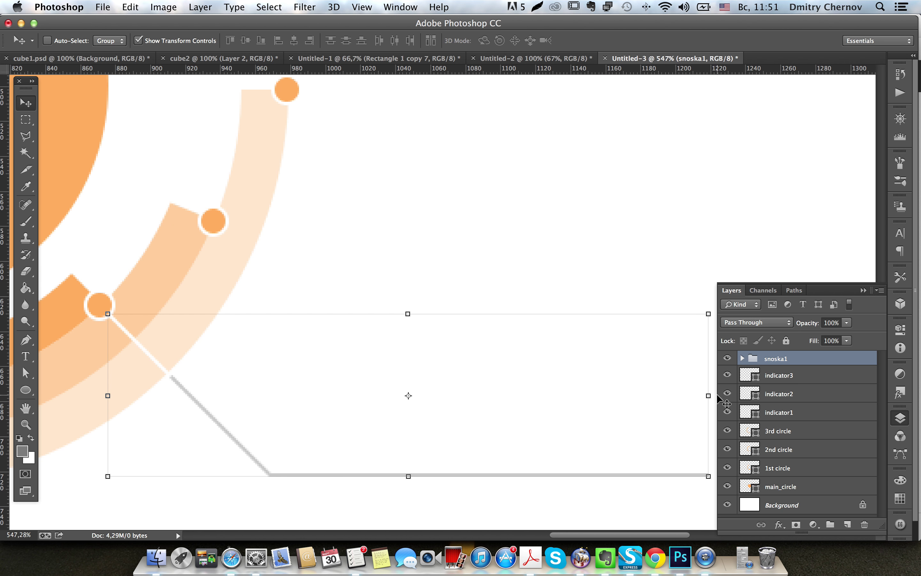
left_click(25, 340)
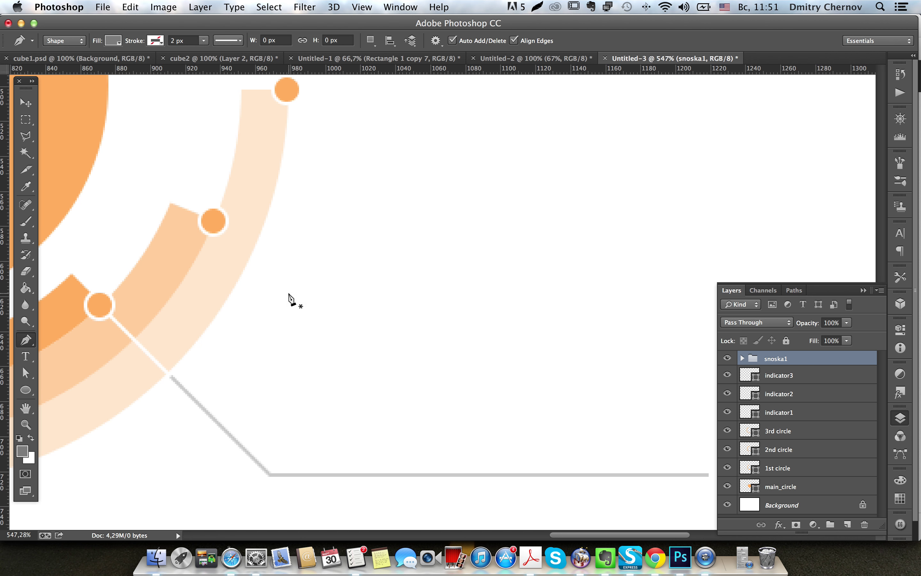
Step: Draw a three-point path from the middle indicator, angling down-right then running horizontally
left_click(214, 223)
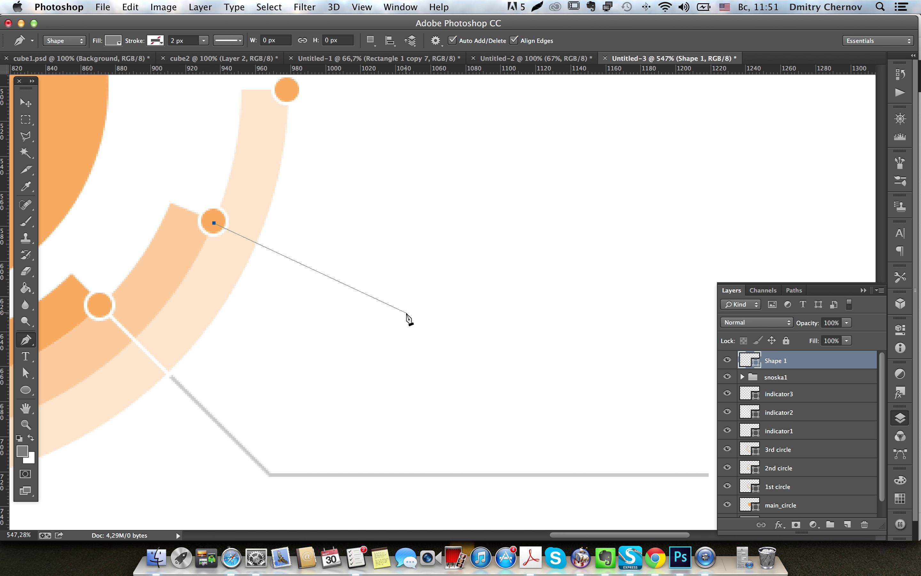
left_click(395, 305)
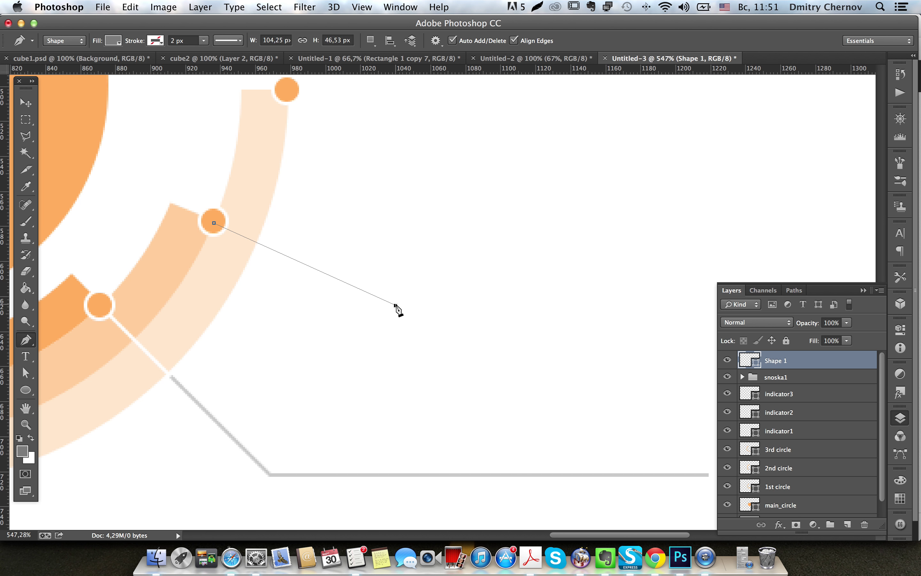
scroll(489, 316, "right", 10)
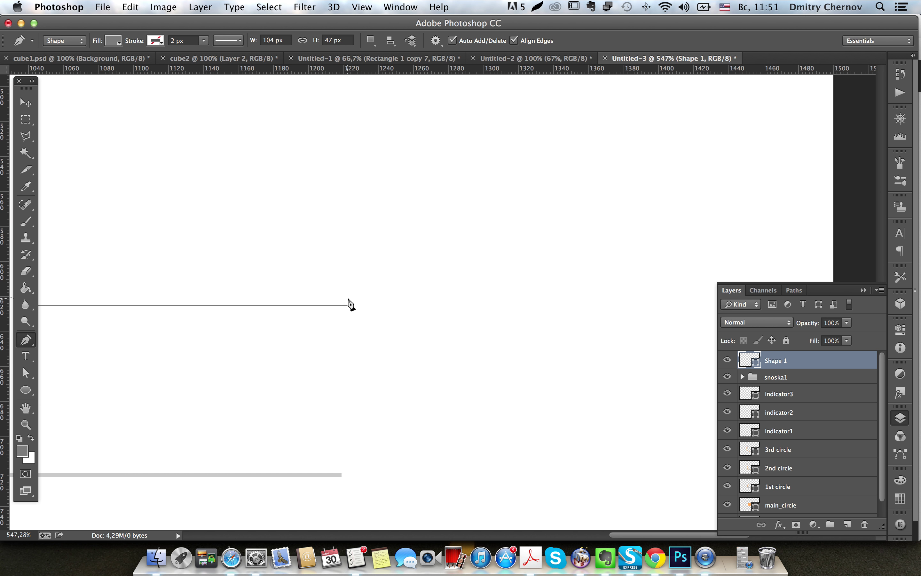
left_click(336, 305)
scroll(337, 306, "left", 8)
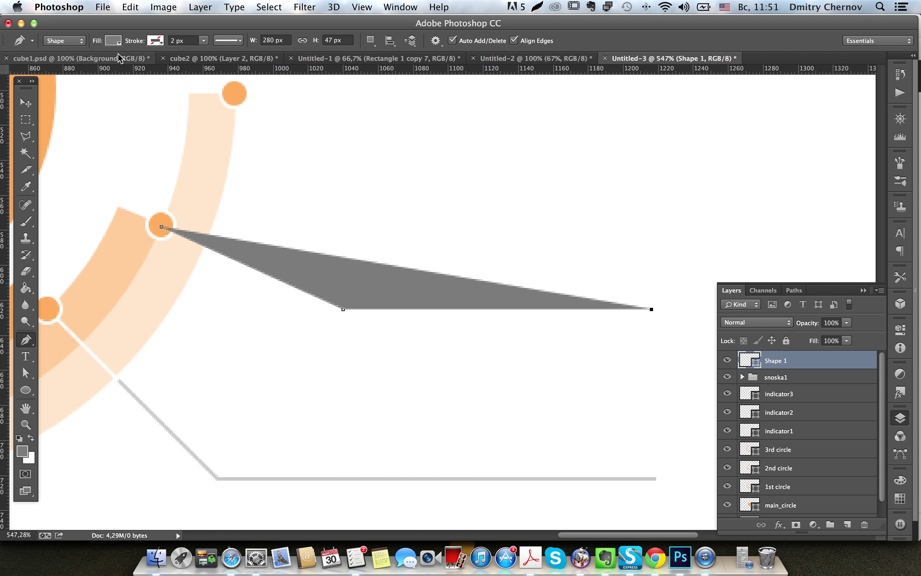
Step: Give the line a grey stroke and no fill, finish the path, and select its Shape 1 layer
left_click(156, 41)
left_click(102, 101)
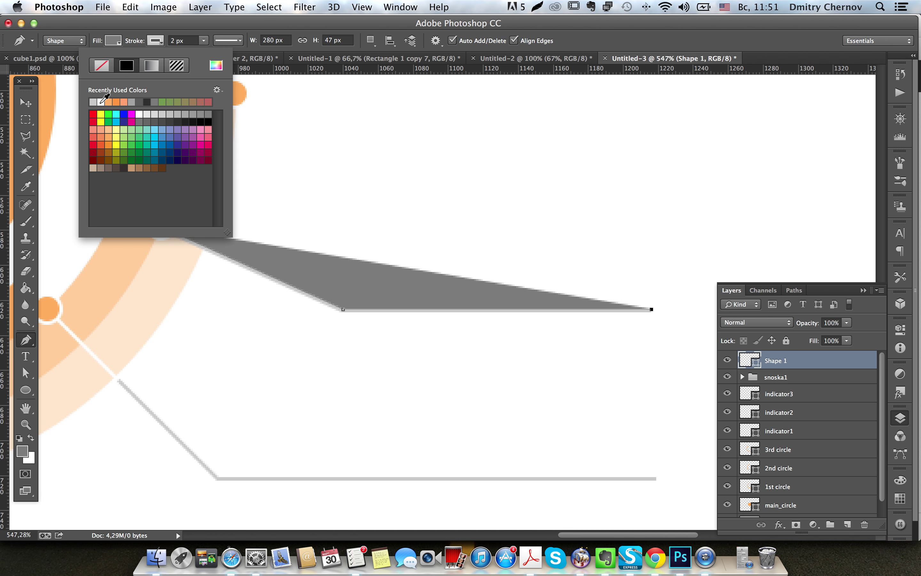
left_click(114, 40)
left_click(60, 65)
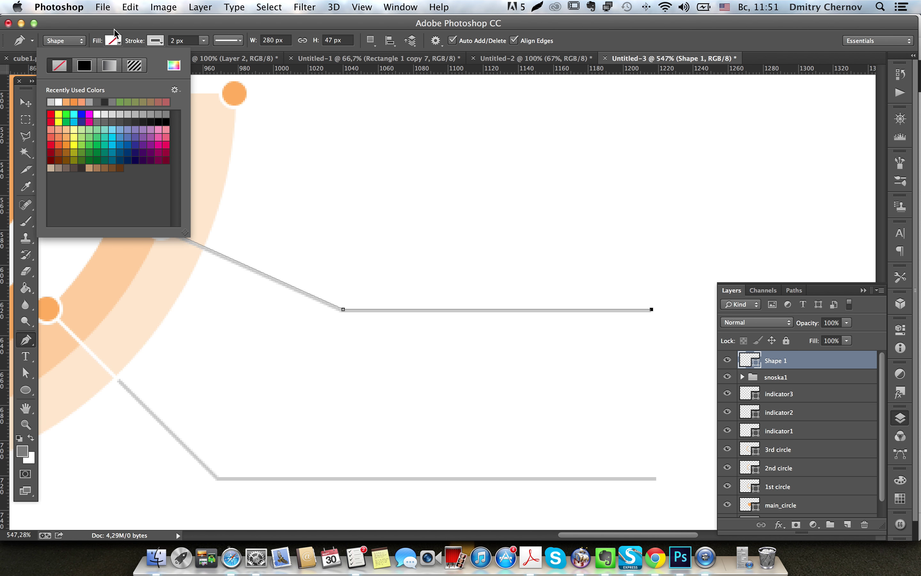
left_click(114, 40)
scroll(224, 219, "left", 5)
key("Return")
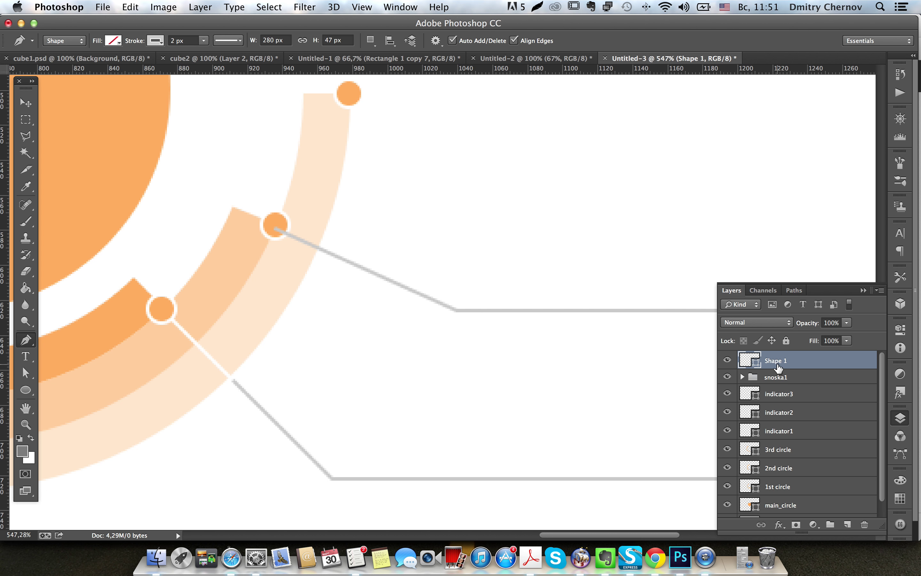
left_click(785, 381)
Step: Move the leader line's start anchor from indicator2's centre to its edge
key("a")
scroll(279, 233, "up", 5)
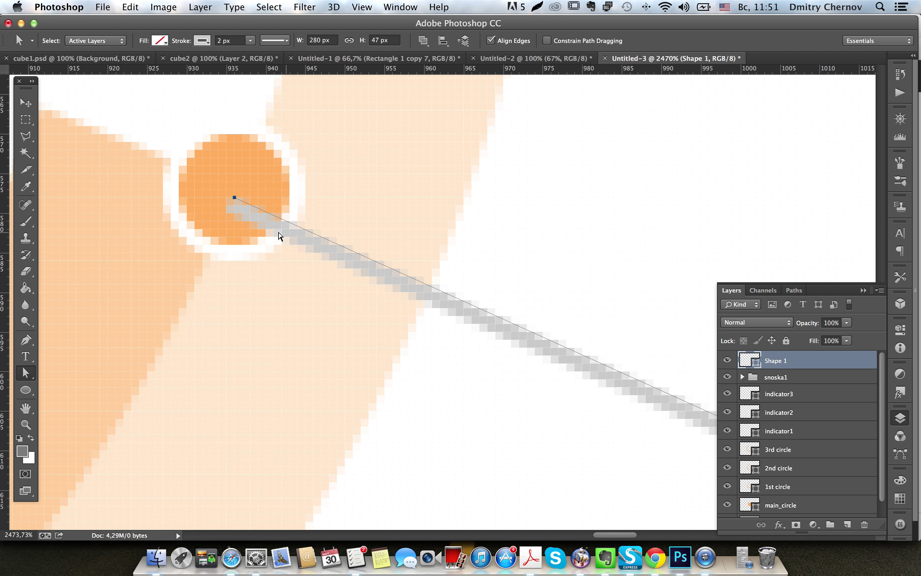
left_click_drag(235, 198, 281, 229)
key("Up")
key("Right")
scroll(286, 233, "down", 5)
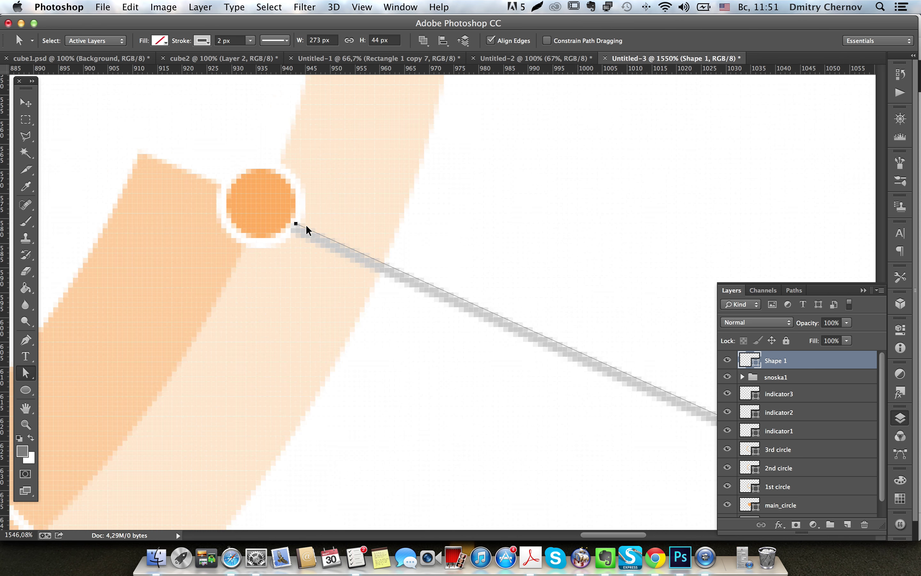
scroll(304, 226, "down", 5)
Step: Deselect the path and duplicate the leader line layer as Shape 1 copy
scroll(464, 283, "right", 3)
scroll(500, 335, "right", 3)
left_click(499, 337)
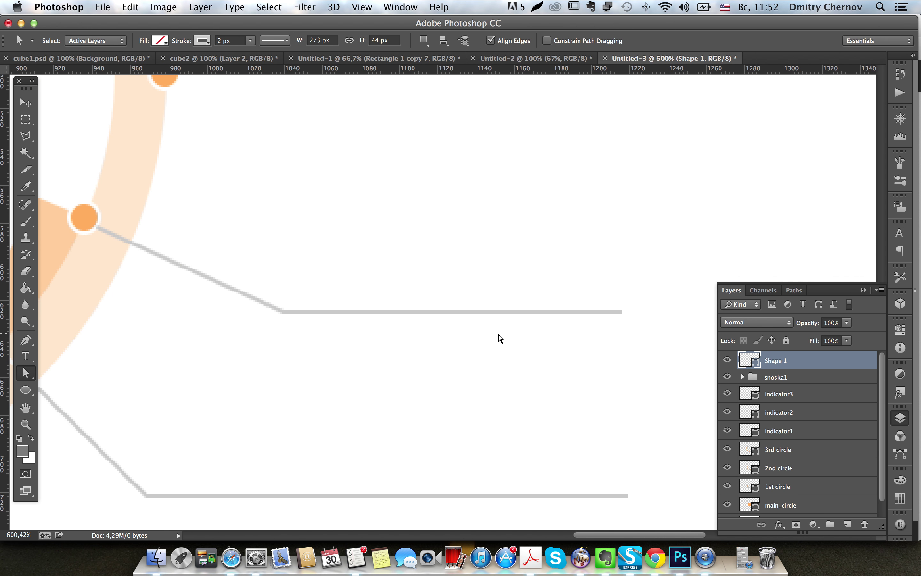
scroll(363, 354, "left", 2)
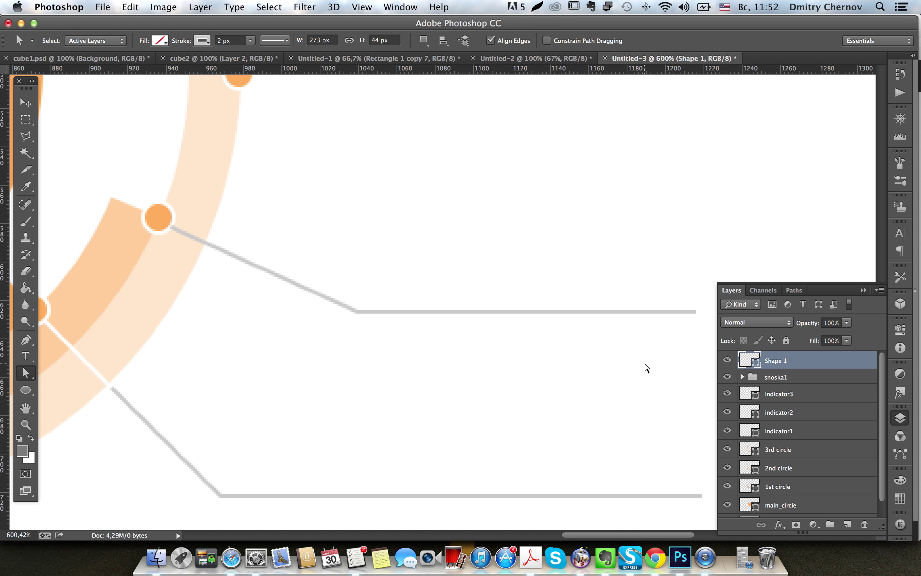
key("v")
key("super+j")
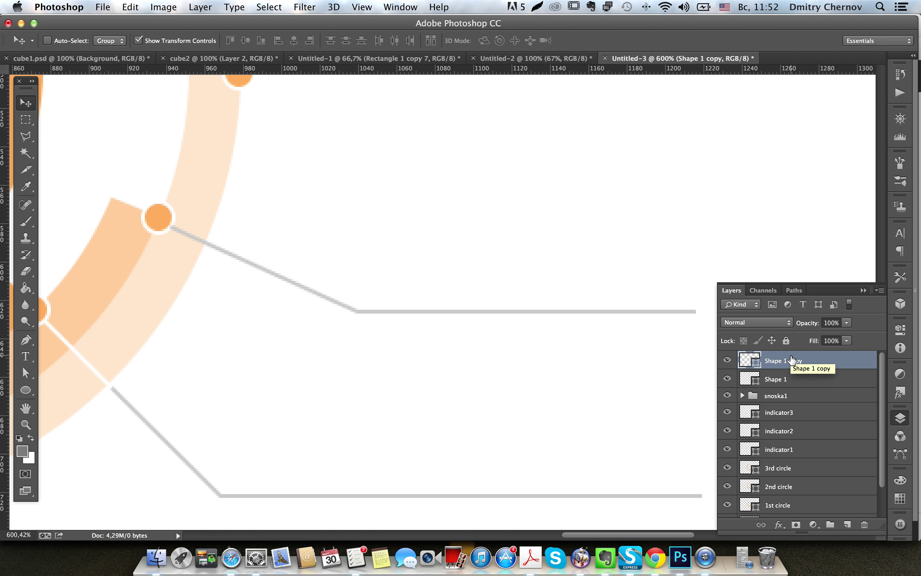
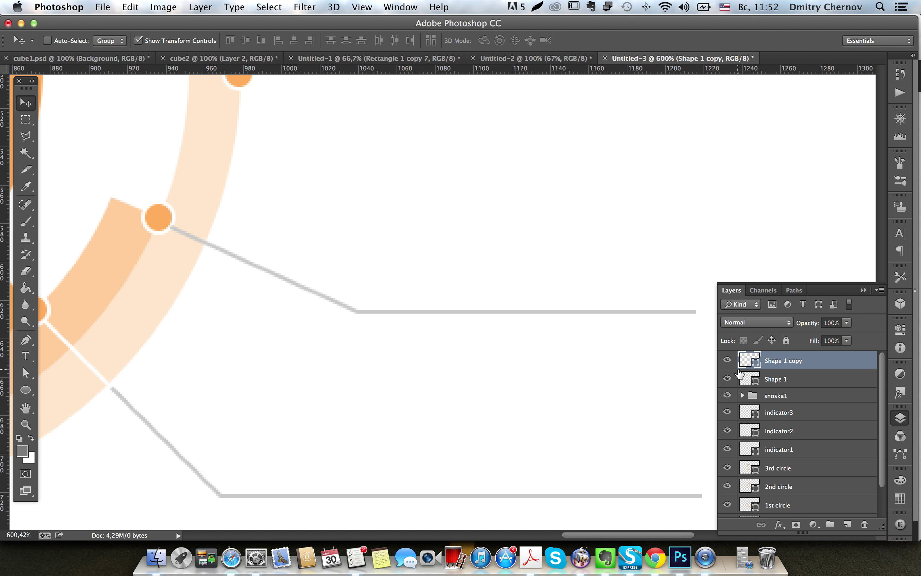
Step: Delete the stretched Shape 1 copy layer of the upper callout line
left_click(726, 361)
left_click(727, 360)
key("Delete")
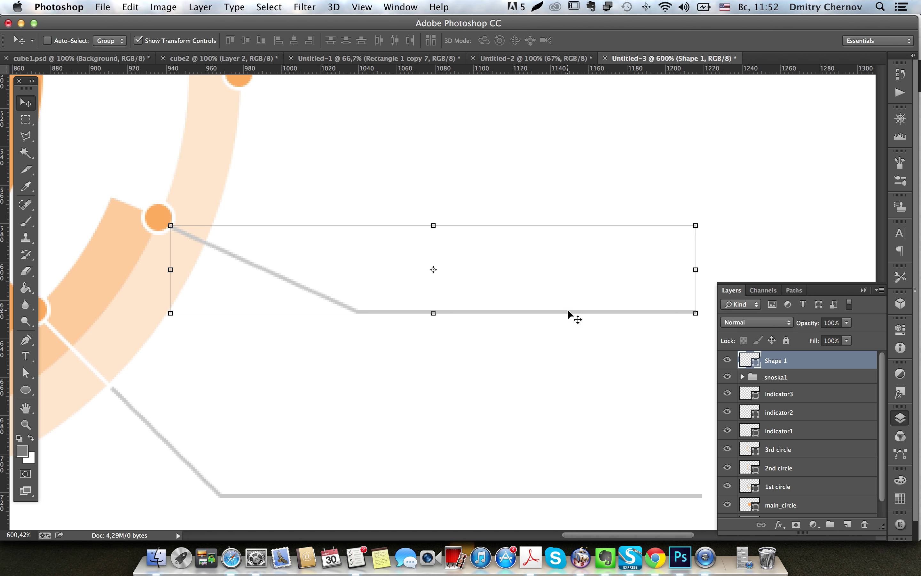
Step: Duplicate Shape 1 in place, undoing the accidental move of the copy
left_click(789, 379)
left_click(776, 361)
key("ctrl+j")
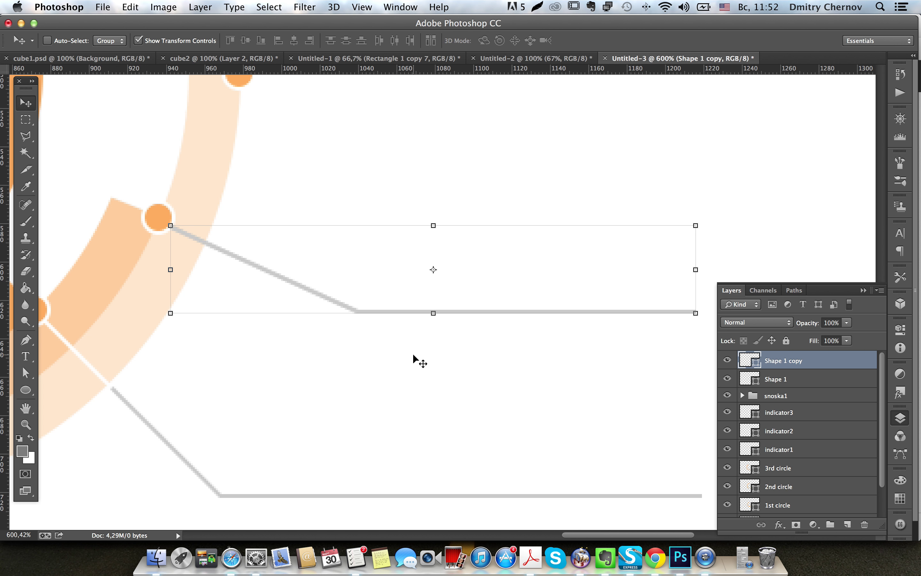
left_click_drag(308, 401, 349, 418)
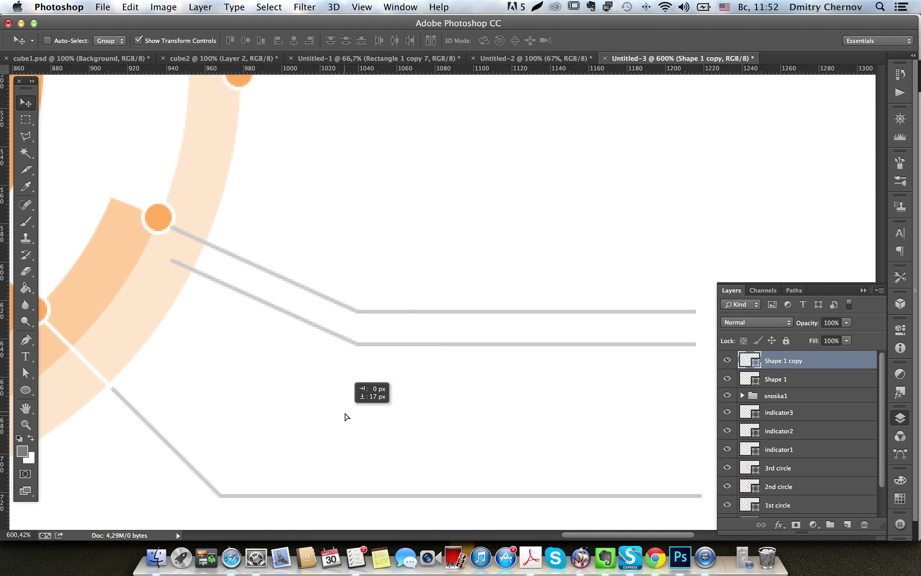
key("ctrl+z")
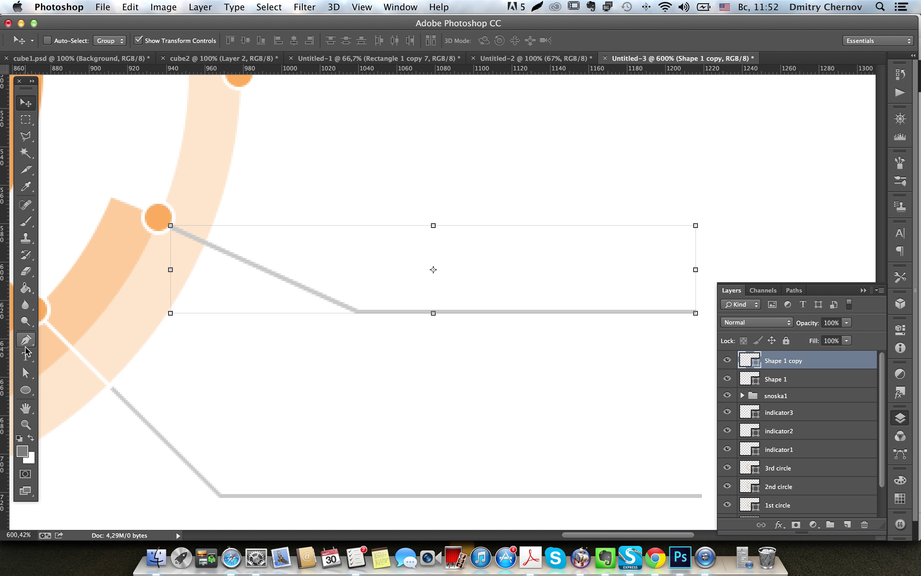
left_click(25, 345)
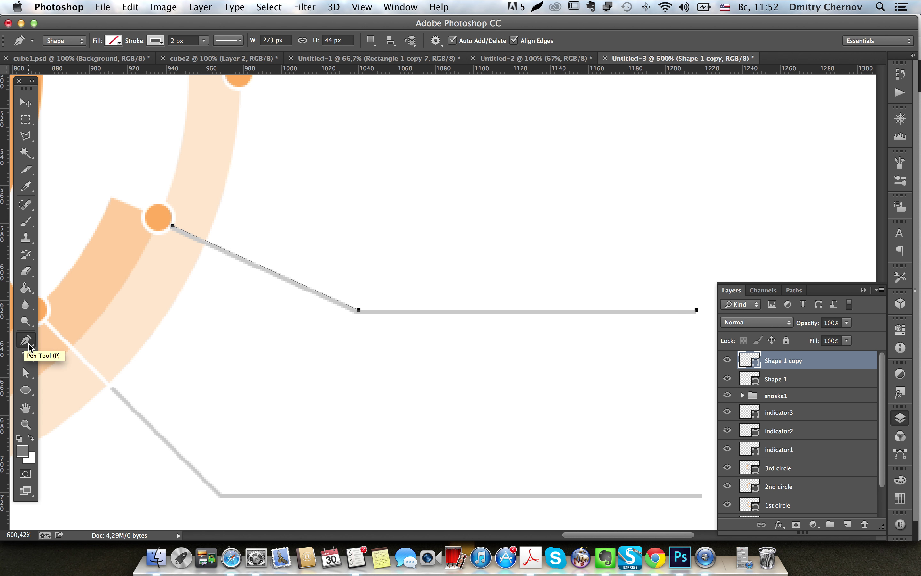
Step: Trim the Shape 1 copy to a short stub at the ring and stroke it white
left_click(206, 241)
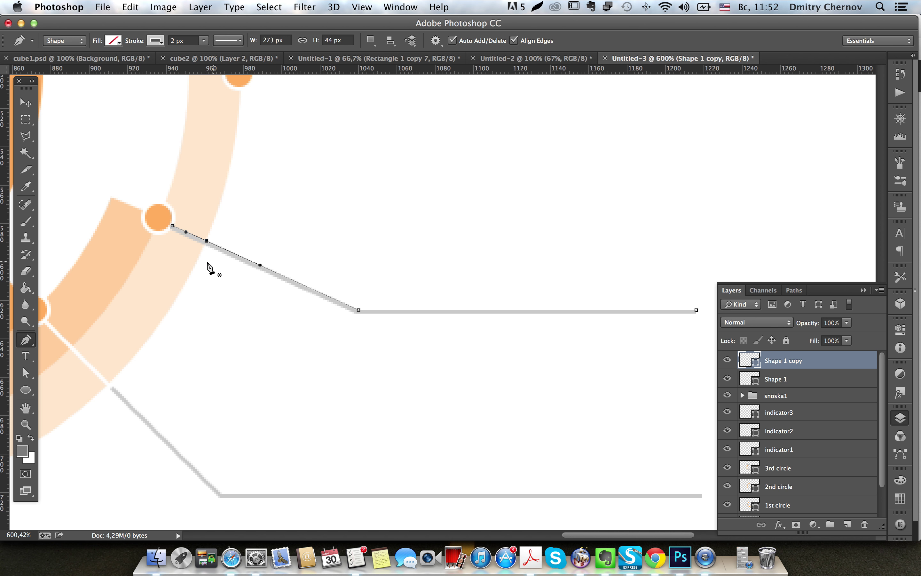
key("a")
left_click_drag(325, 278, 703, 350)
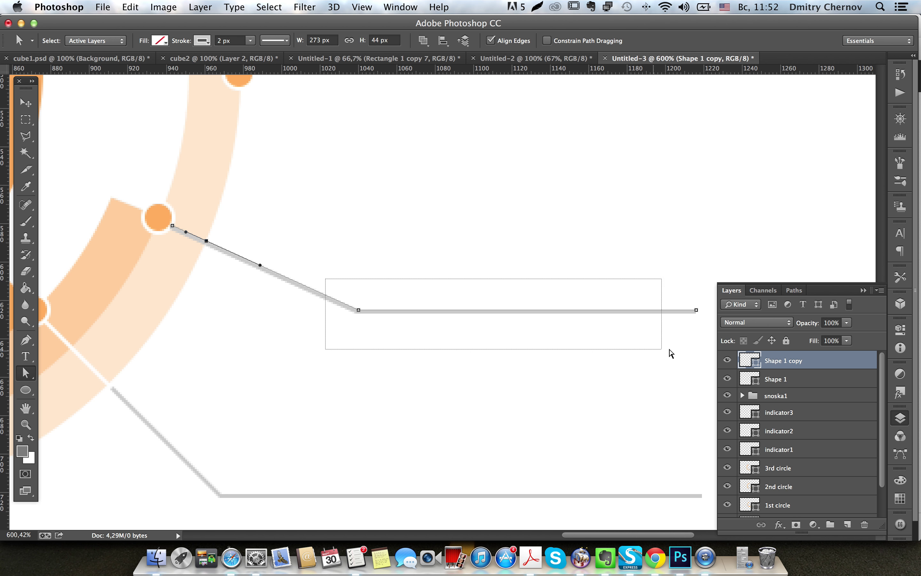
key("Delete")
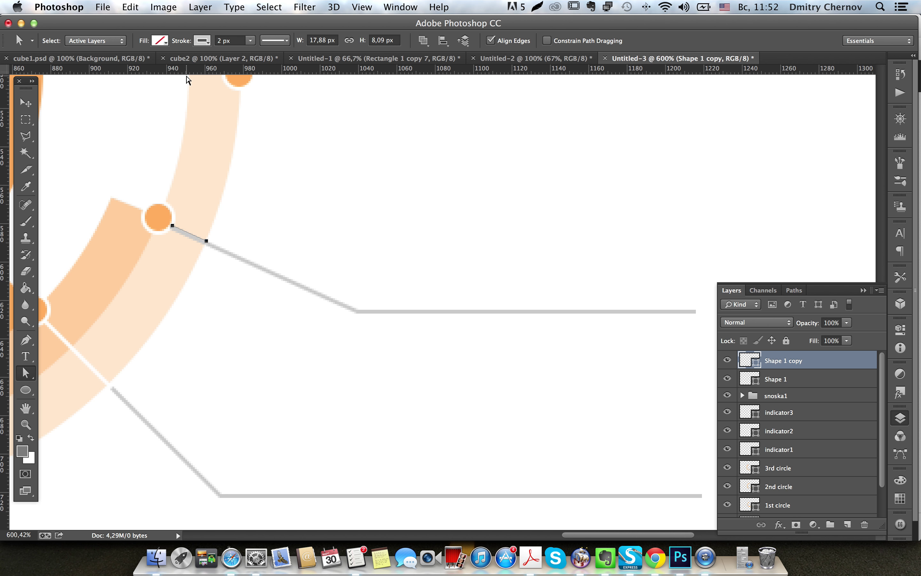
left_click(203, 40)
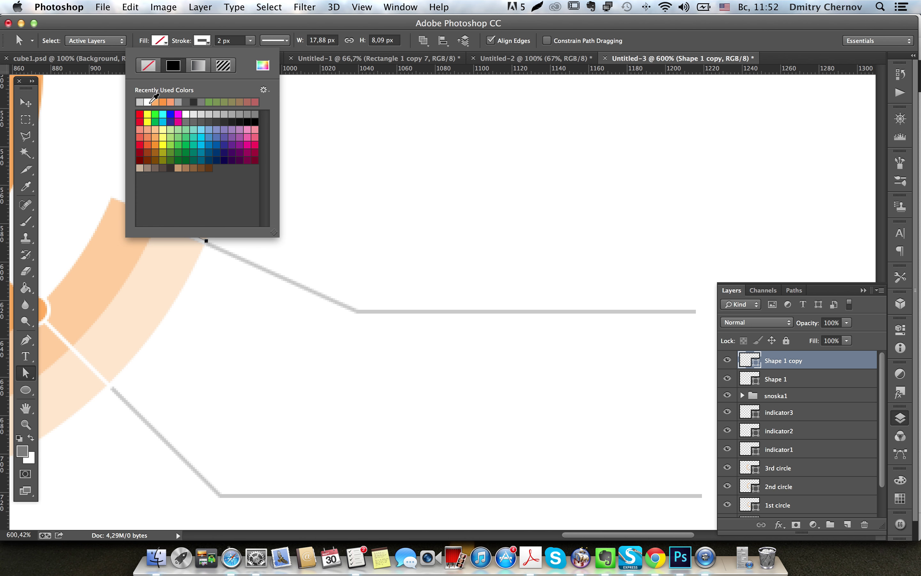
left_click(250, 28)
scroll(309, 229, "left", 3)
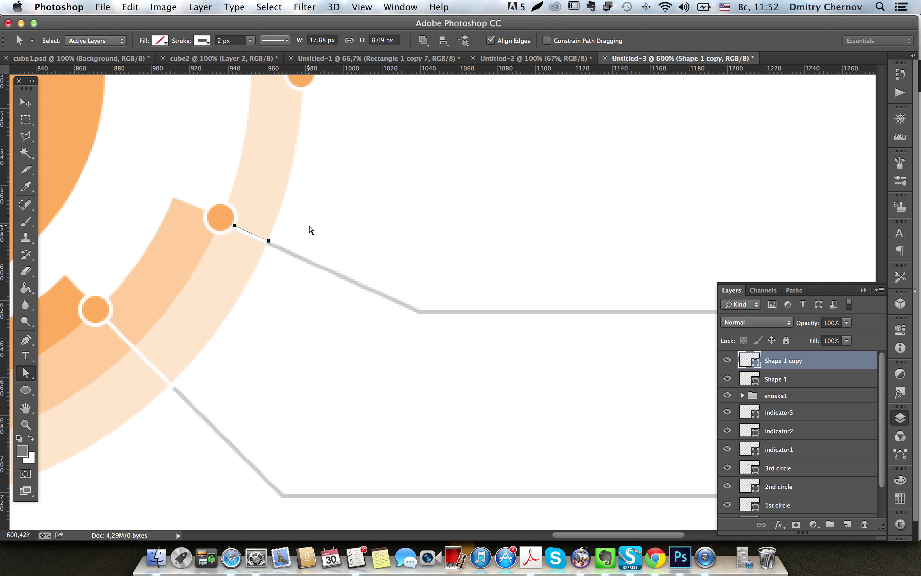
Step: Cut the start off the original Shape 1 so the grey line begins where the stub ends
left_click(798, 380)
key("p")
key("a")
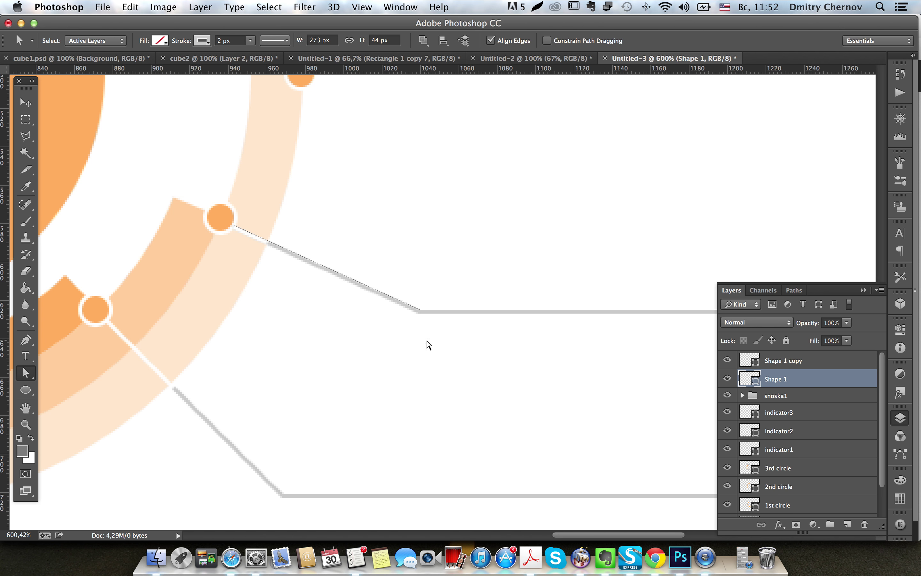
left_click_drag(176, 172, 429, 348)
key("p")
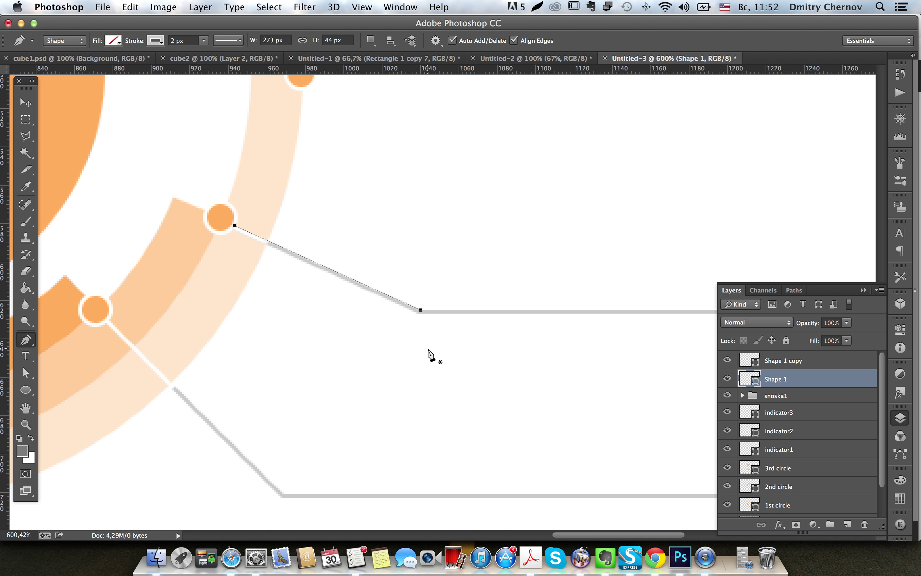
left_click(272, 243)
key("a")
left_click(235, 226)
key("BackSpace")
key("m")
key("super+1")
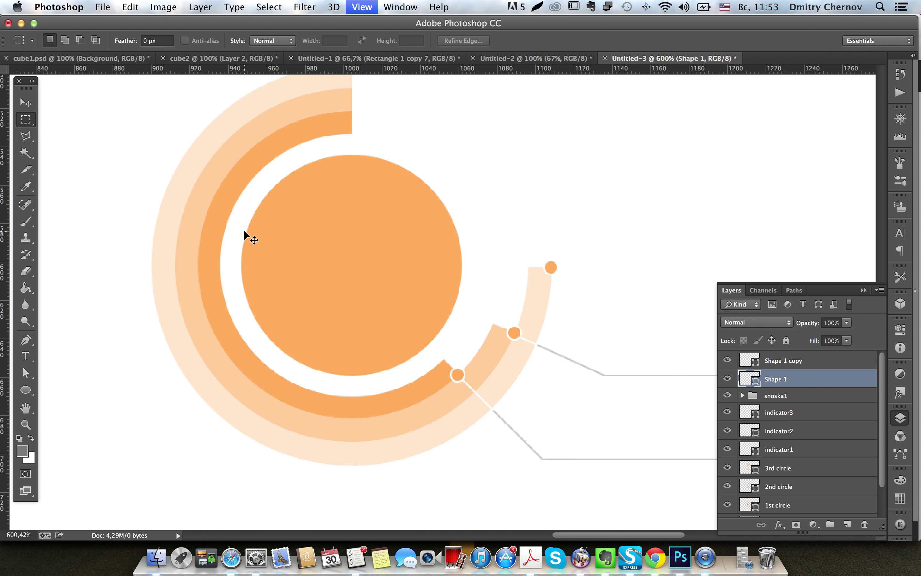
Step: Group Shape 1 and Shape 1 copy into a group named snoska2
scroll(574, 353, "up", 5)
scroll(579, 356, "right", 1)
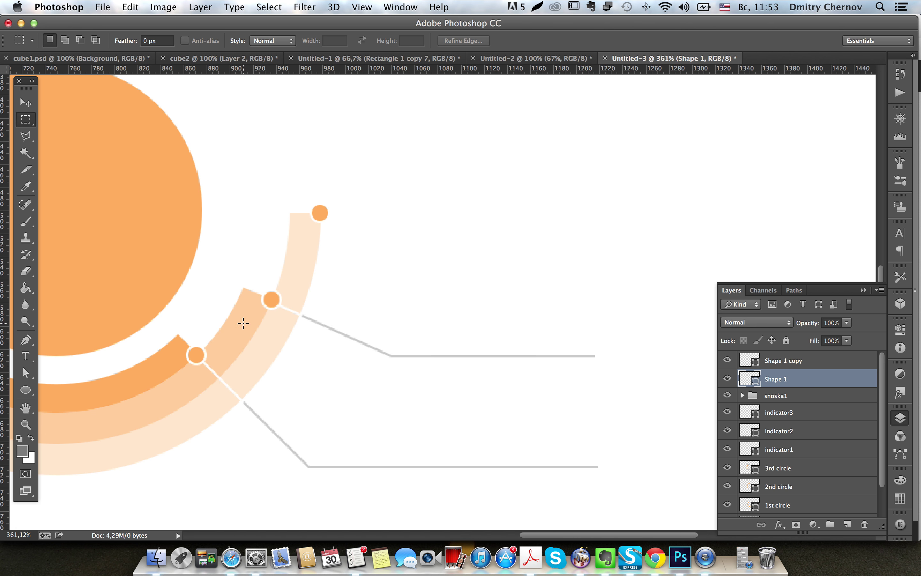
left_click(818, 364, "shift")
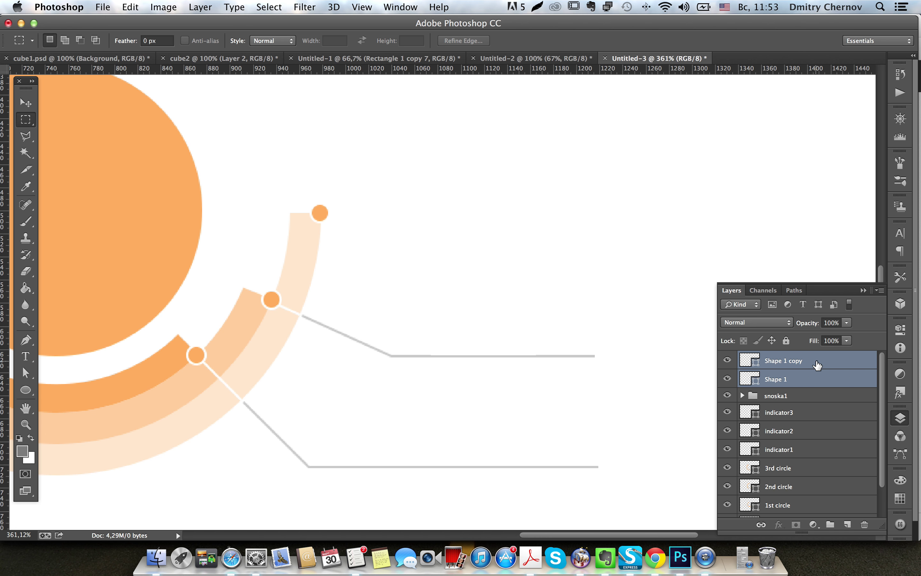
key("super+g")
double_click(779, 360)
type("snoska2")
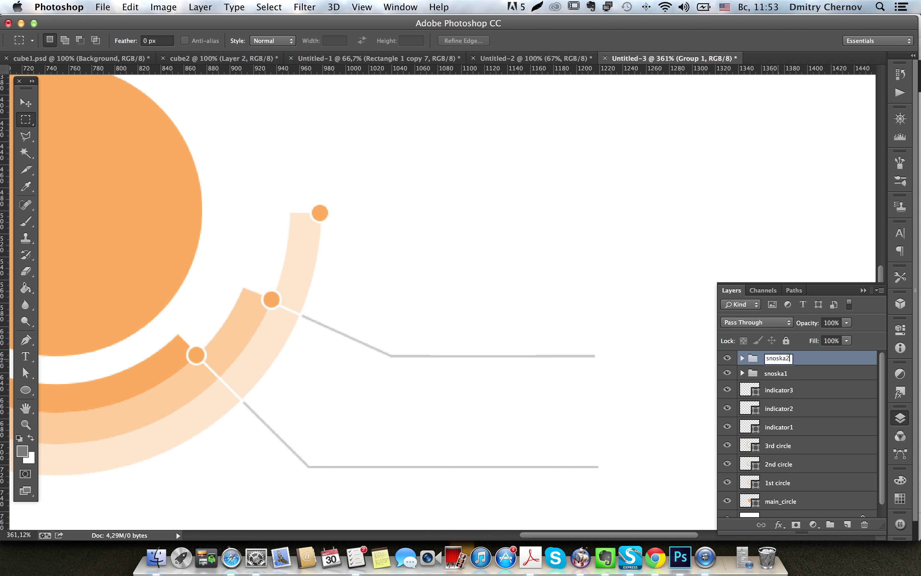
key("Return")
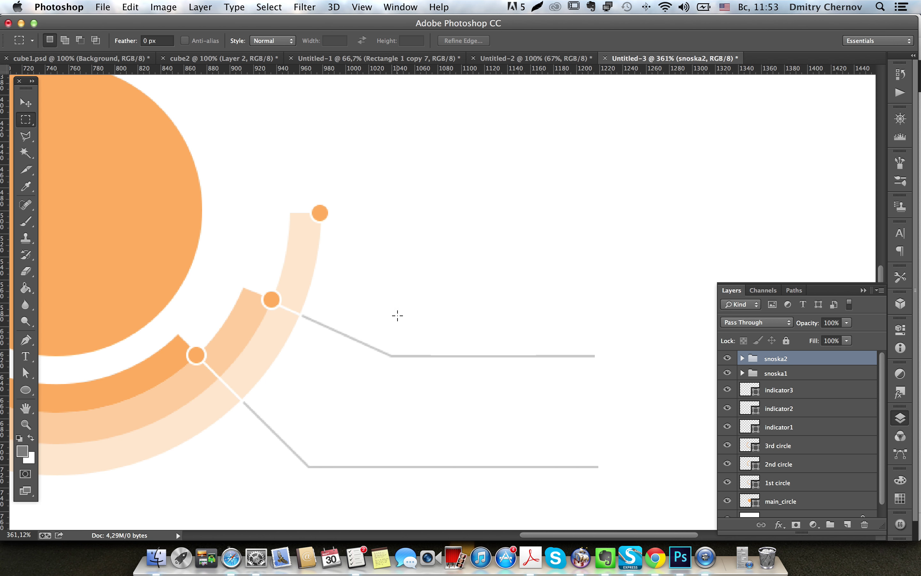
scroll(397, 315, "right", 5)
scroll(403, 314, "left", 3)
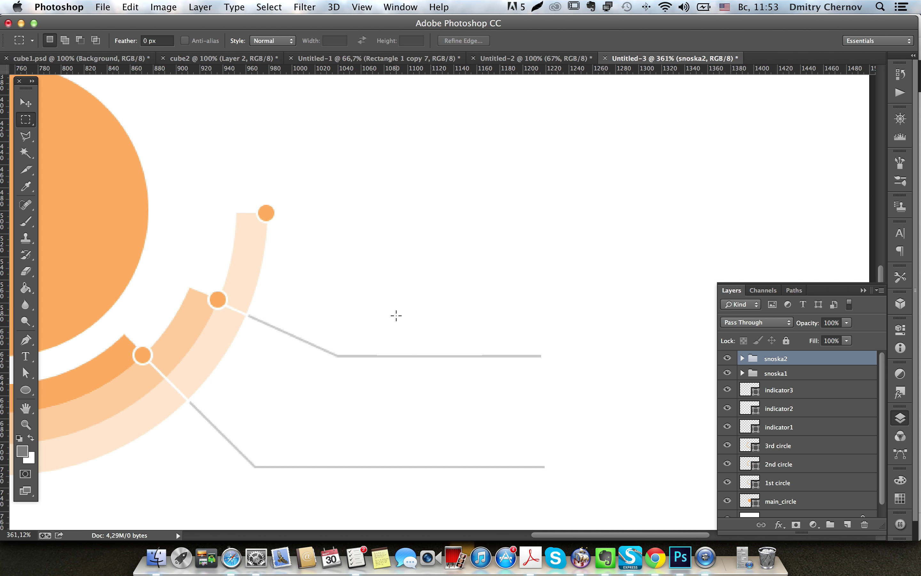
left_click(26, 339)
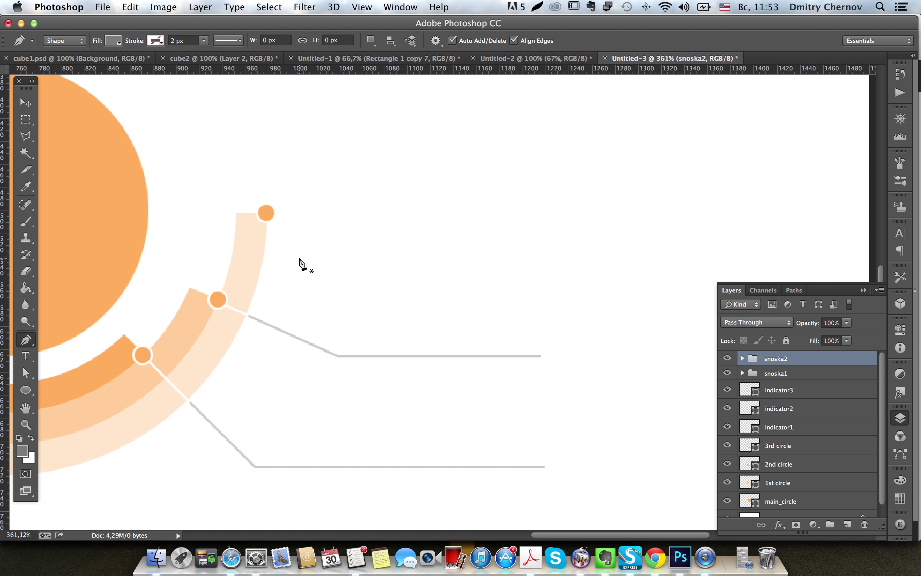
Step: Draw a line right from the top orange dot with no fill and grey stroke, nudged up
left_click(276, 214)
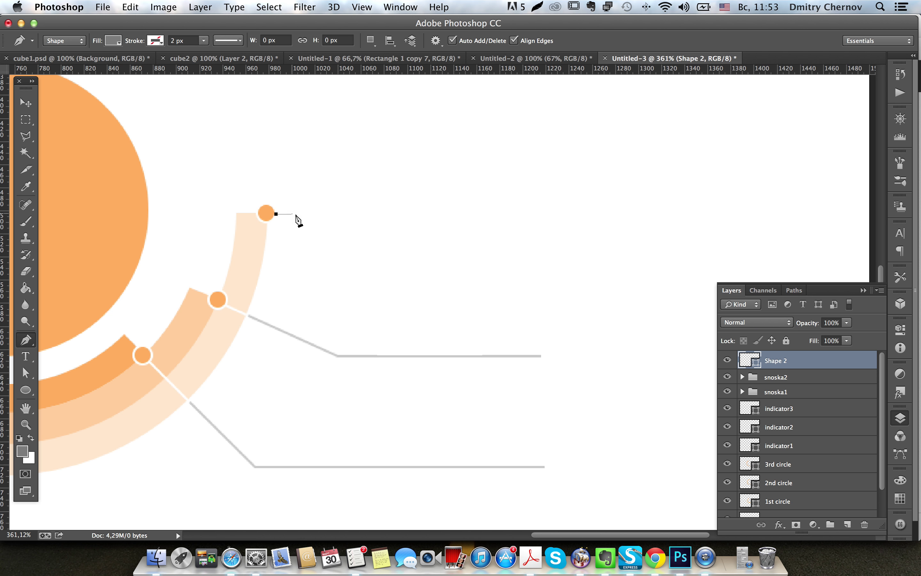
left_click(534, 221)
key("Return")
left_click(114, 45)
left_click(61, 65)
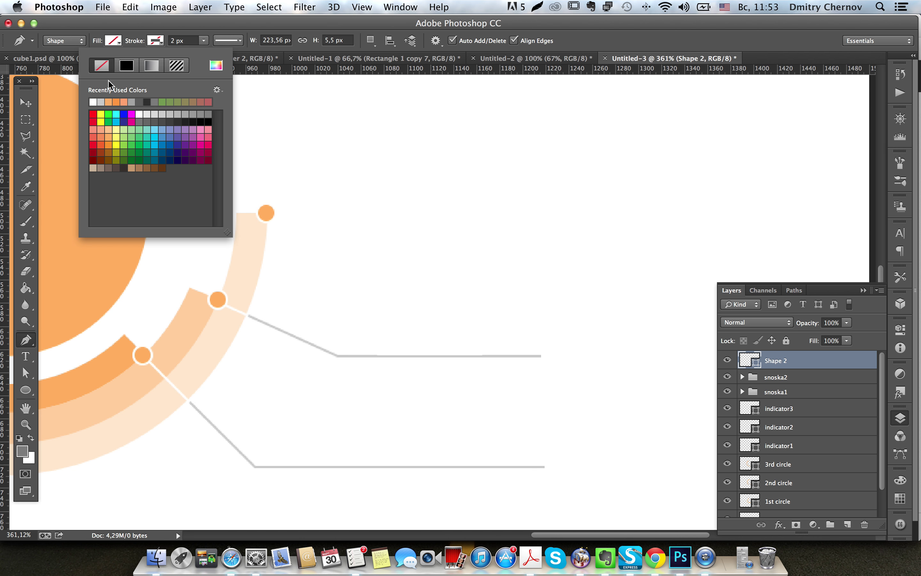
left_click(101, 102)
key("Return")
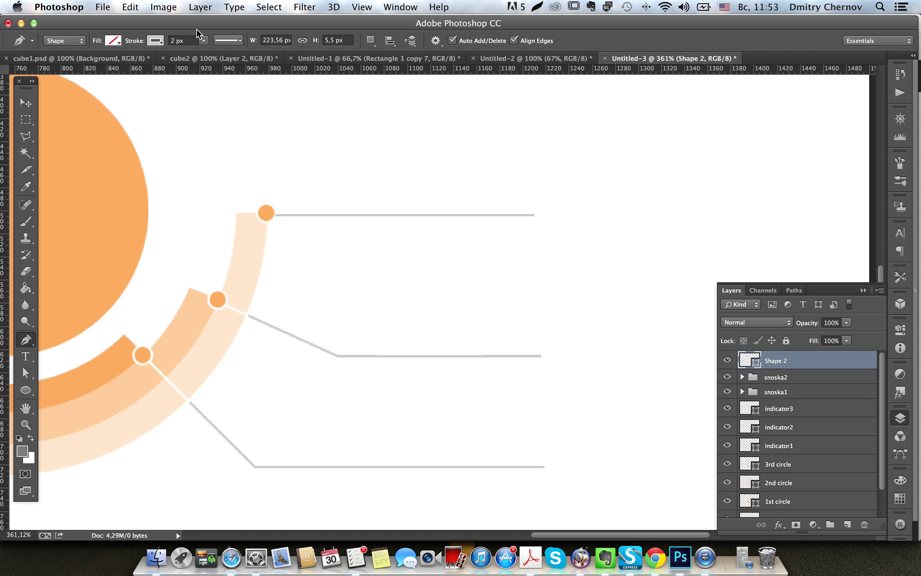
key("v")
key("Up")
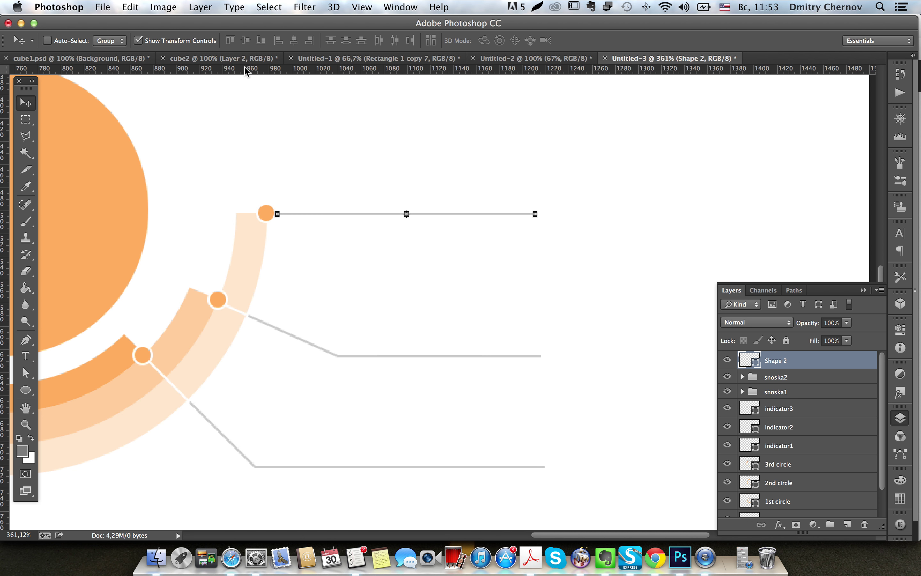
key("m")
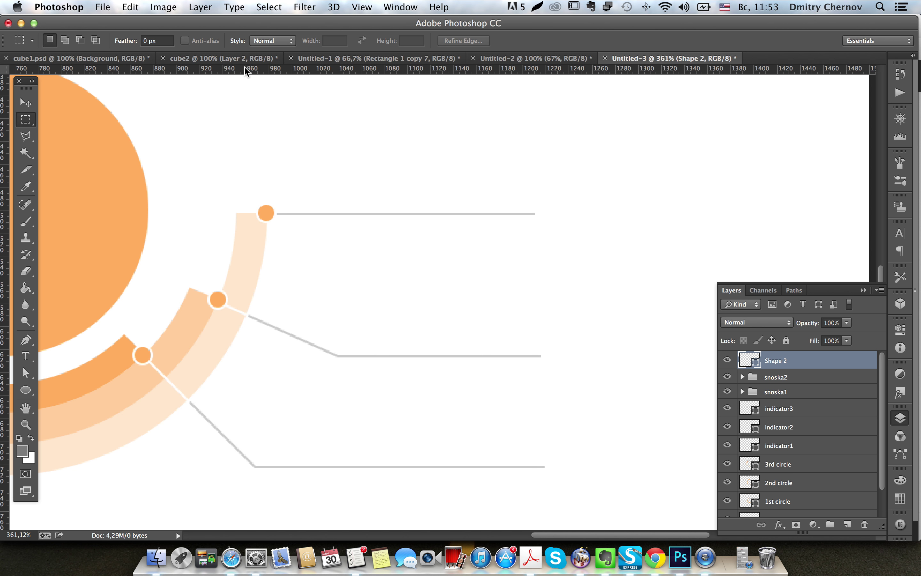
key("super+1")
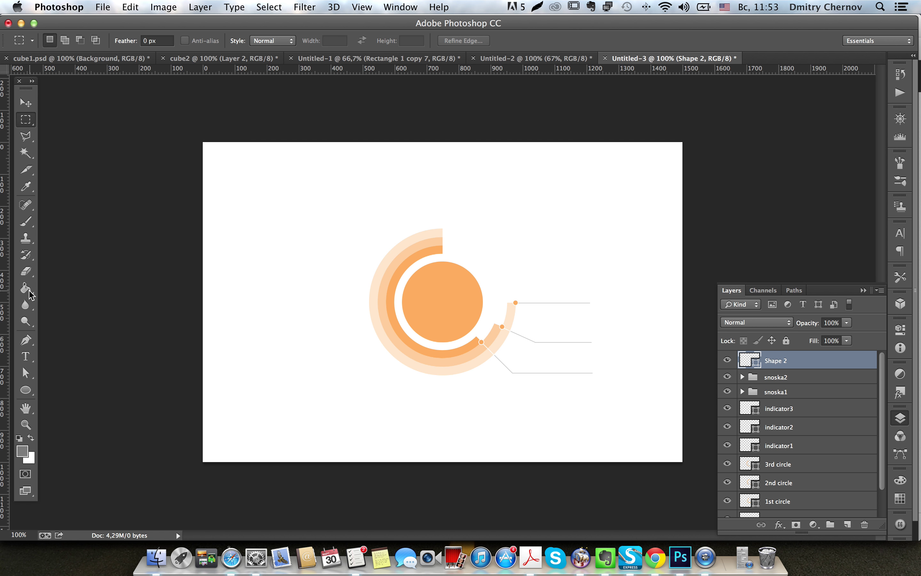
Step: Add a vertical guide at x 1211 px and pull the middle line's end to it
left_click_drag(4, 299, 589, 299)
scroll(617, 370, "up", 3)
scroll(616, 372, "up", 2)
left_click(27, 375)
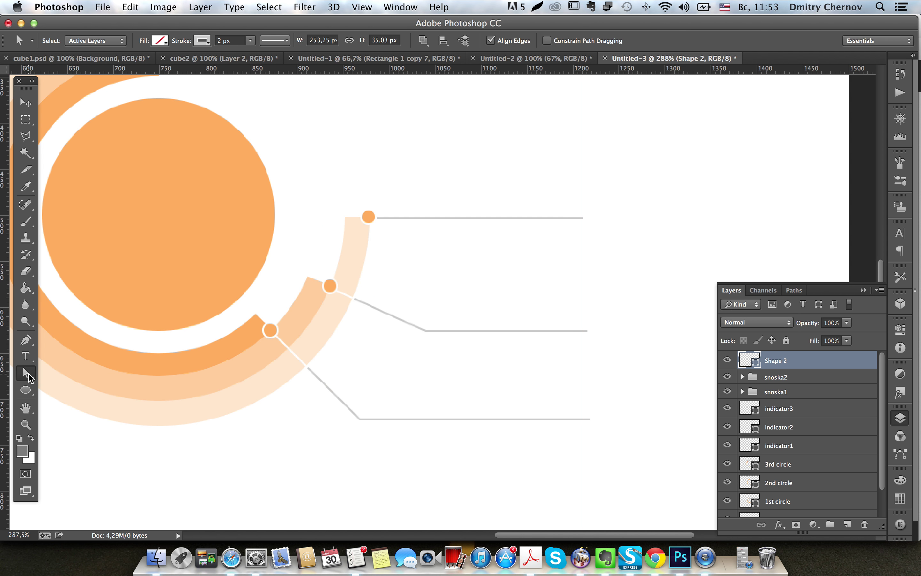
left_click_drag(32, 378, 73, 387)
left_click(104, 41)
left_click(104, 50)
left_click_drag(532, 187, 625, 453)
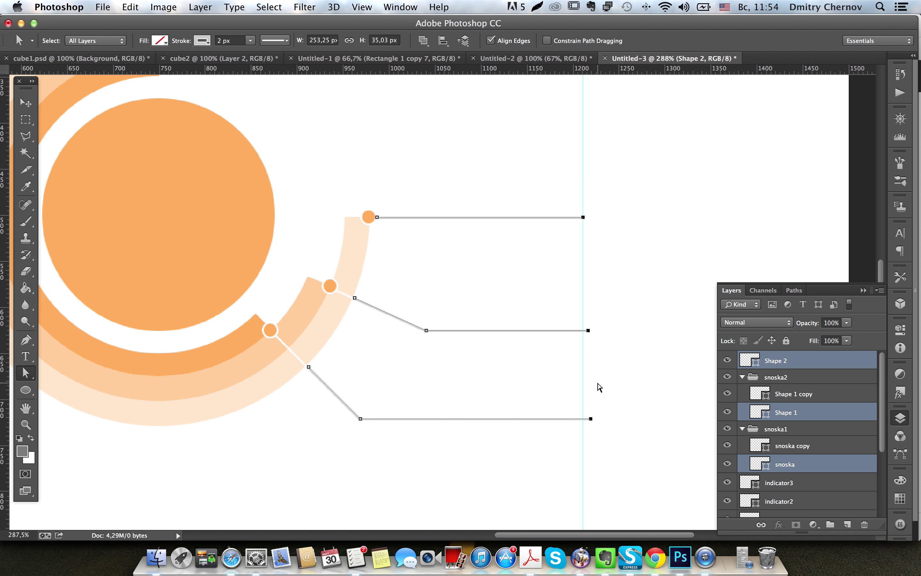
left_click(643, 391)
left_click_drag(628, 373, 582, 328)
key("Left")
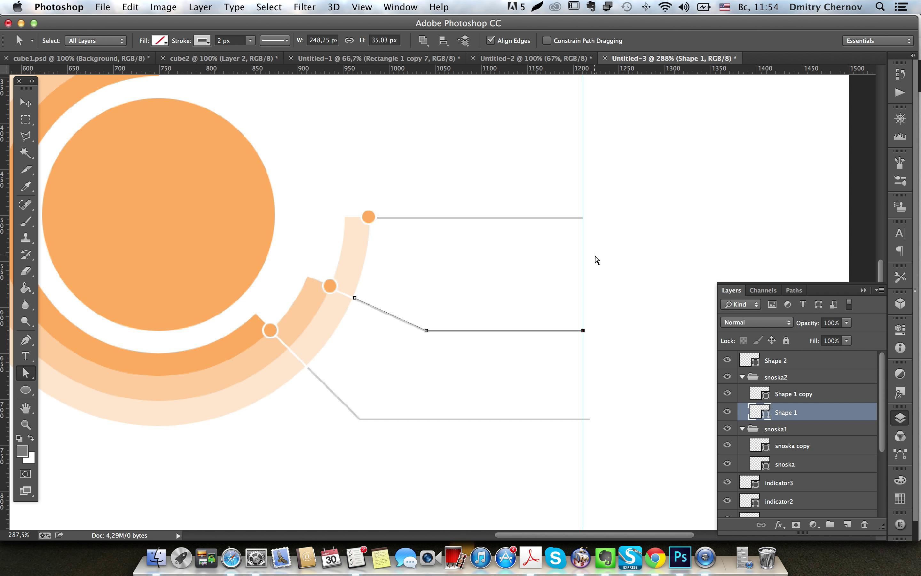
Step: Nudge the bottom callout line's end left to the guide, trimming it to 305.31 px
left_click(556, 418)
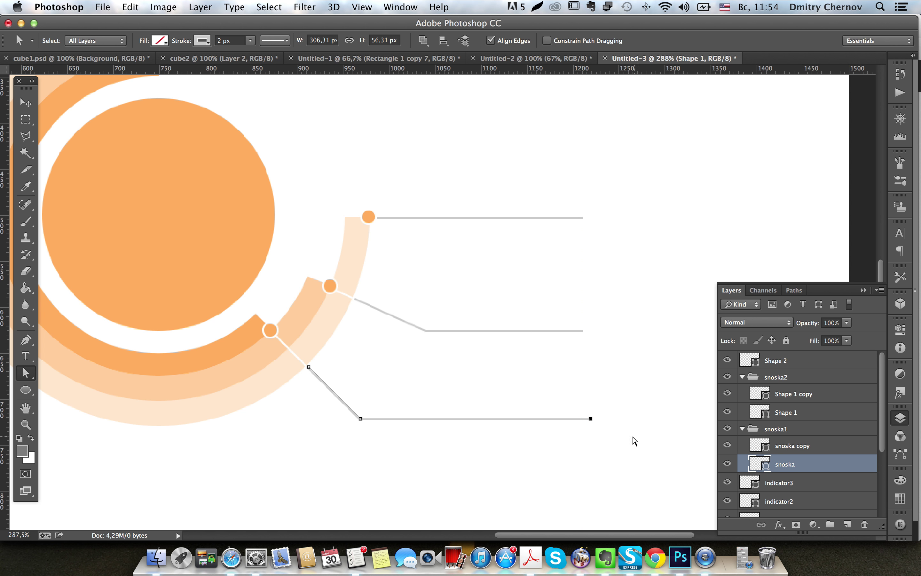
left_click(583, 331)
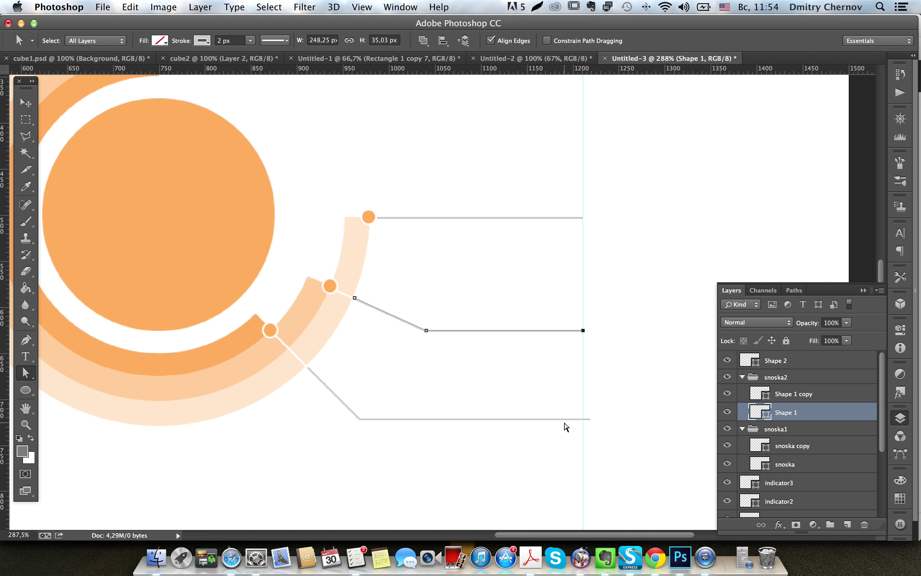
left_click(589, 419)
key("Left")
key("Left")
key("Left")
key("m")
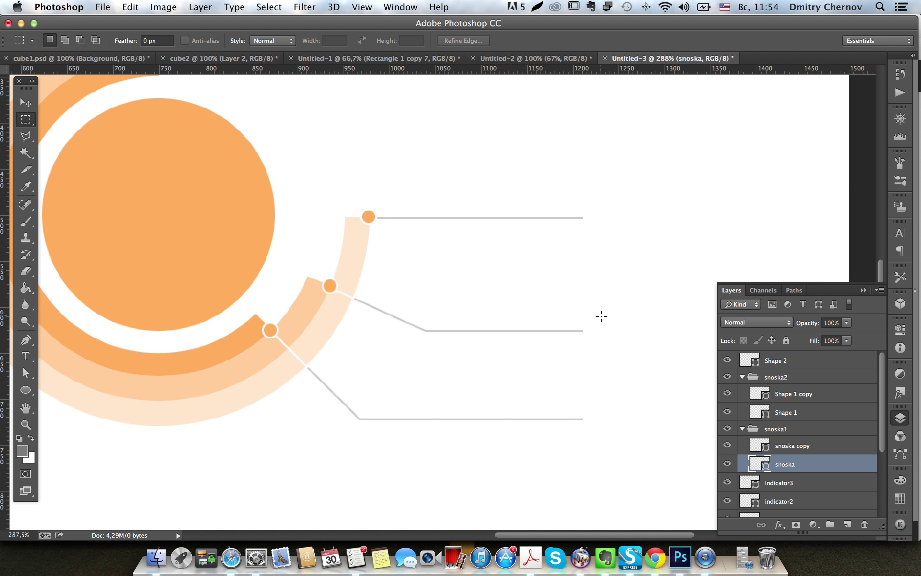
scroll(588, 305, "down", 3)
scroll(588, 305, "down", 2)
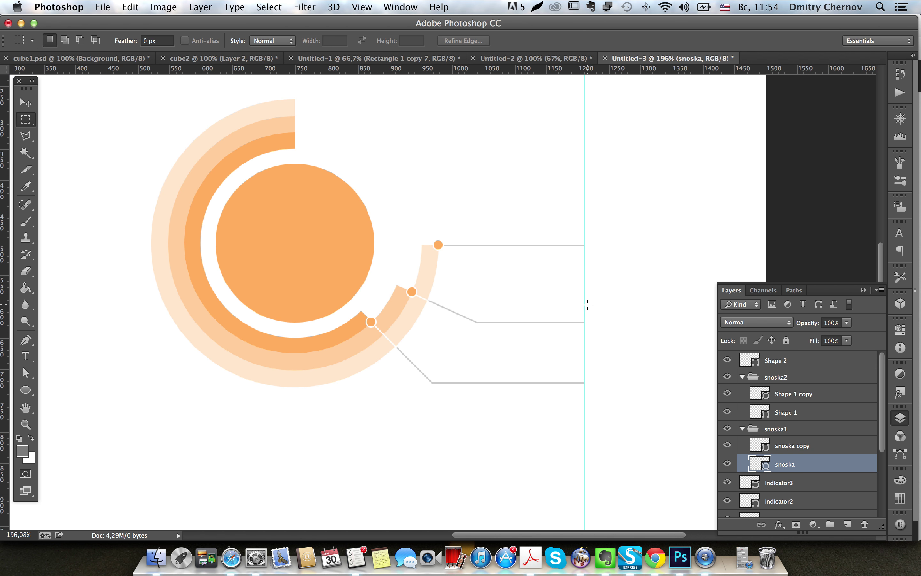
Step: Add a 'value 1' label in #616161 above the top callout line
scroll(587, 305, "left", 5)
scroll(587, 304, "right", 3)
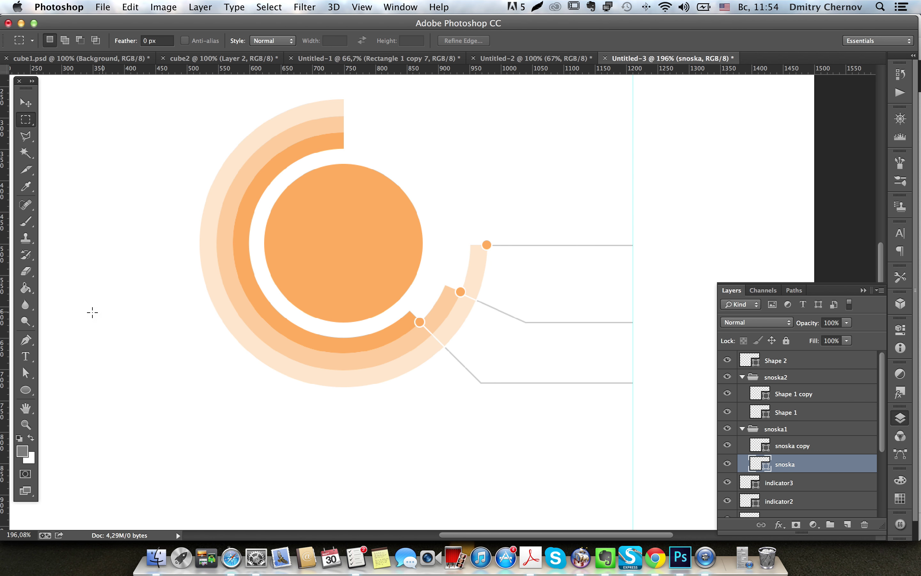
left_click(34, 356)
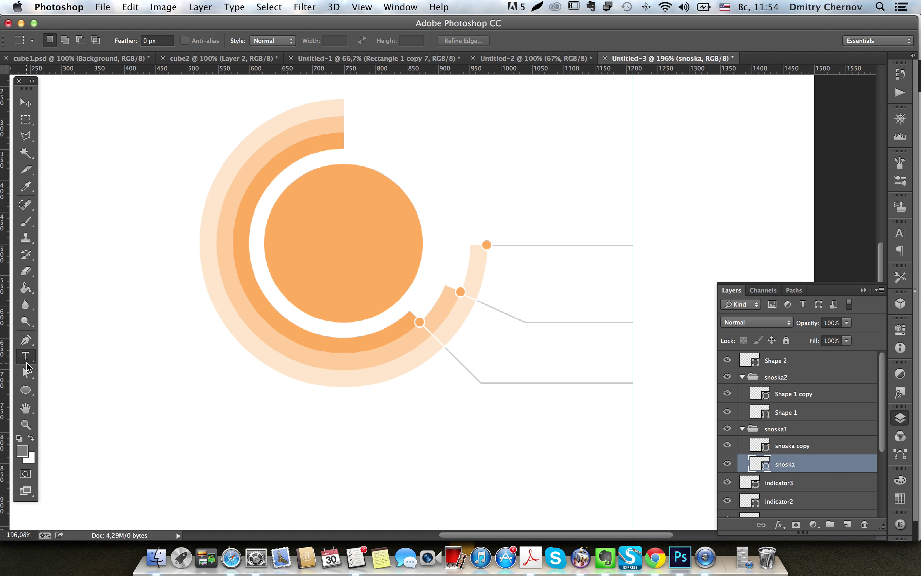
left_click(548, 234)
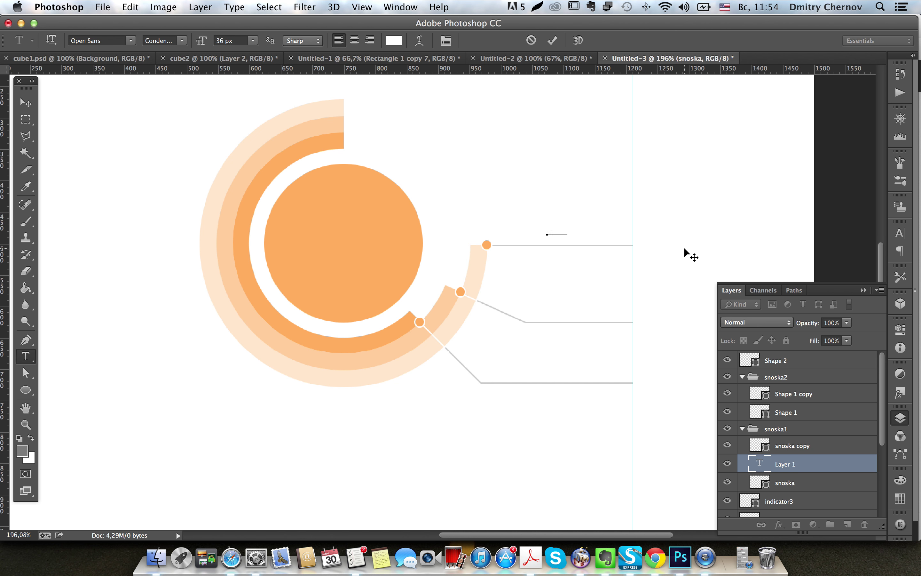
key("ctrl+a")
left_click(394, 40)
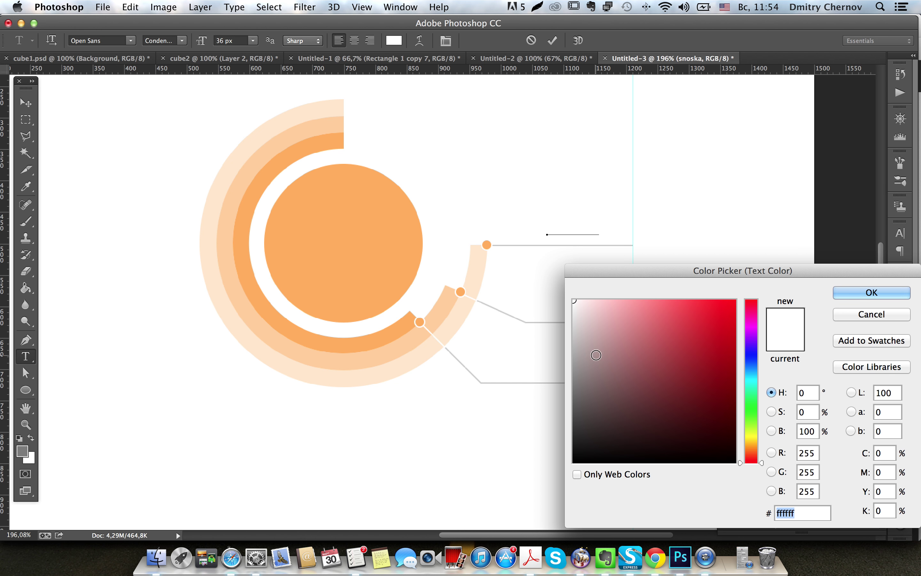
left_click_drag(609, 401, 569, 401)
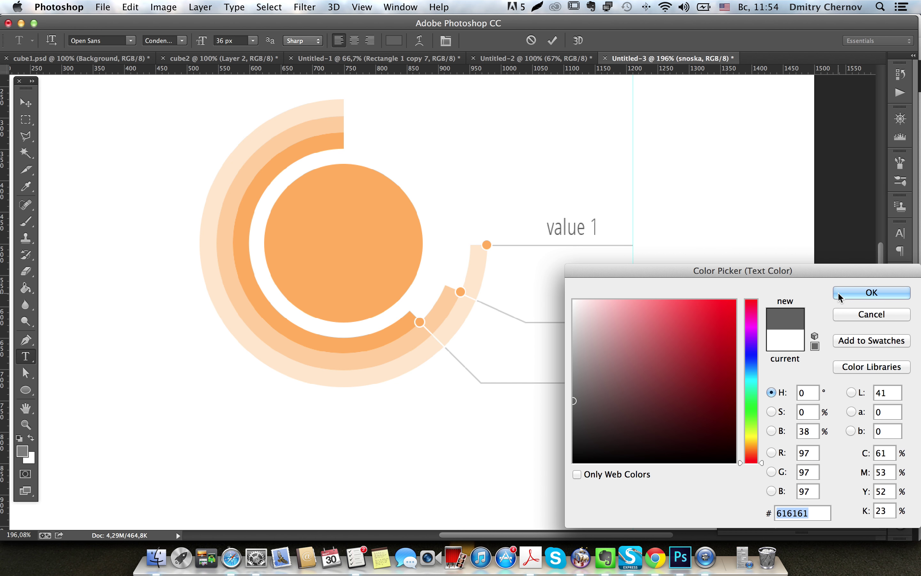
left_click(839, 292)
key("ctrl+Return")
Step: Set the label to Condensed Light, position it, and place a copy over the middle line
key("v")
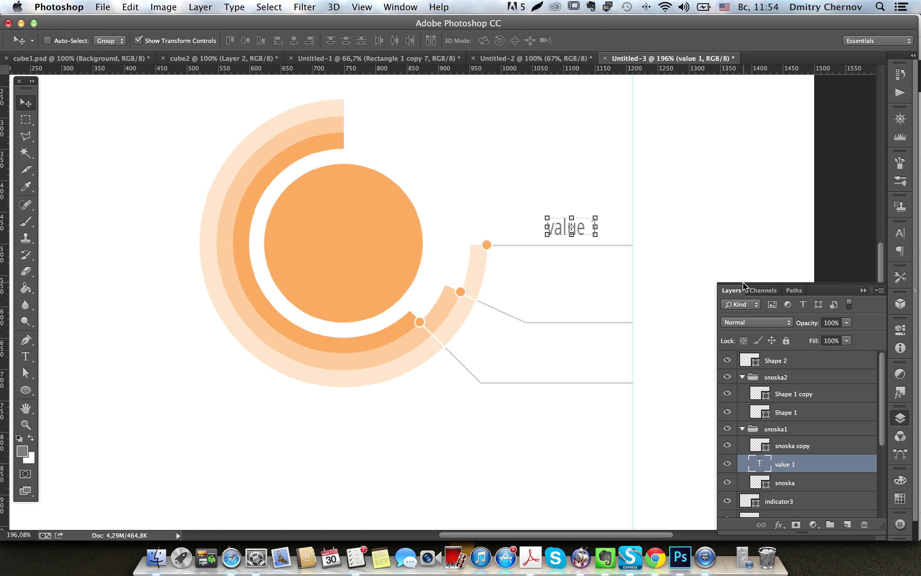
key("t")
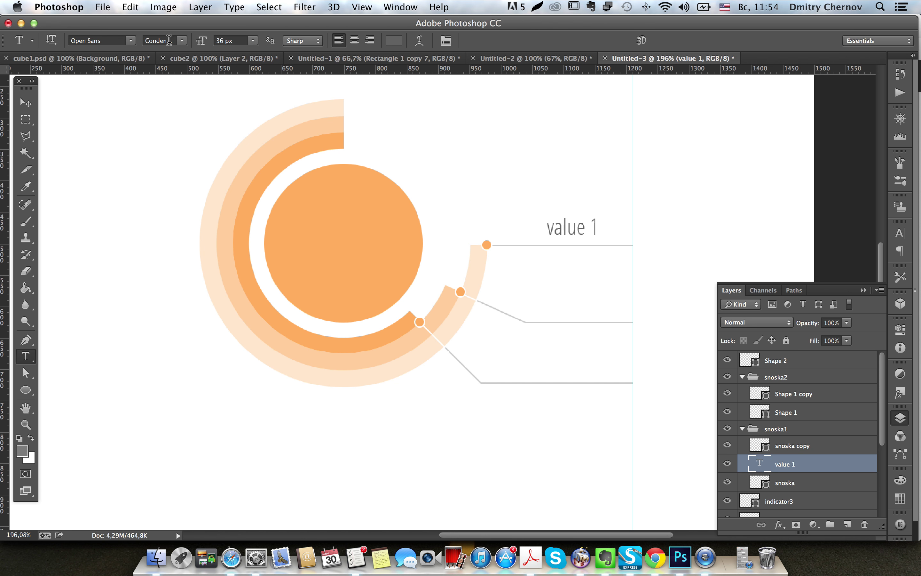
left_click(182, 40)
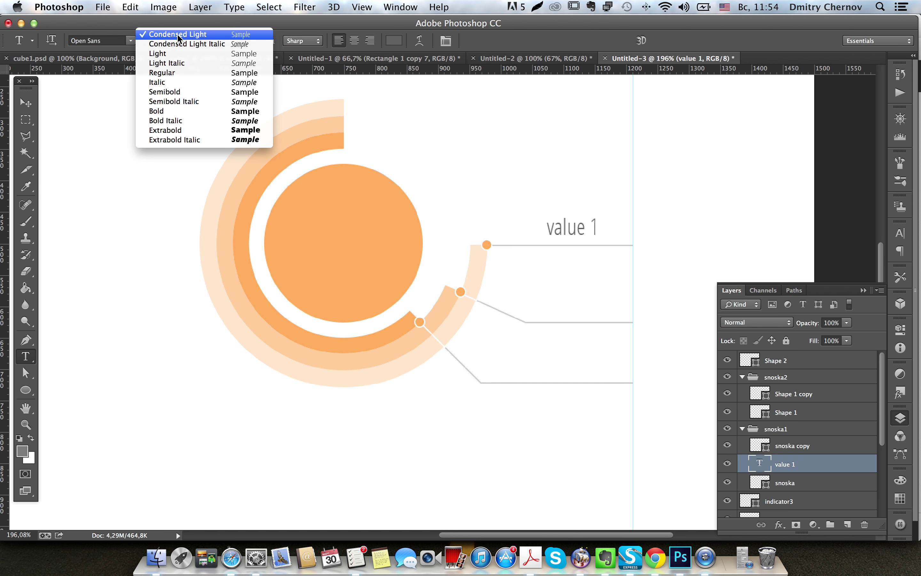
left_click(178, 35)
key("v")
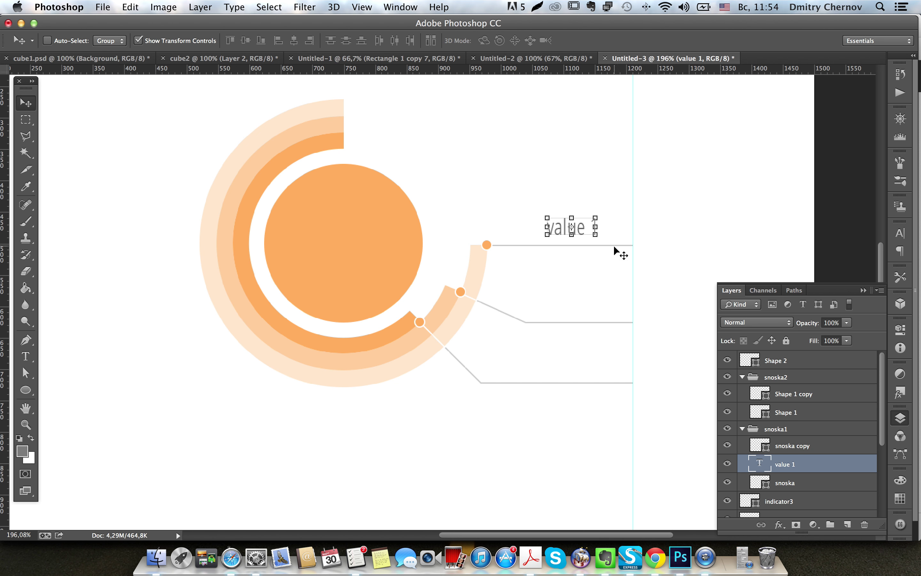
key("shift+Right")
key("shift+Right")
key("shift+Right")
key("shift+Right")
key("shift+Right")
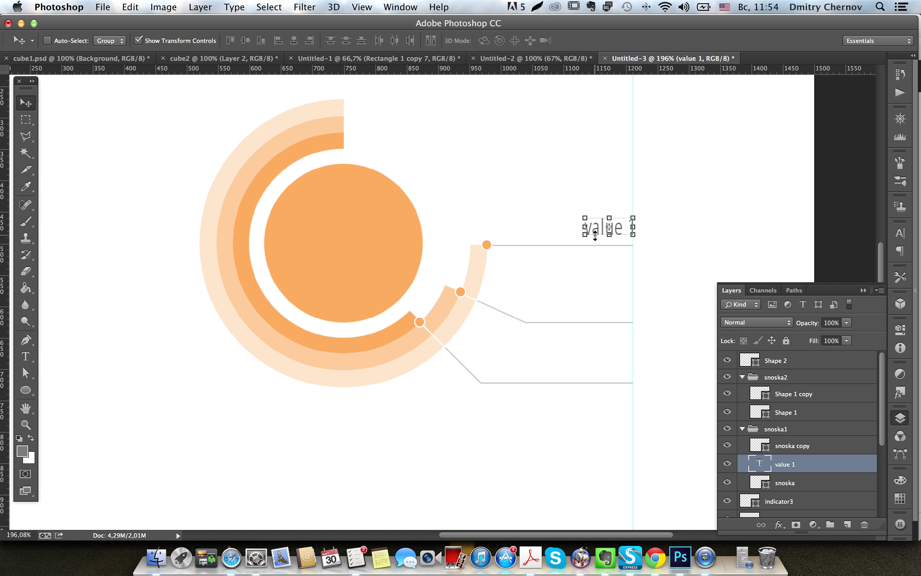
key("Down")
key("Down")
key("Down")
key("Left")
key("Left")
key("Left")
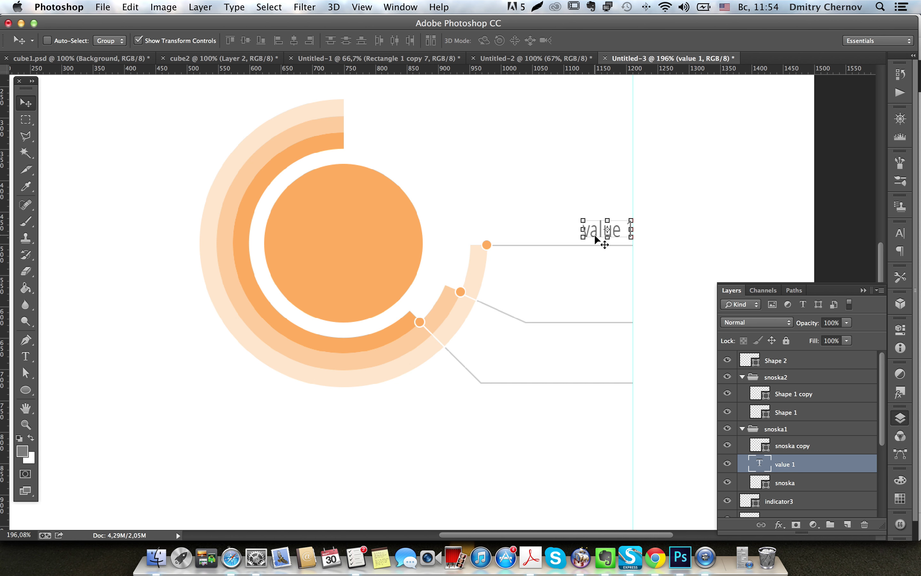
key("ctrl+j")
key("shift+Down")
key("shift+Down")
key("shift+Down")
key("shift+Down")
key("shift+Down")
key("shift+Down")
key("shift+Down")
key("shift+Down")
key("Down")
key("Down")
key("Down")
key("Down")
key("Down")
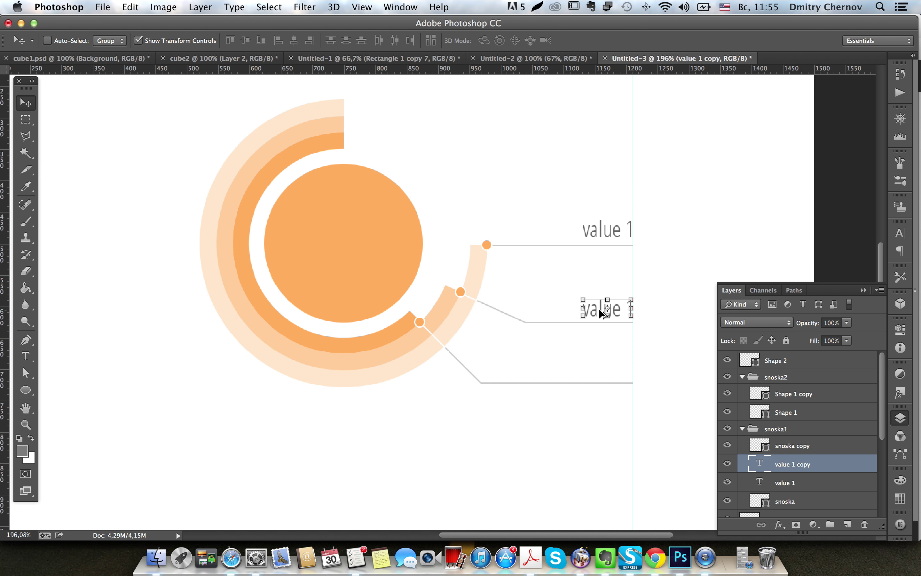
Step: Copy a label above the bottom callout line and change it to 'value 3'
left_click_drag(600, 310, 595, 371)
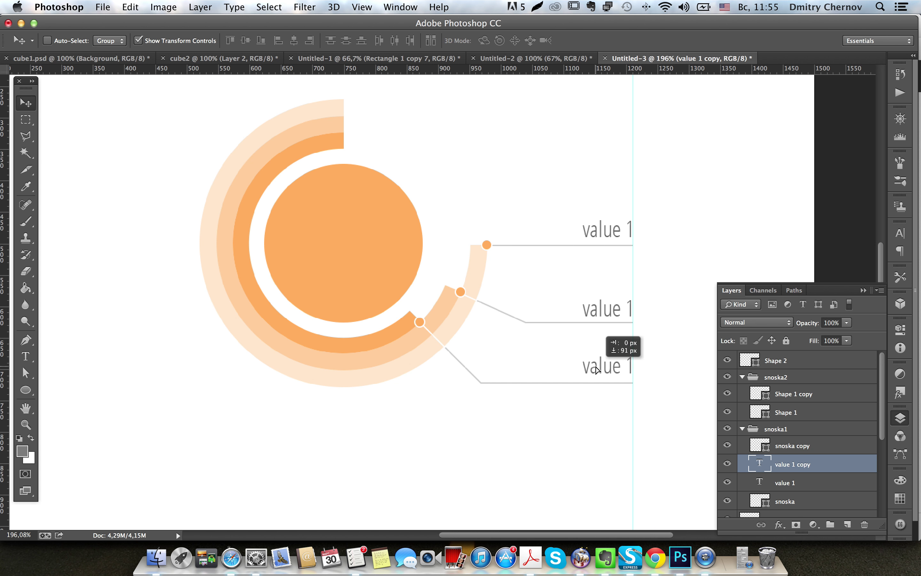
left_click_drag(597, 370, 596, 364)
key("Down")
key("Down")
key("Down")
key("Down")
key("Down")
key("Down")
key("Up")
key("Up")
key("Up")
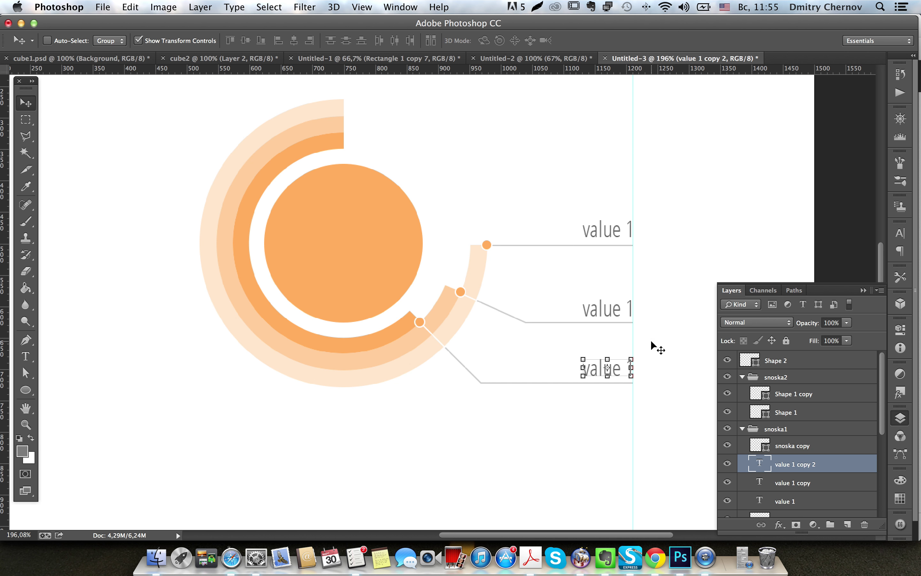
key("t")
left_click(630, 362)
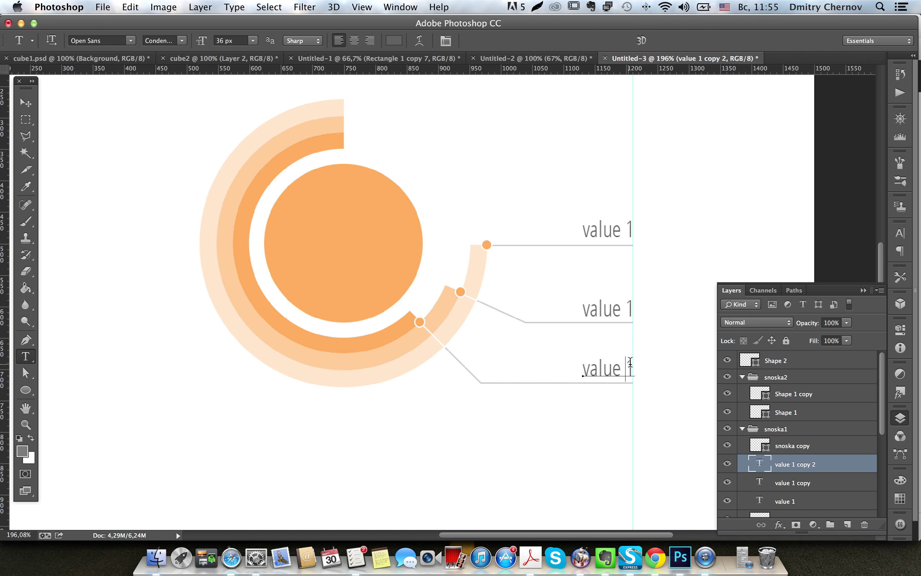
key("shift+Right")
type("3")
key("ctrl+Return")
Step: Raise the middle label slightly and change it to 'value 2'
key("v")
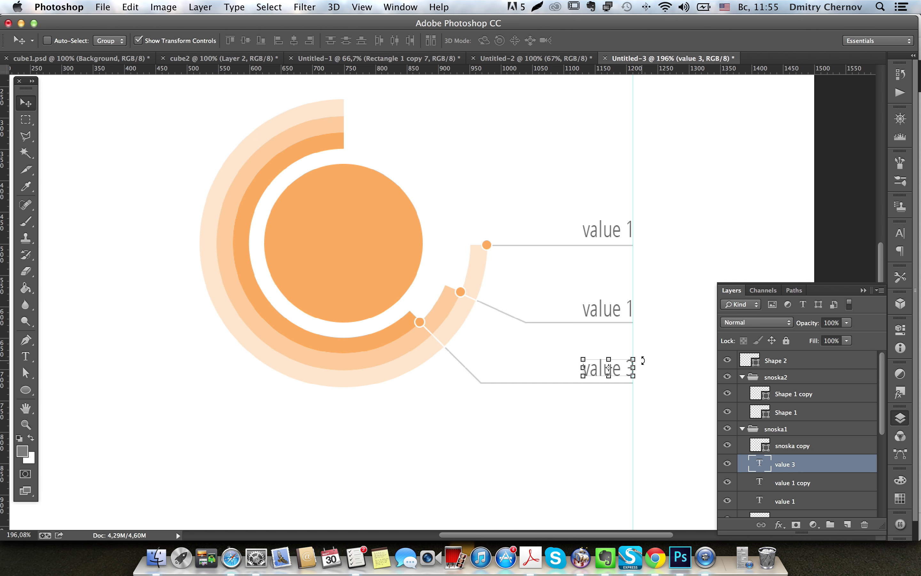
right_click(608, 315)
key("Up")
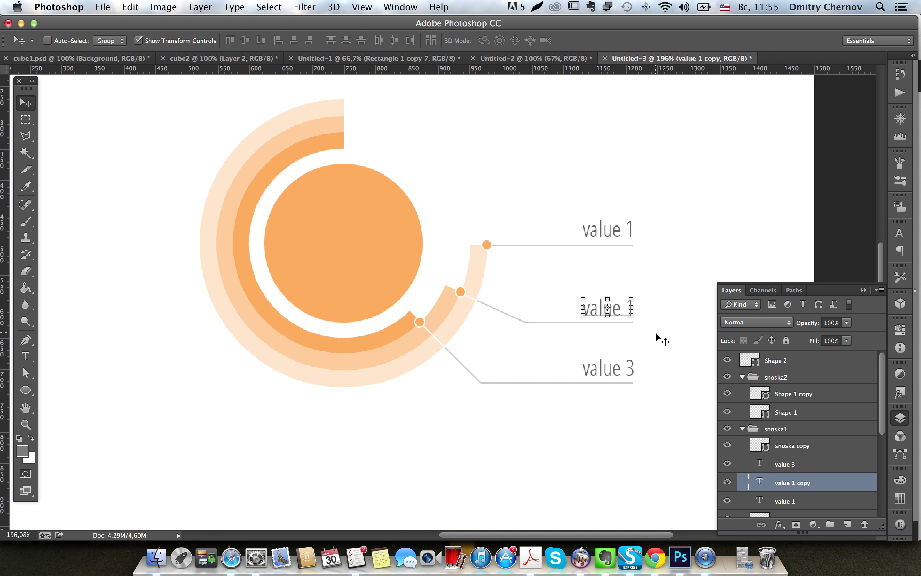
key("t")
left_click(634, 308)
left_click_drag(625, 308, 635, 306)
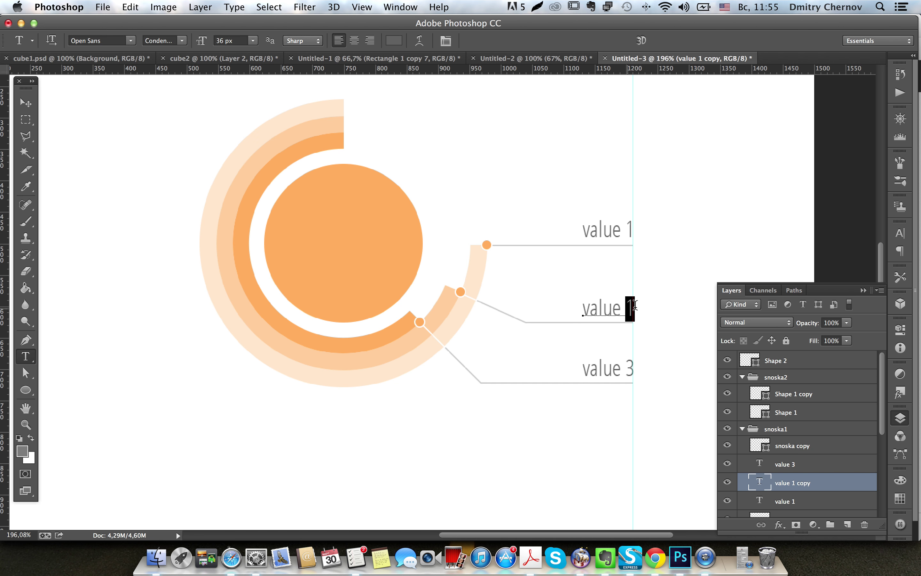
type("2")
key("super+Return")
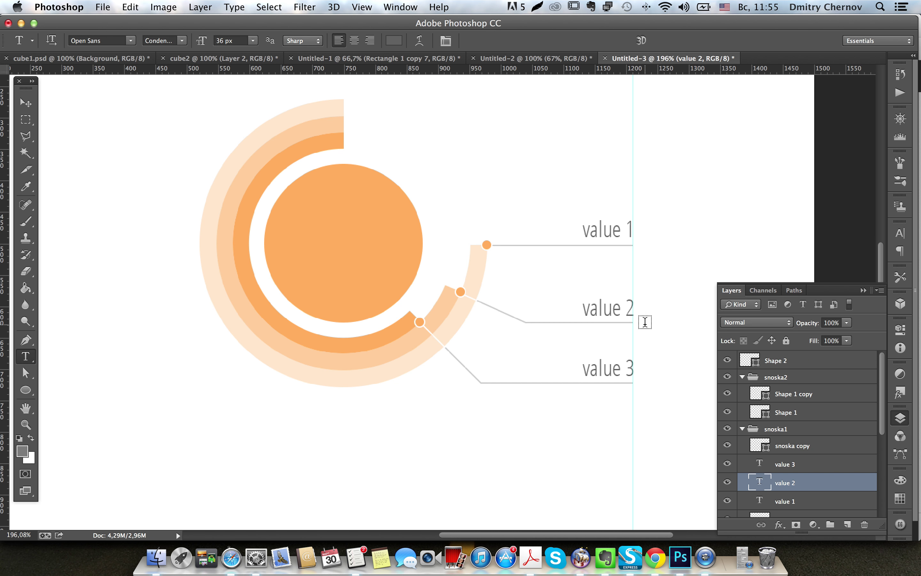
Step: Select all three value labels and nudge them left to end flush at the guide
key("v")
right_click(608, 370)
left_click(609, 375, "shift")
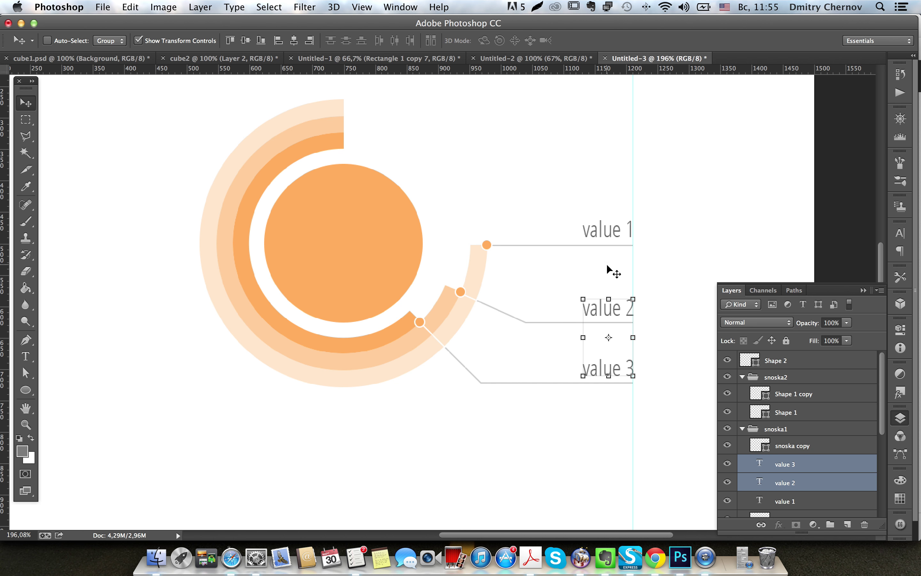
right_click(606, 230)
left_click(611, 236, "shift")
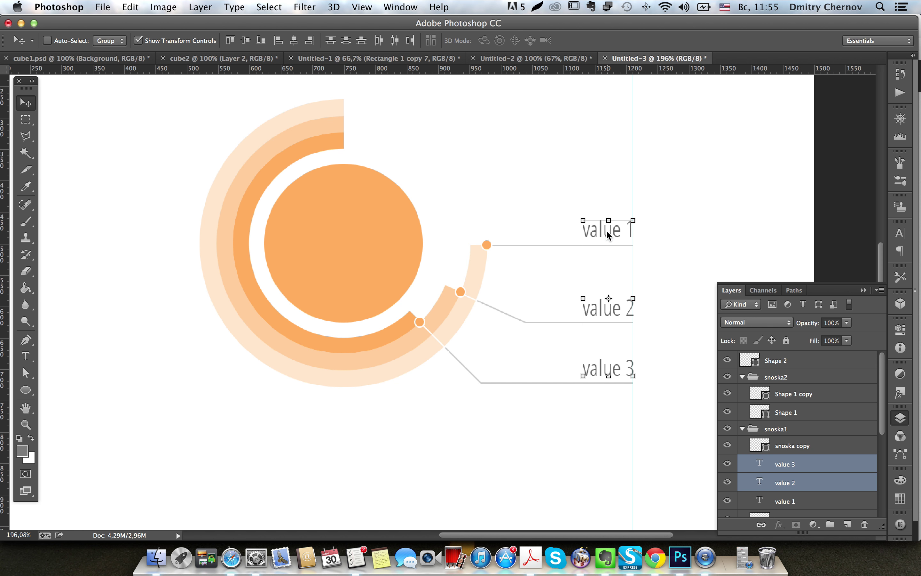
key("Left")
key("Left")
key("Left")
key("Left")
key("m")
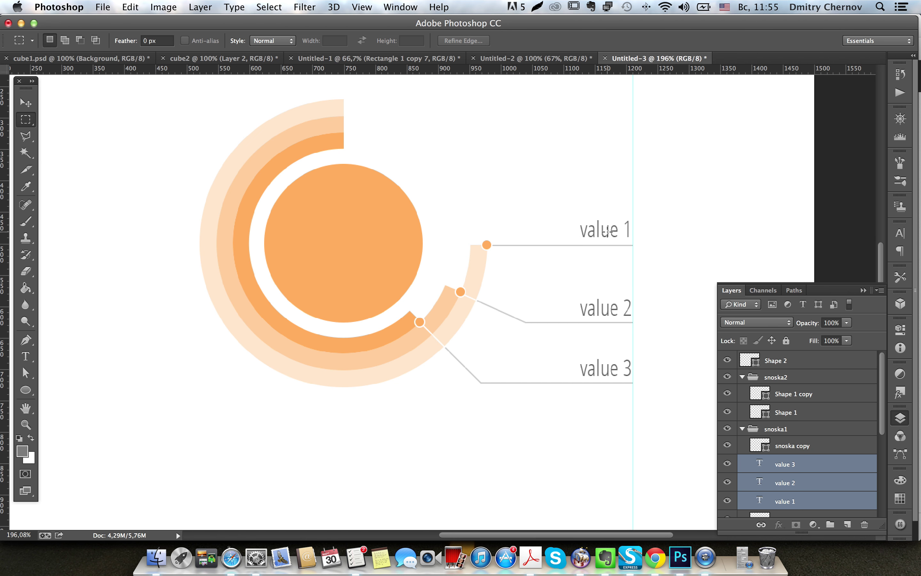
key("super+1")
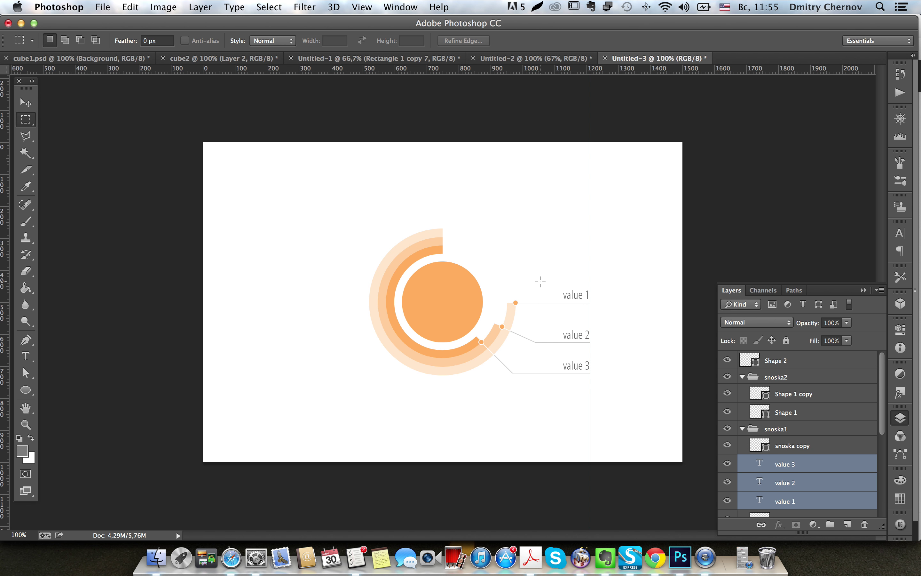
left_click(32, 355)
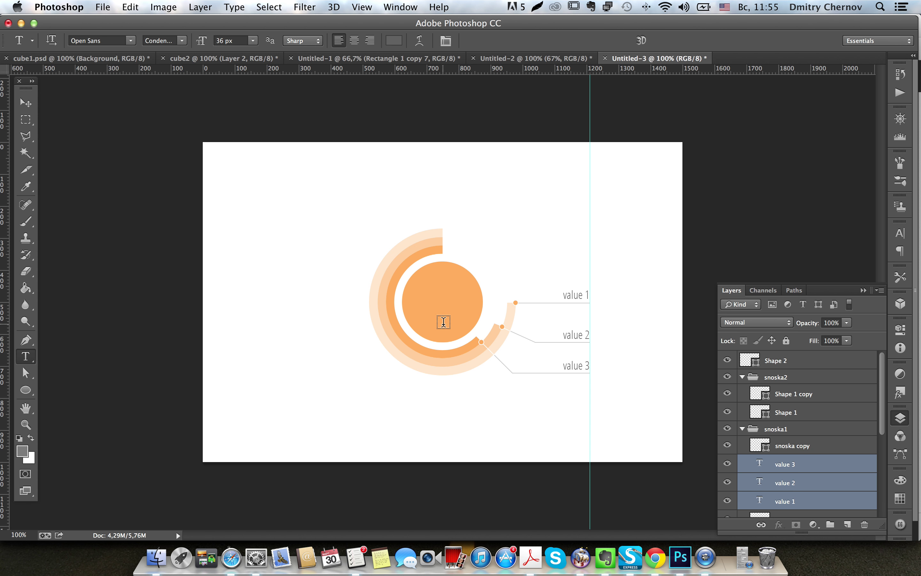
Step: Type '75%' and move and scale it up inside the orange centre circle
left_click(382, 407)
type("75%")
key("ctrl+Return")
key("v")
left_click_drag(462, 413, 475, 324)
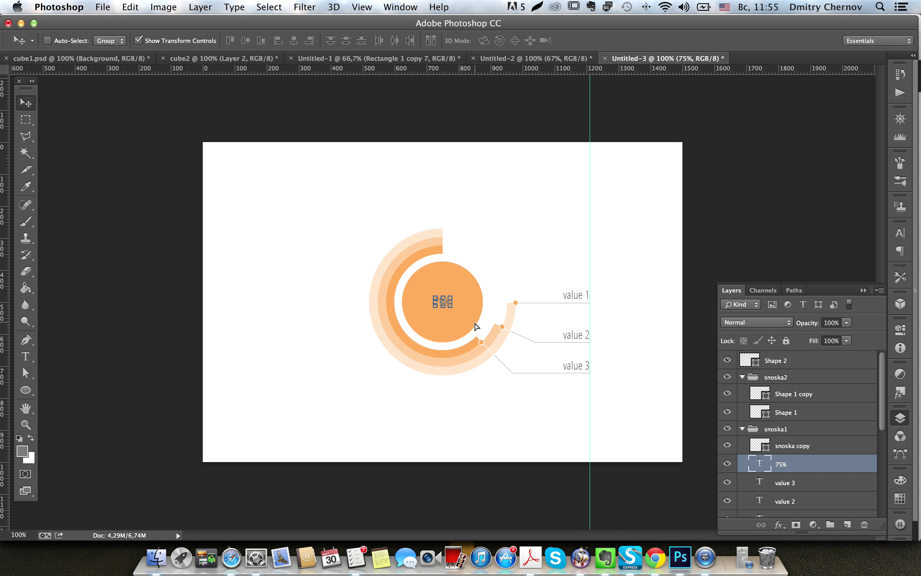
left_click_drag(452, 296, 466, 282)
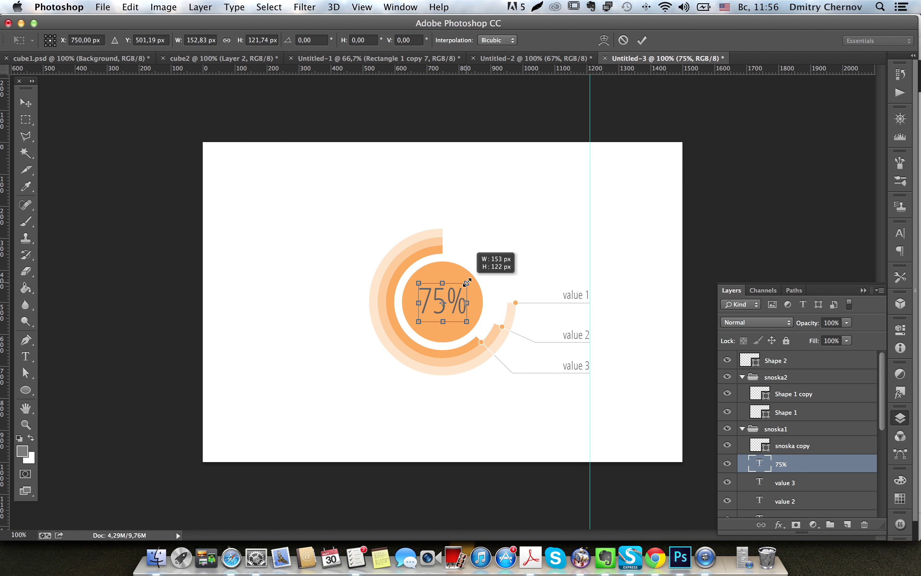
left_click_drag(466, 282, 468, 284)
key("Return")
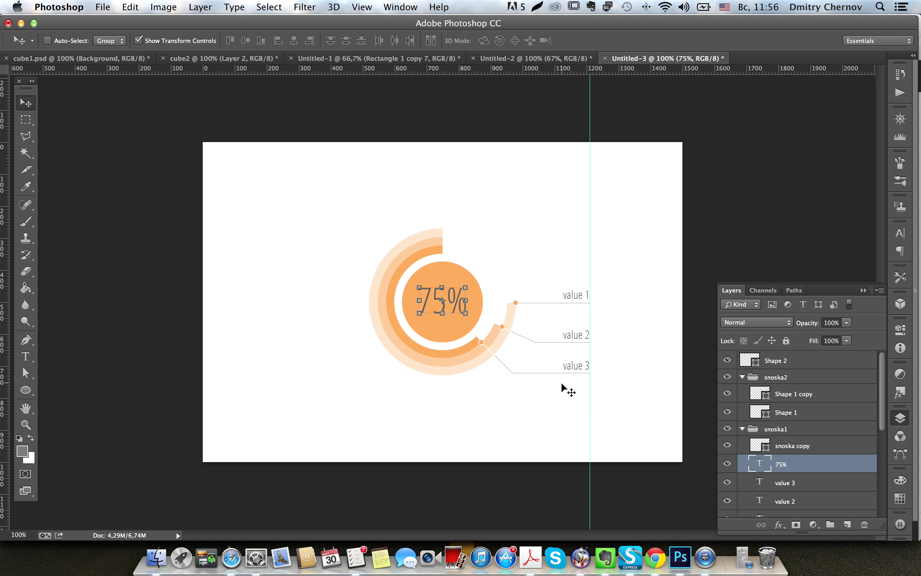
Step: Make the 75% text white and centre it horizontally on the main circle
key("t")
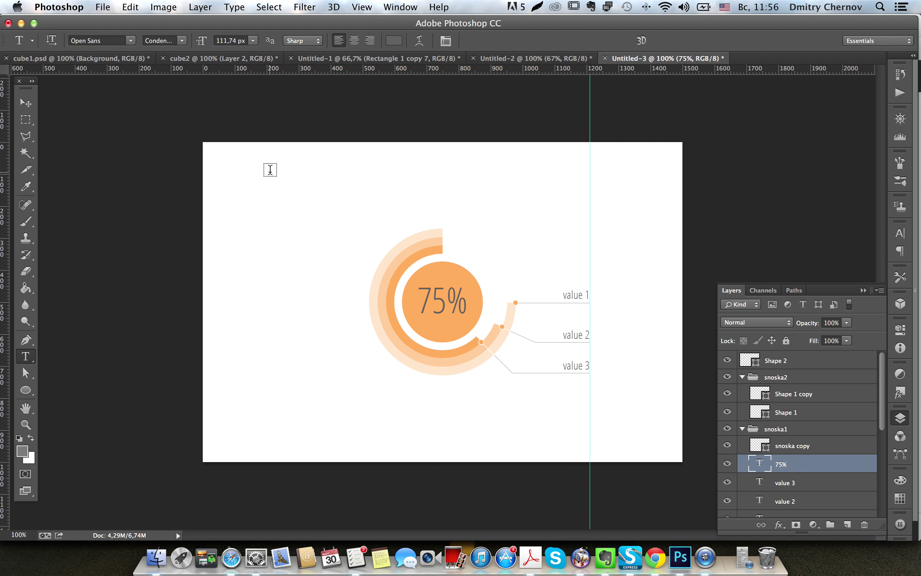
left_click(394, 41)
left_click(524, 255)
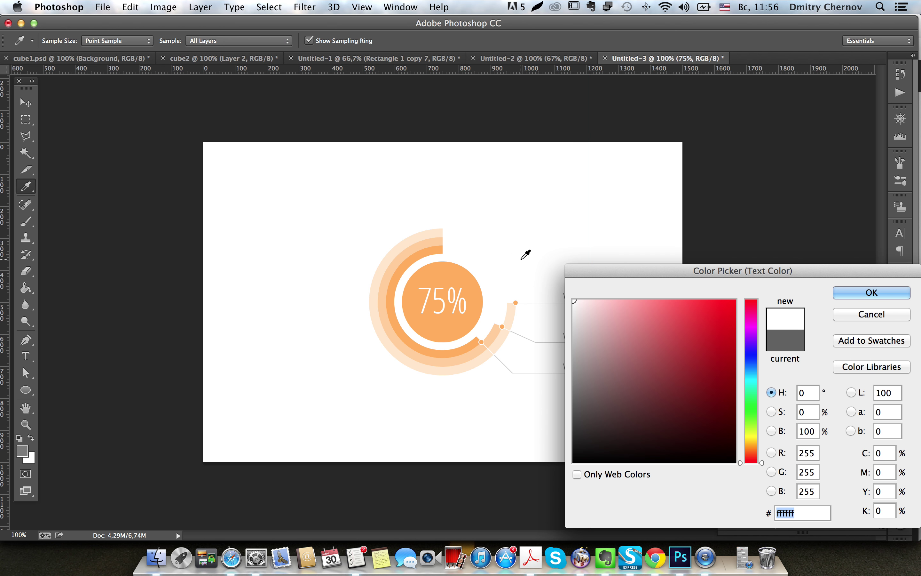
left_click(872, 292)
scroll(769, 450, "down", 3)
scroll(768, 449, "down", 4)
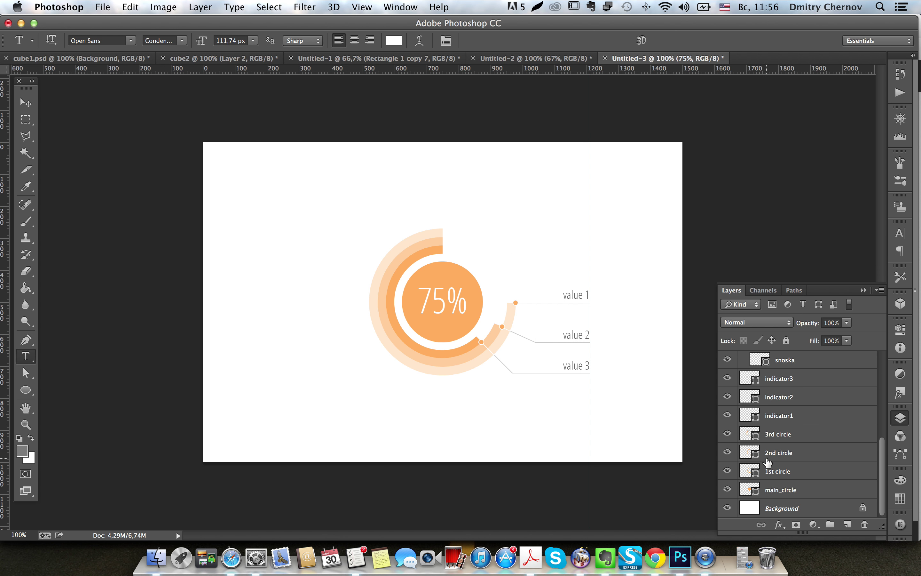
left_click(750, 489, "super")
key("v")
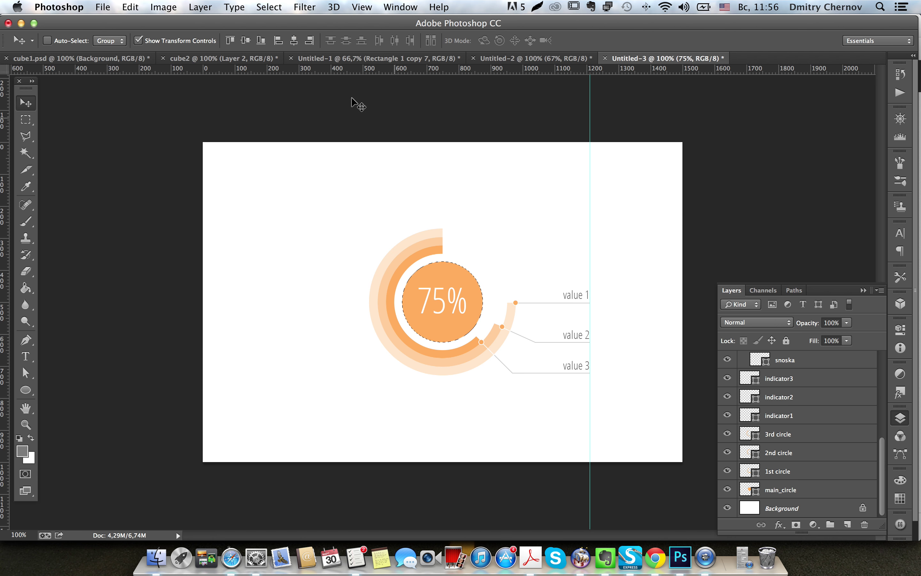
left_click(294, 40)
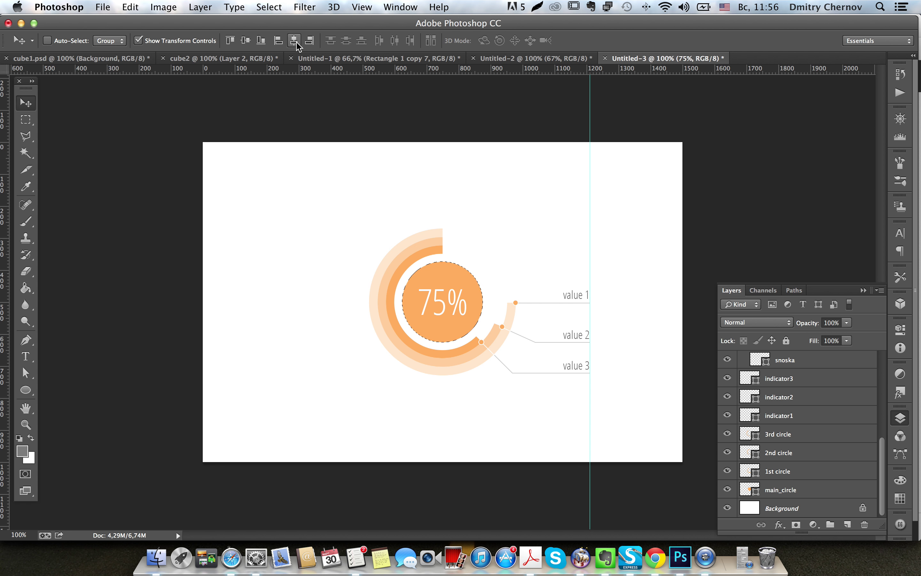
key("super+d")
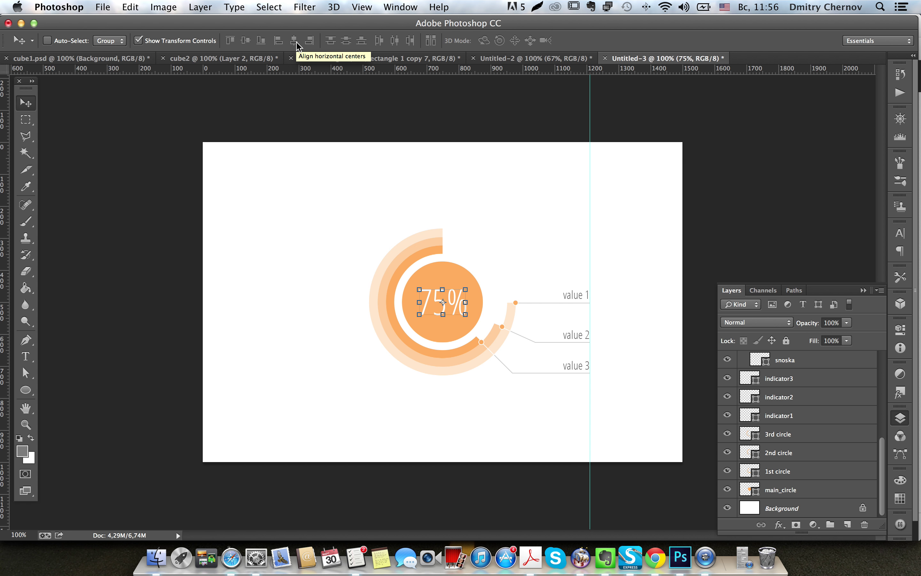
key("m")
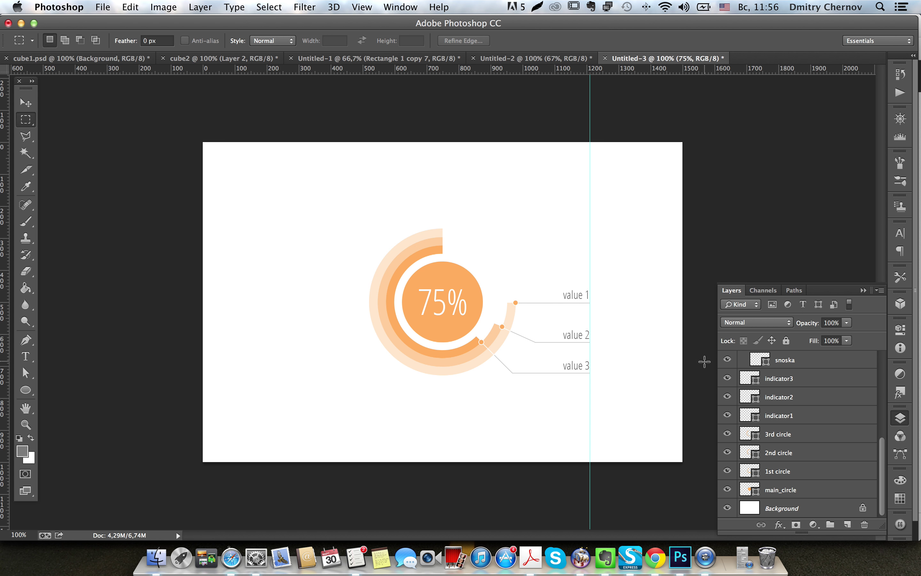
Step: Collapse snoska1 and snoska2, then group the Shape 2 layer as 'snoska3'
left_click(742, 428)
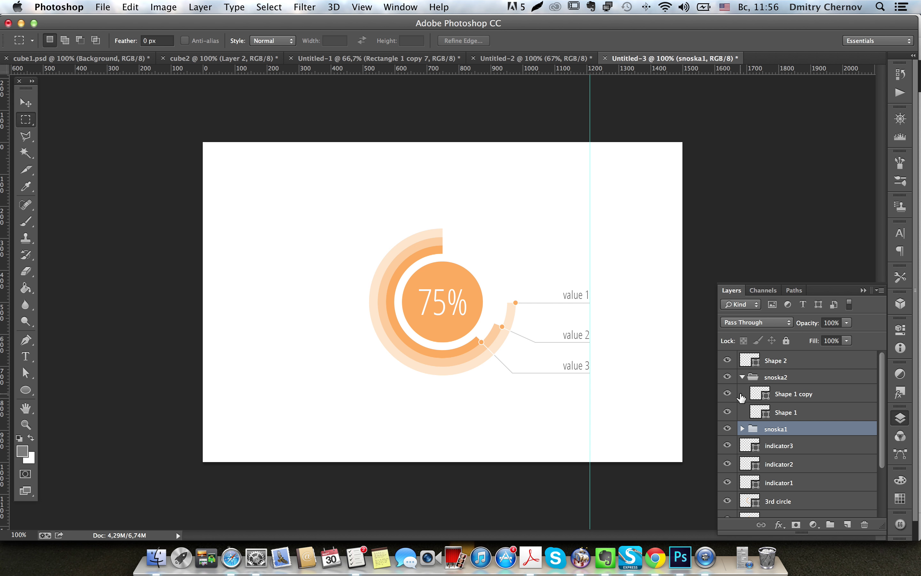
left_click(742, 377)
left_click(783, 363)
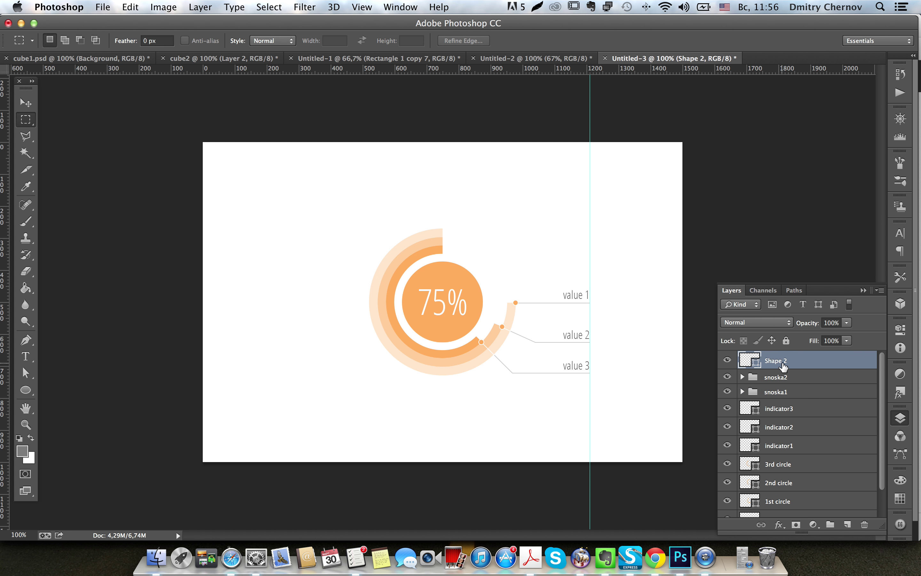
key("ctrl+g")
double_click(776, 358)
type("sno")
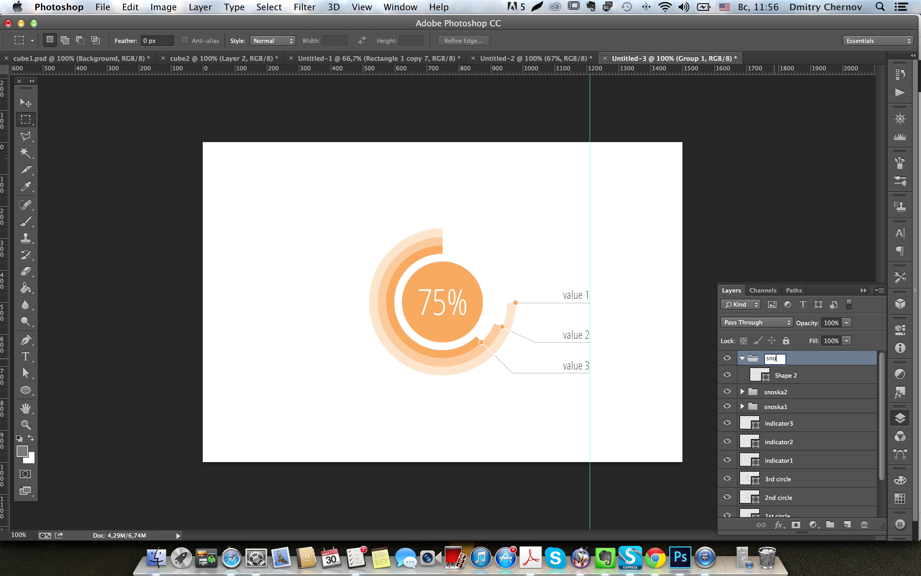
type("ska3")
key("Return")
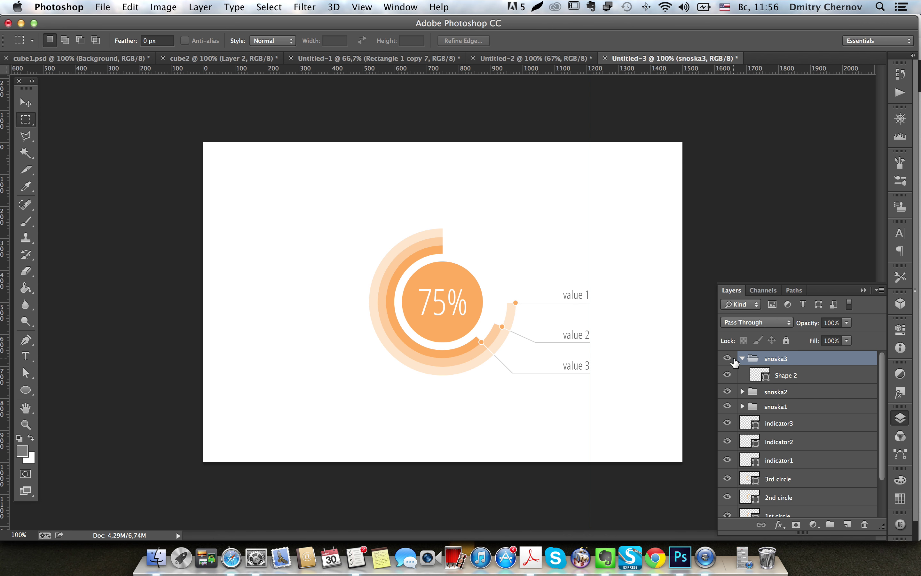
Step: Collapse the snoska3 group and select the indicator3 layer
left_click(742, 358)
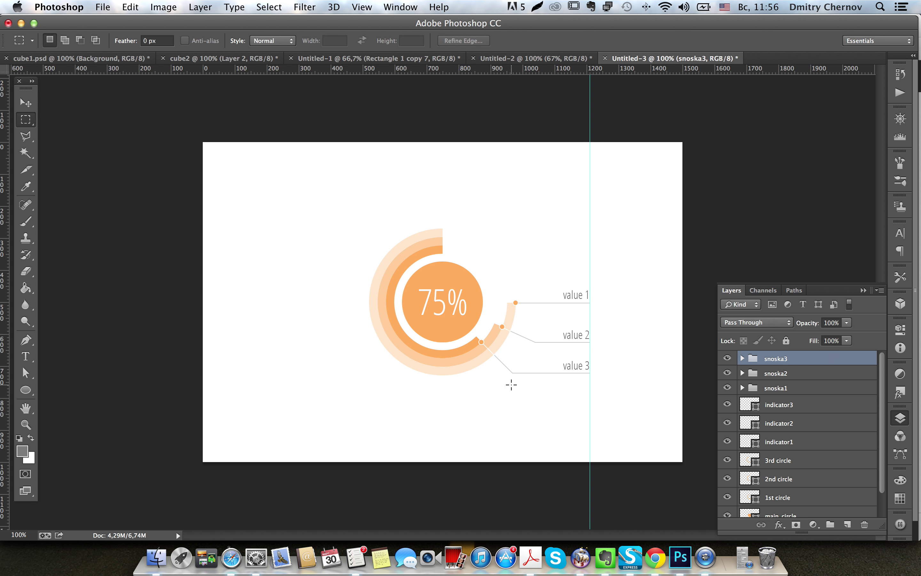
scroll(812, 418, "down", 2)
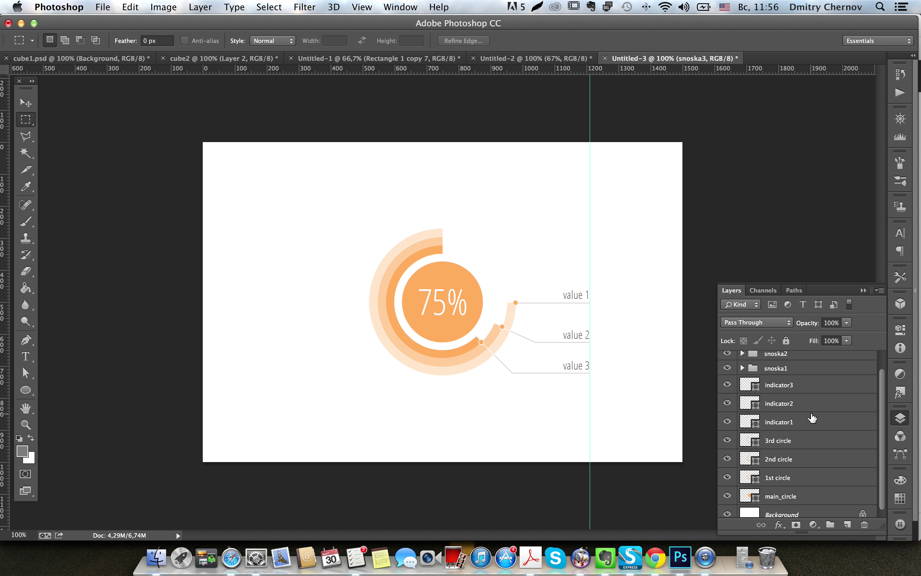
left_click(795, 387)
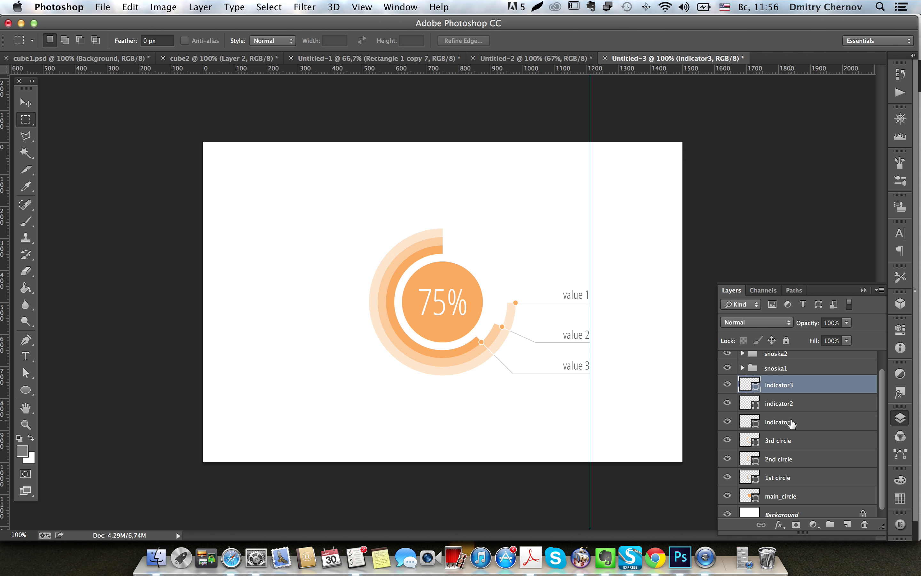
left_click(825, 402)
Step: Switch to the Ellipse tool and turn off its default shape stroke
double_click(821, 389)
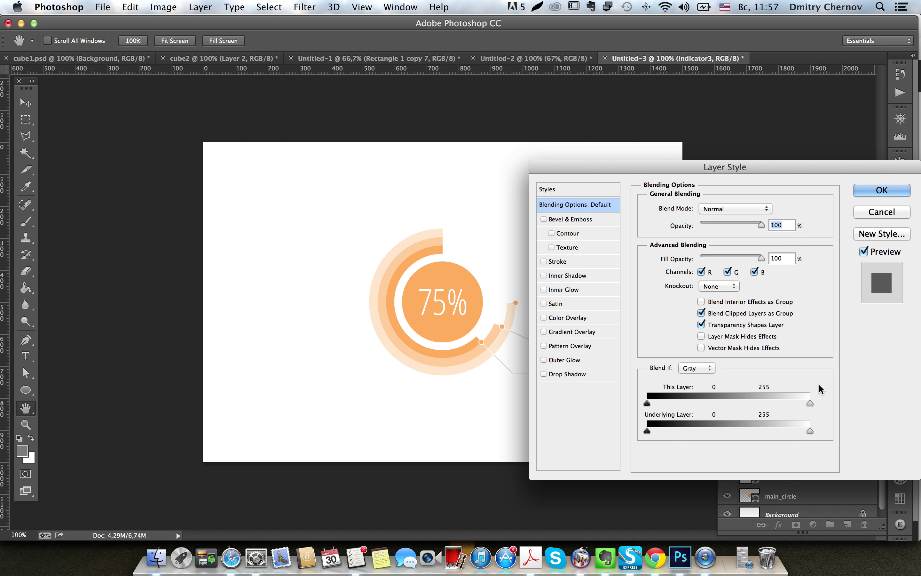
left_click(892, 211)
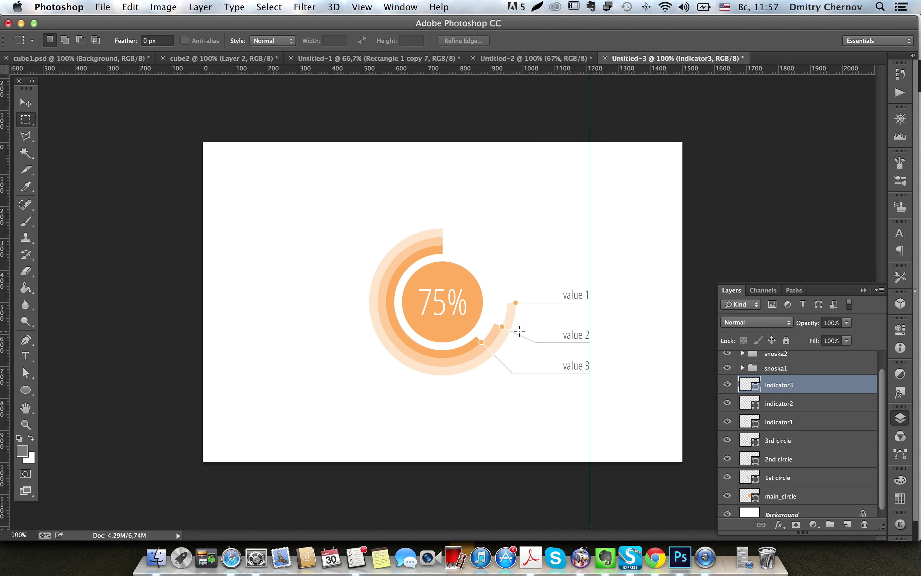
key("u")
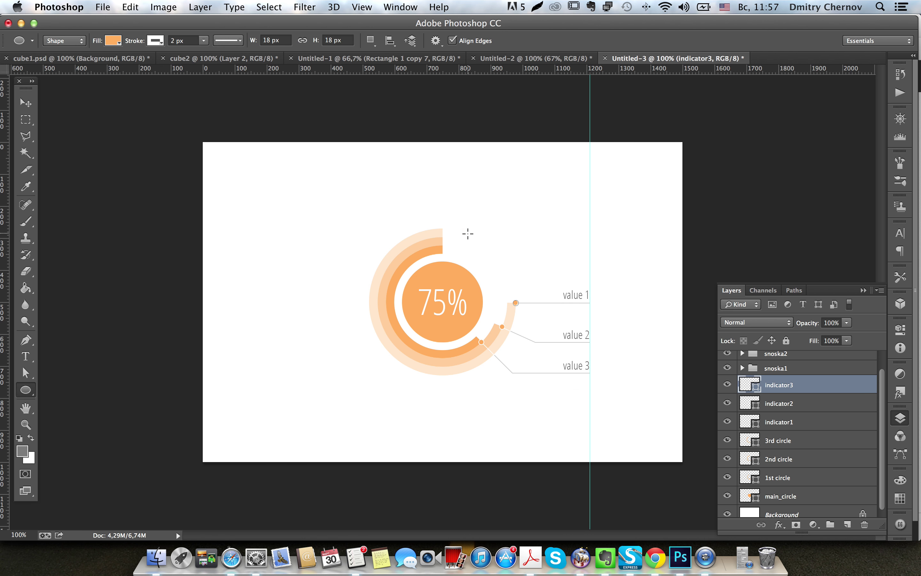
left_click(162, 43)
left_click(101, 66)
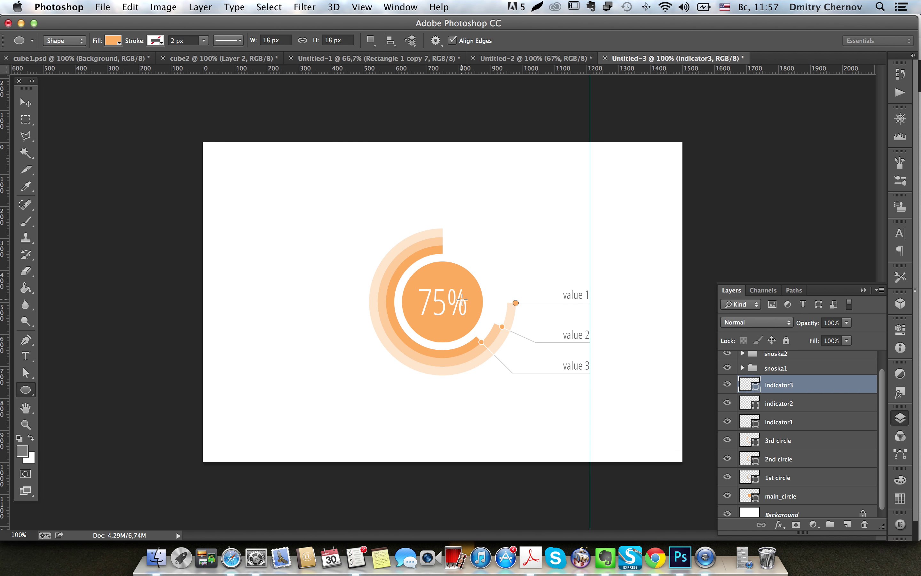
Step: Add a 2 px white Stroke, positioned Inside, to the indicator3 layer style
double_click(857, 386)
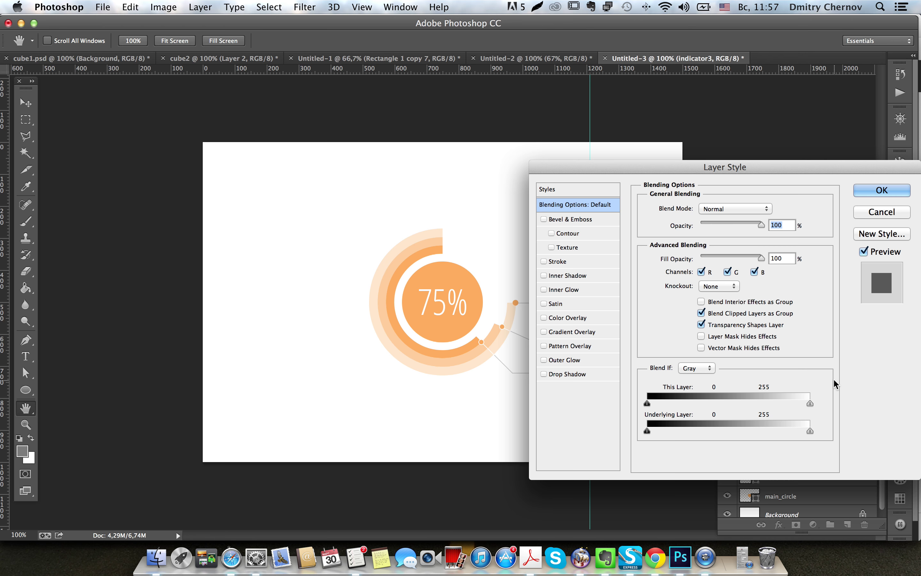
left_click(544, 262)
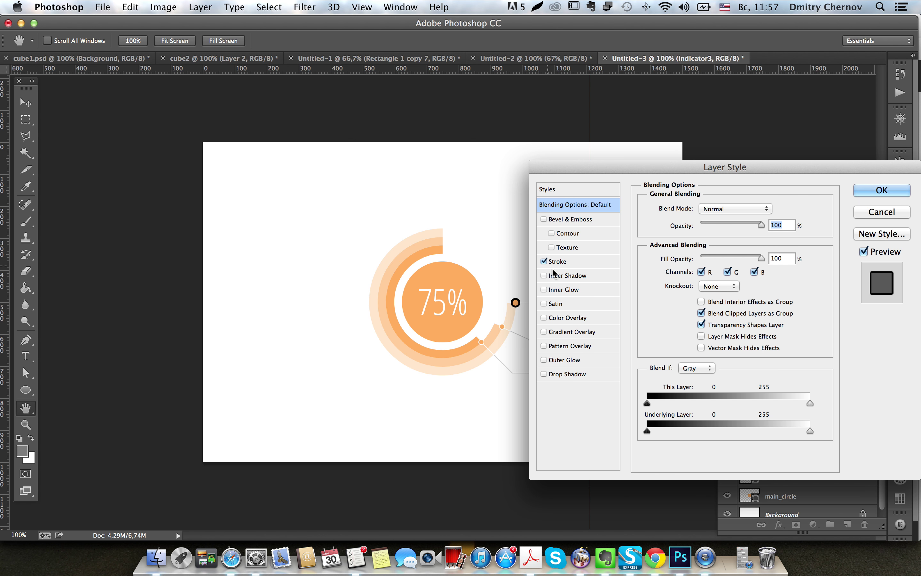
left_click_drag(648, 172, 669, 171)
left_click(609, 260)
type("2")
left_click(695, 299)
mouse_move(691, 303)
left_mouse_down()
mouse_move(670, 351)
mouse_move(574, 299)
left_mouse_up()
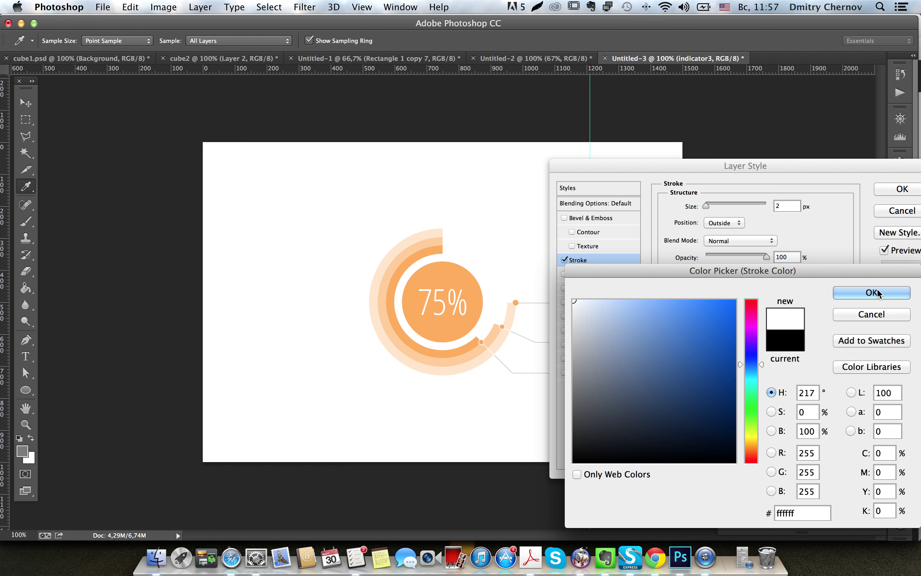
left_click(879, 293)
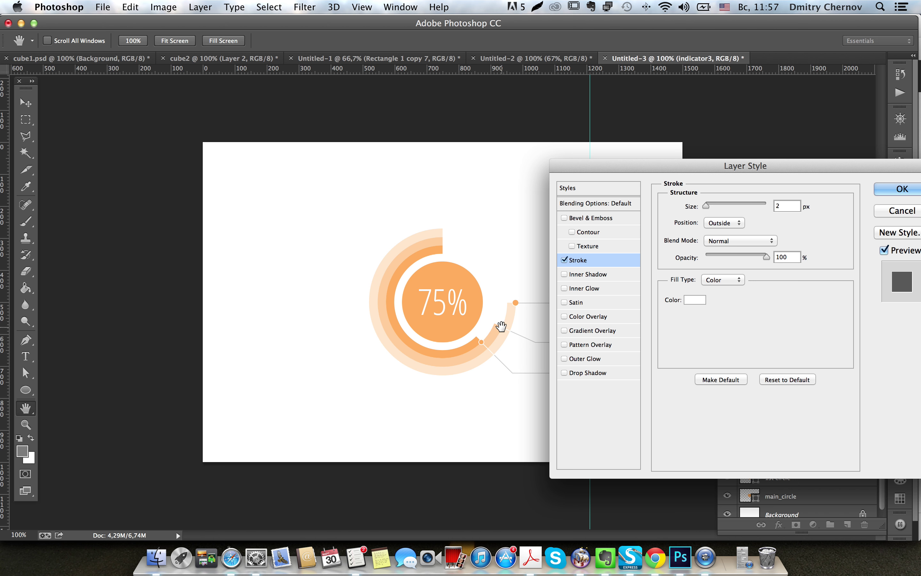
left_click(717, 225)
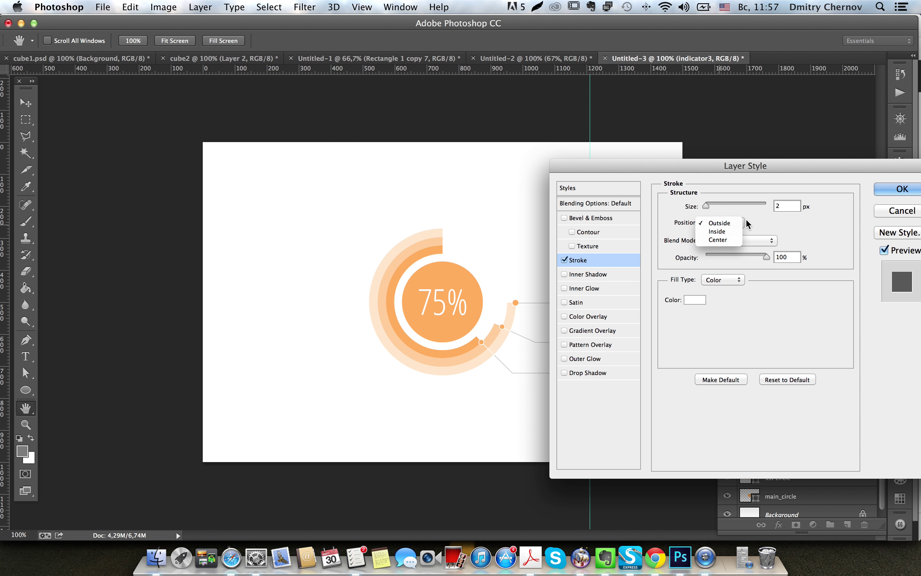
left_click(725, 229)
left_click(901, 188)
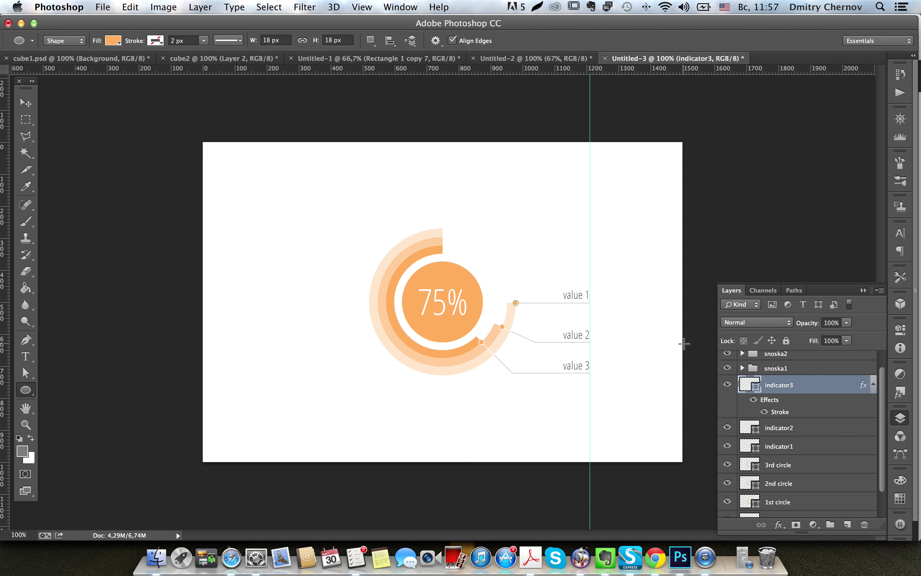
Step: Remove the shape outline colour from the indicator2 and indicator1 dots
left_click(819, 428)
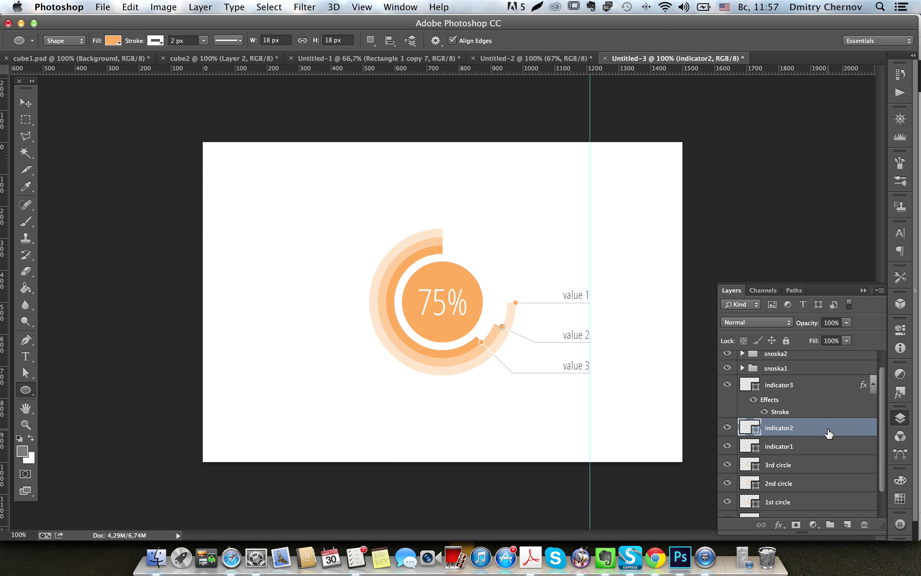
left_click(160, 41)
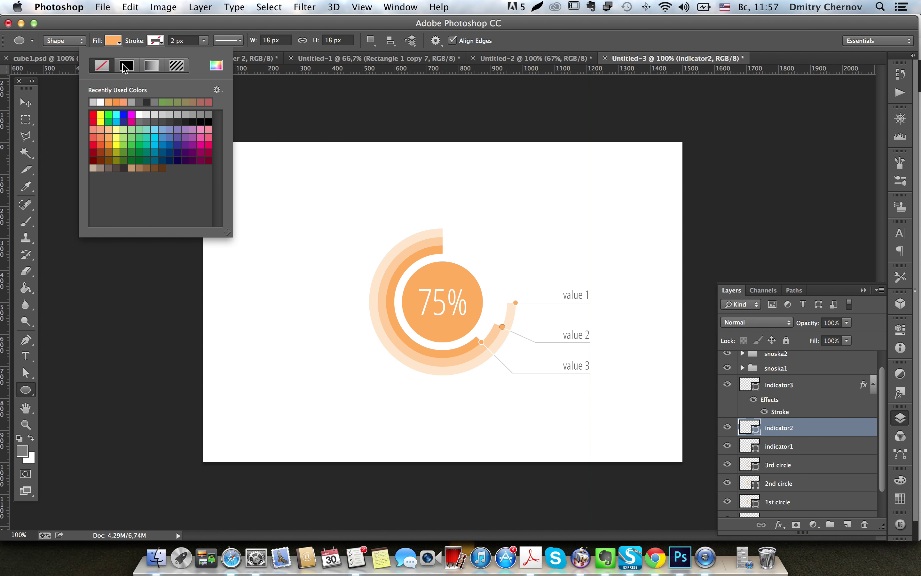
left_click(848, 446)
double_click(841, 446)
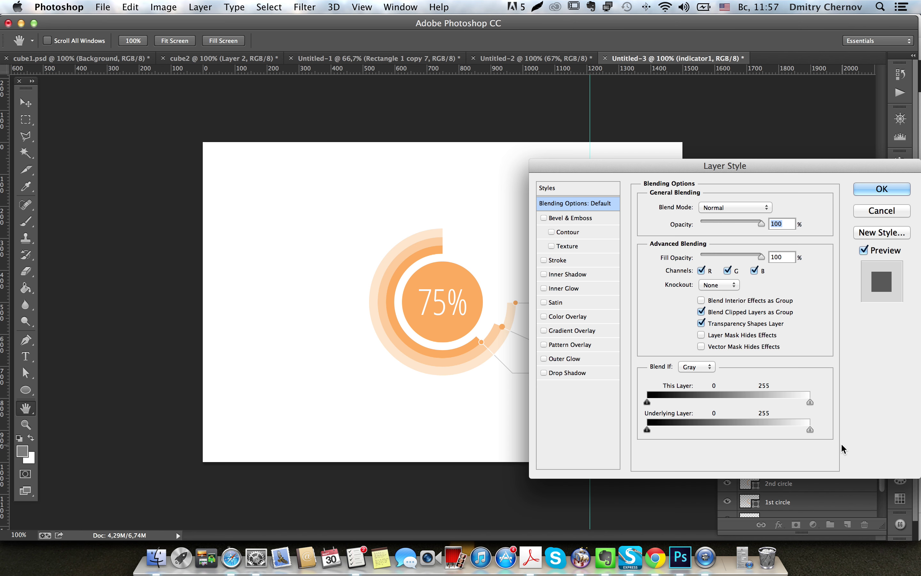
left_click(882, 212)
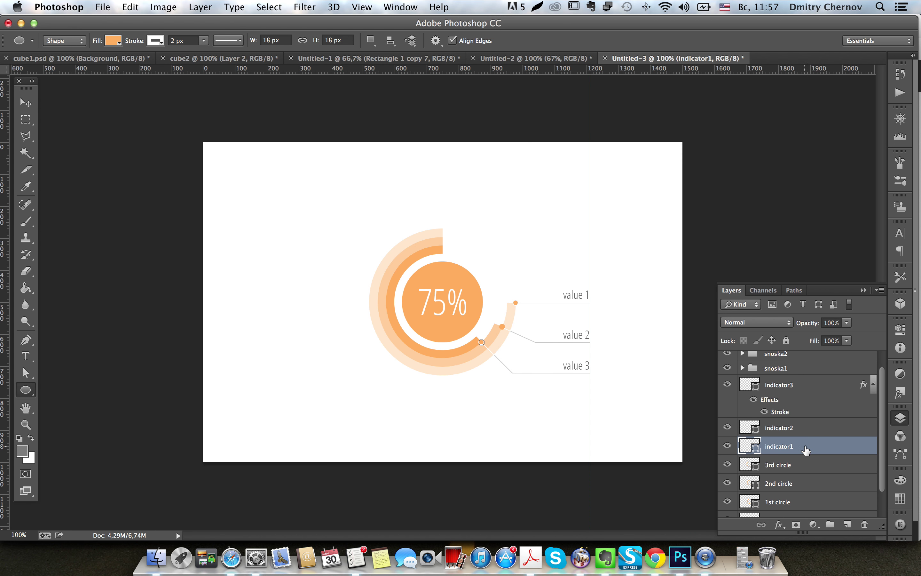
left_click(155, 40)
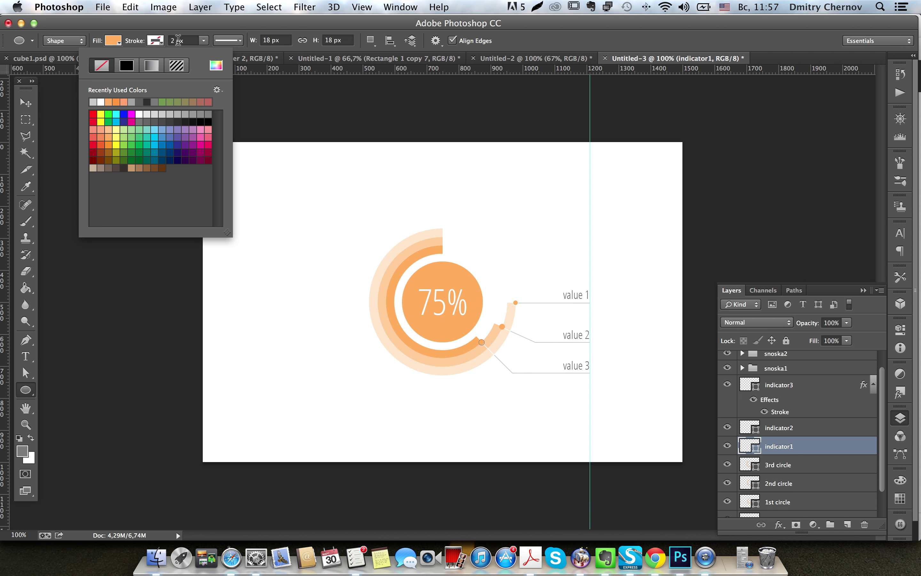
left_click(103, 69)
Step: Copy indicator3's Stroke effect onto indicator2 and indicator1
left_click(789, 427)
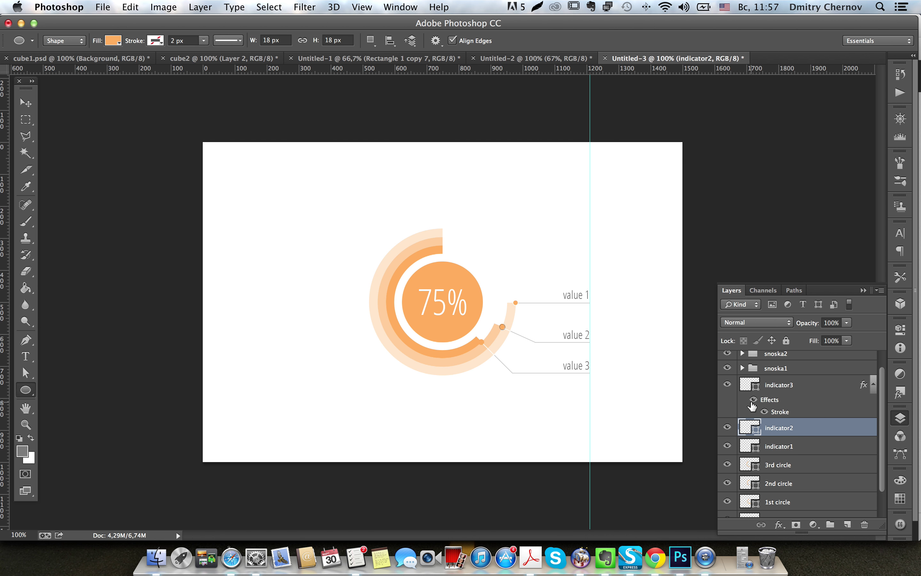
left_click(827, 389)
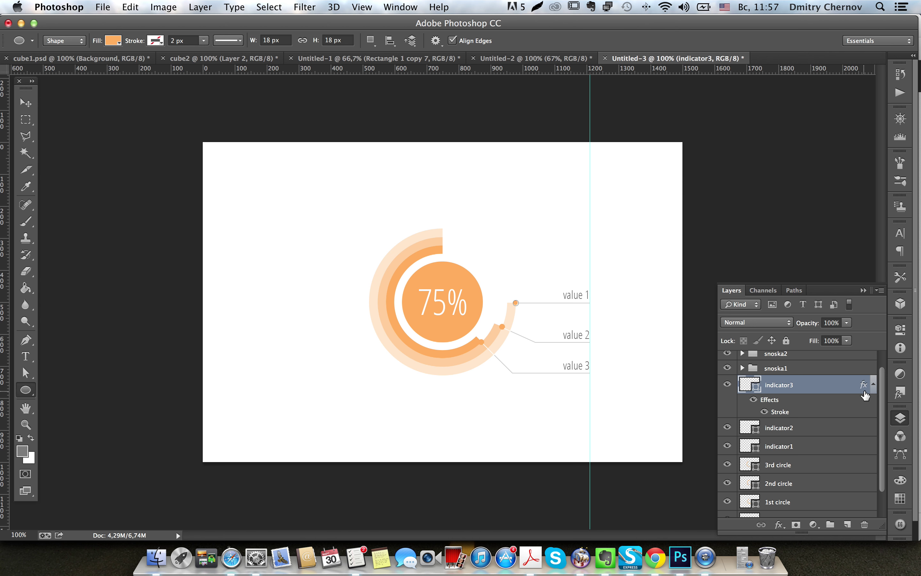
left_click_drag(778, 412, 778, 410)
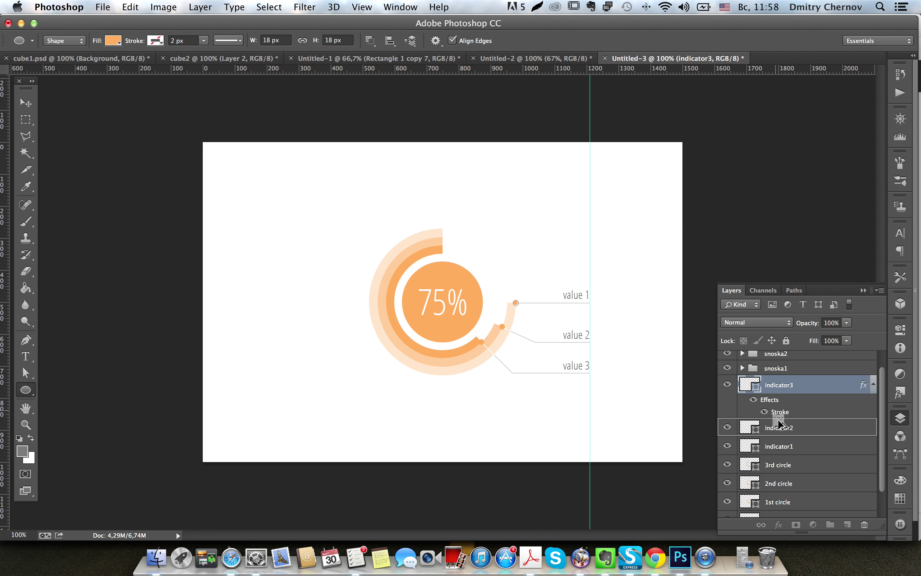
left_click_drag(778, 411, 780, 425)
scroll(803, 444, "down", 1)
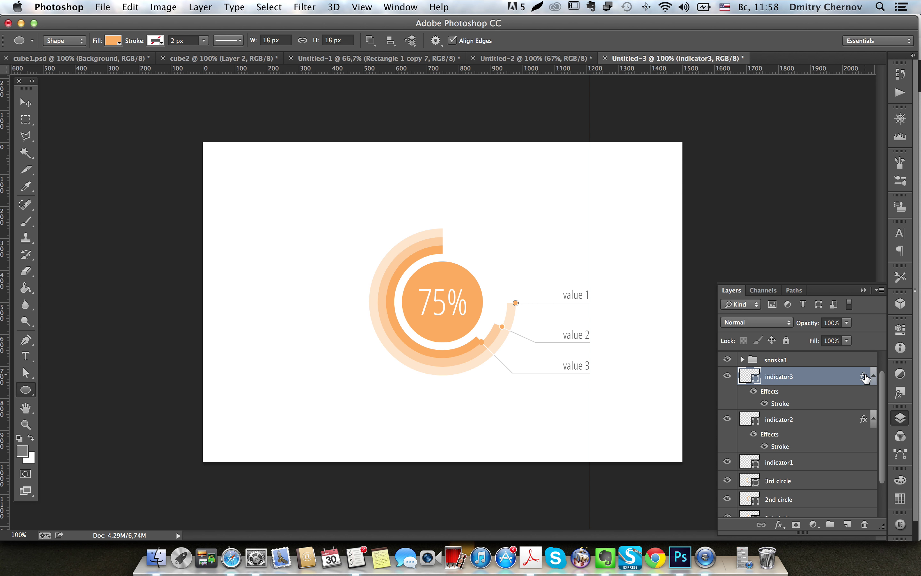
left_click_drag(865, 377, 864, 461)
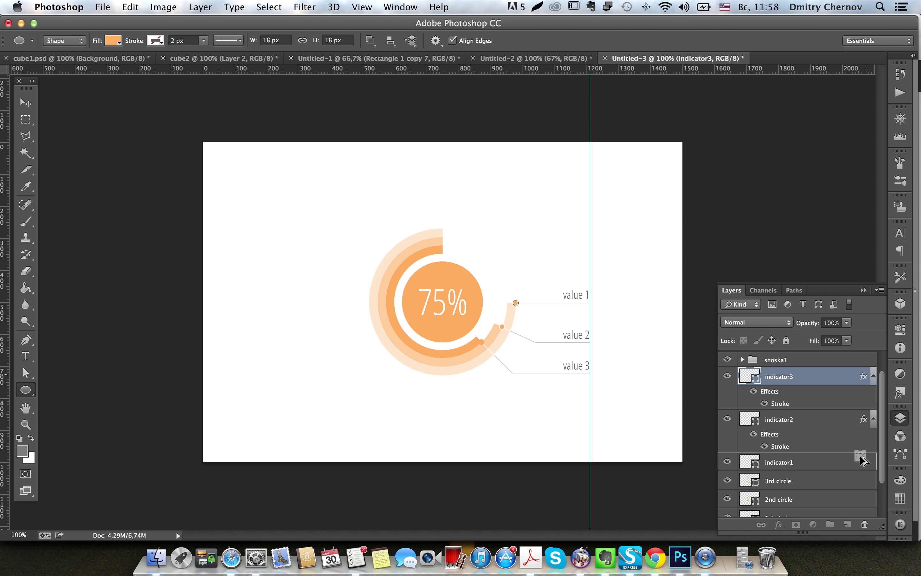
Step: Select the main_circle layer further down the Layers panel
key("m")
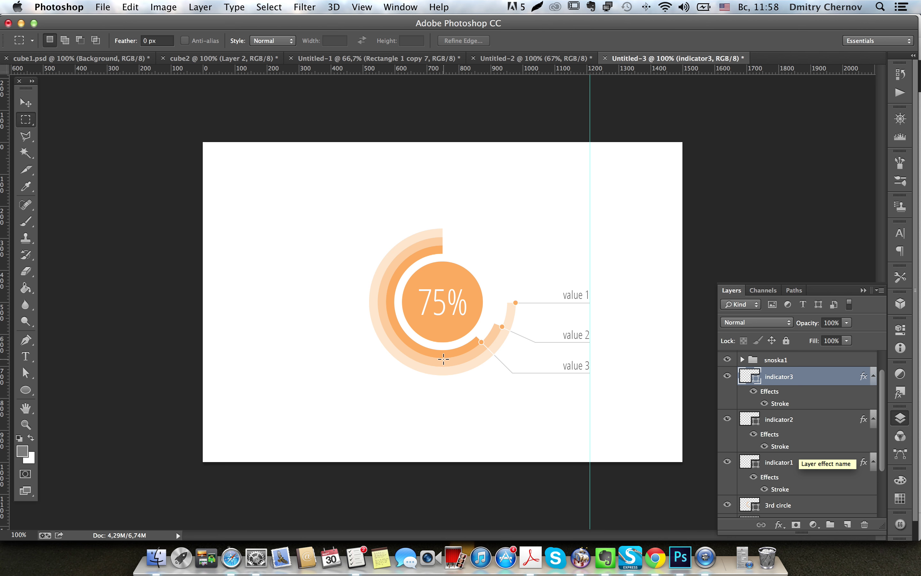
scroll(785, 421, "down", 2)
scroll(785, 420, "down", 2)
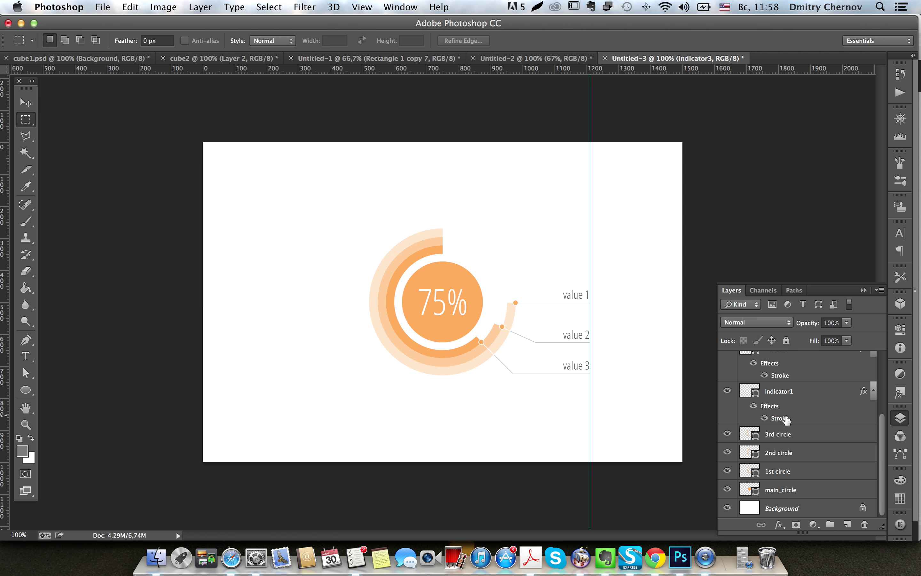
left_click(808, 493)
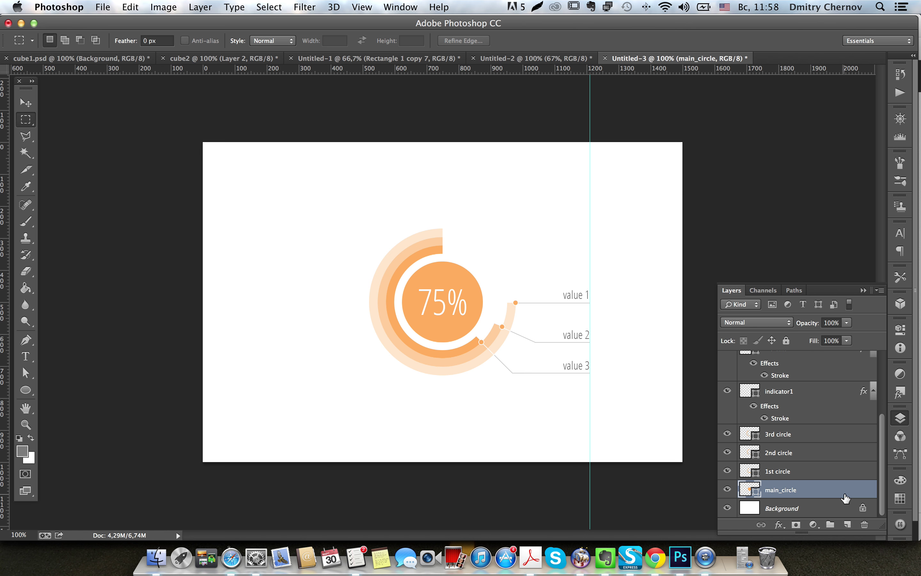
Step: Give main_circle a #f5645e Color Overlay and copy it onto the 1st circle ring
key("u")
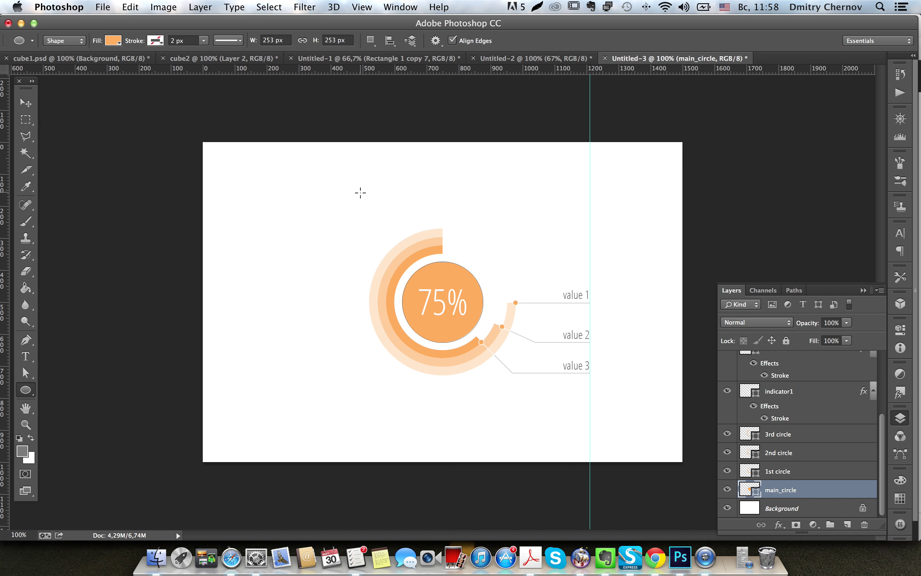
double_click(853, 493)
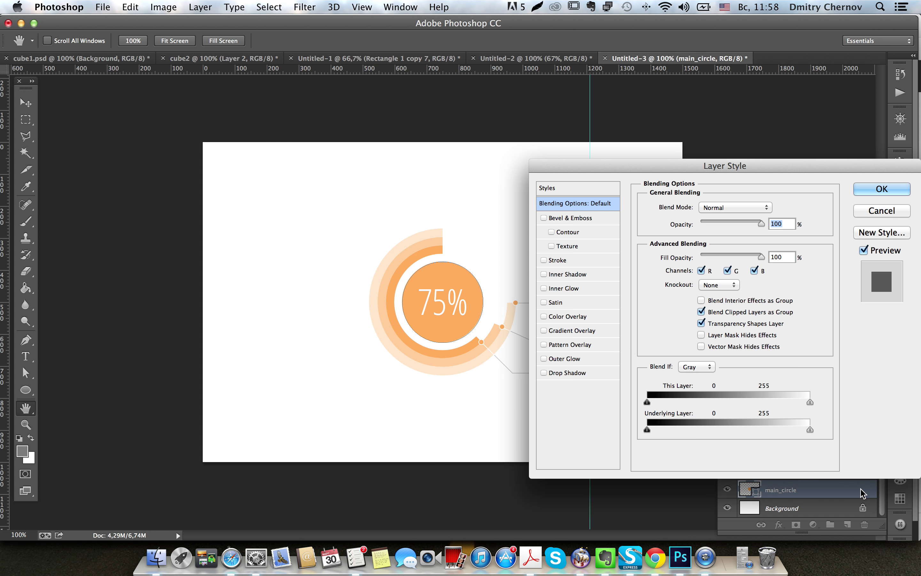
left_click(582, 317)
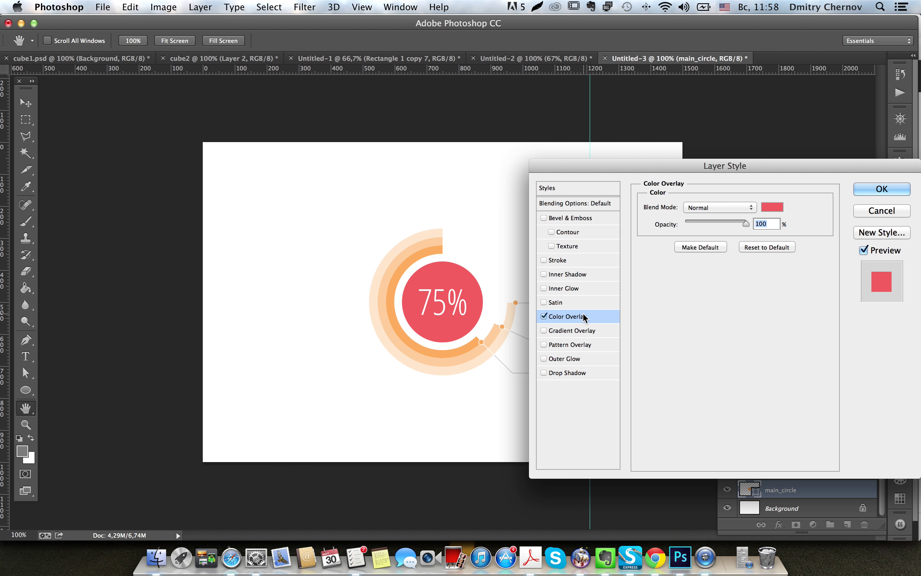
left_click(776, 207)
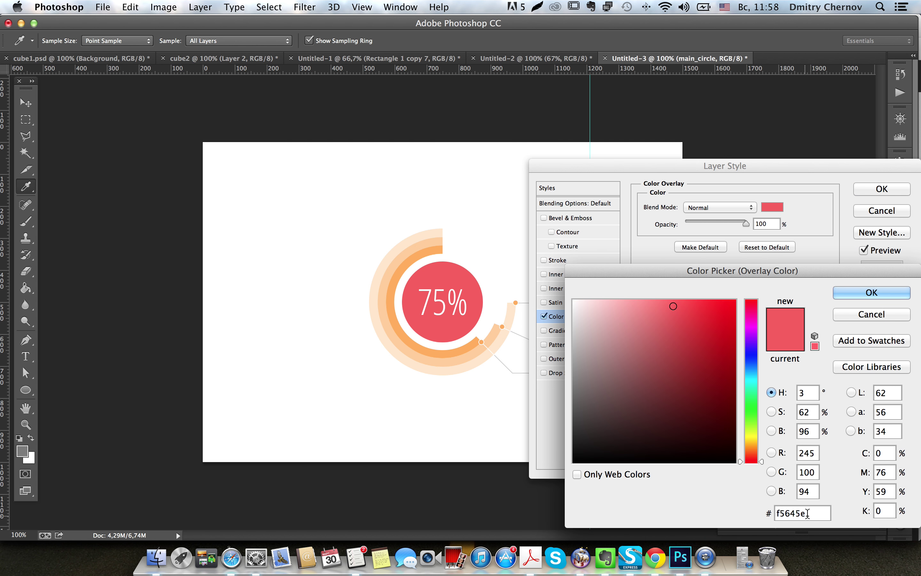
left_click(872, 292)
left_click(879, 190)
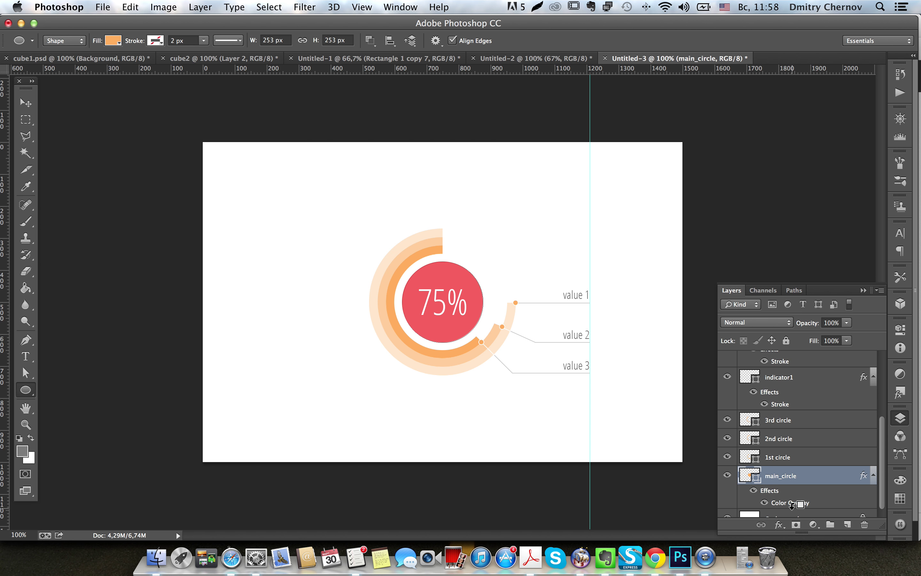
left_click_drag(795, 508, 797, 422)
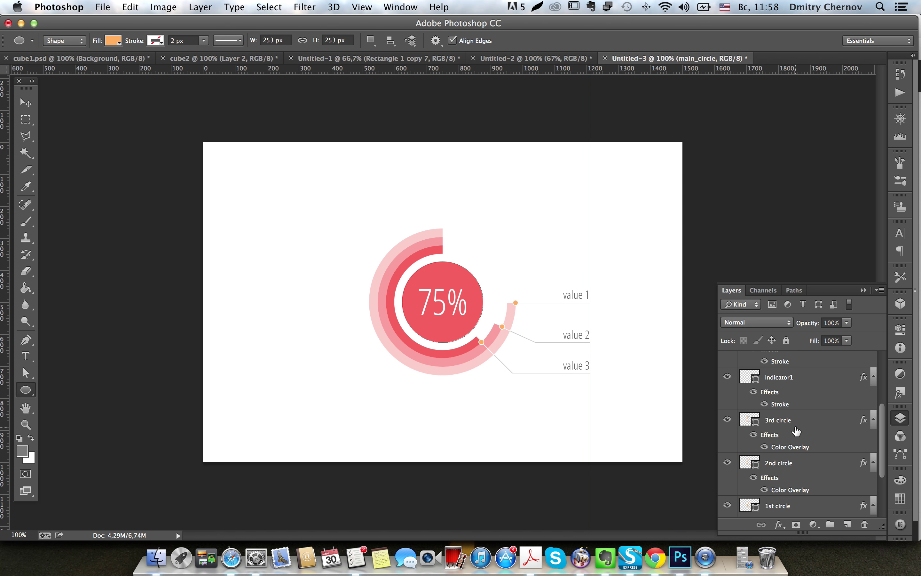
Step: Copy the 3rd circle's red Color Overlay onto the indicator dots and hide the guides
left_click(795, 417)
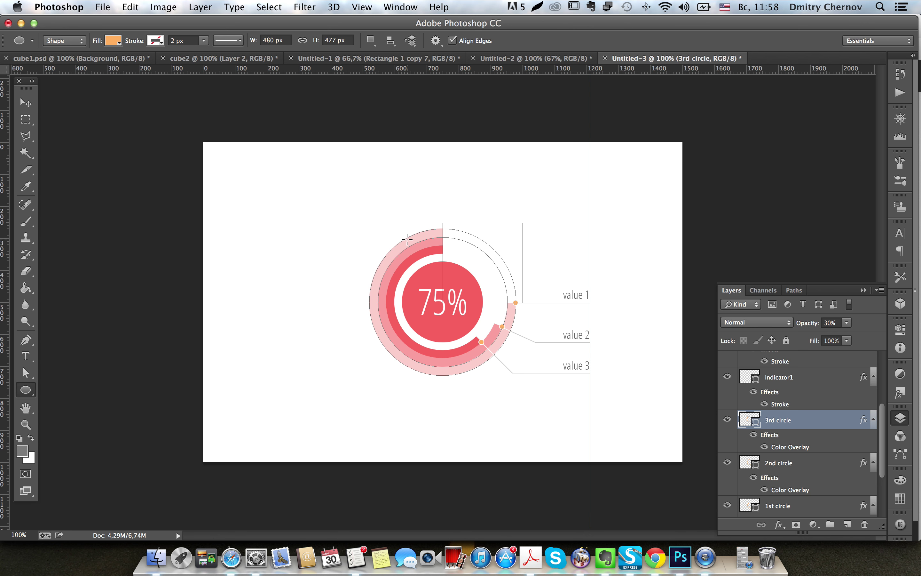
scroll(777, 426, "up", 1)
left_click_drag(793, 464, 786, 370)
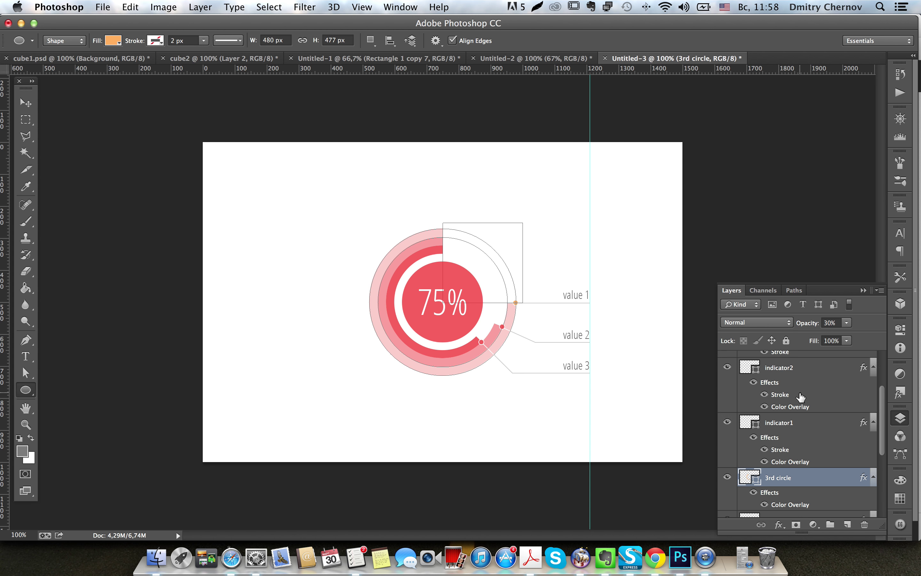
scroll(795, 437, "up", 3)
left_click_drag(803, 455, 792, 396)
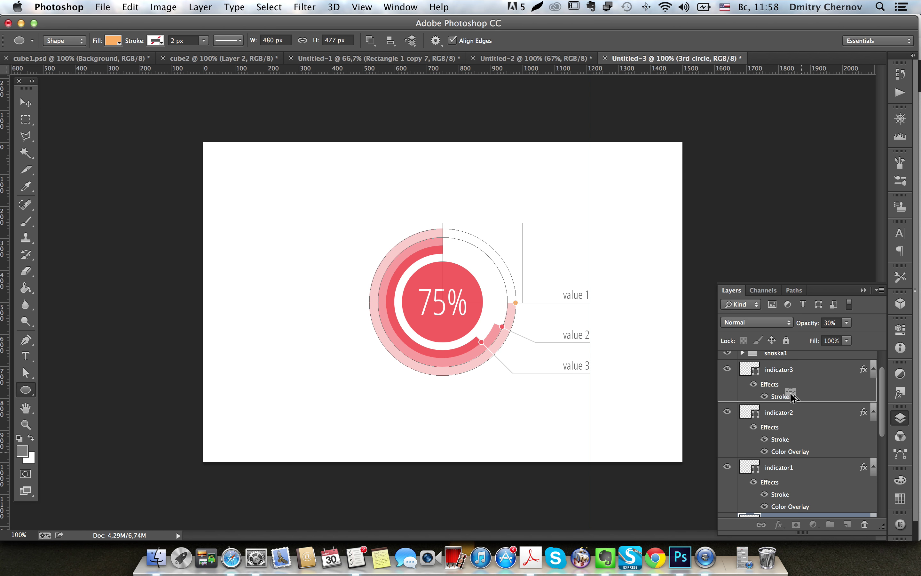
key("m")
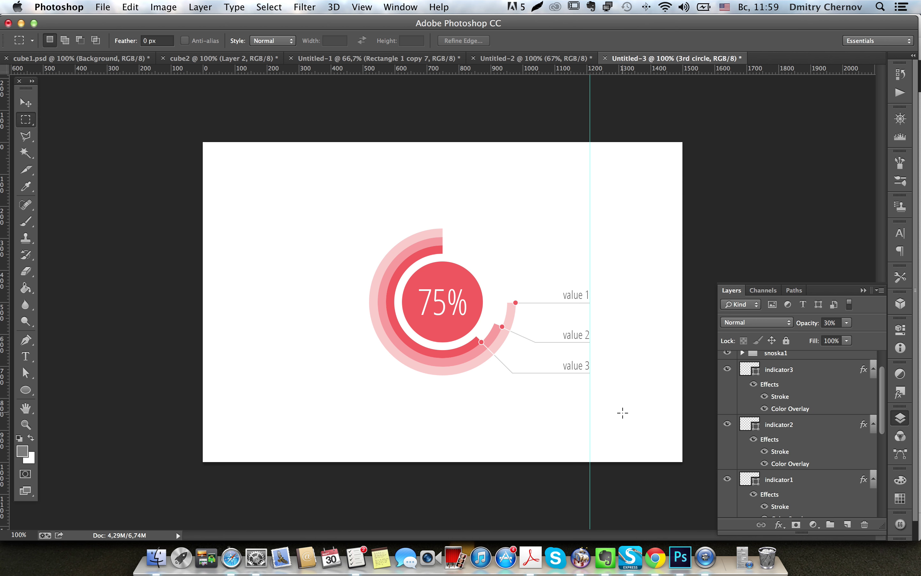
key("super+semicolon")
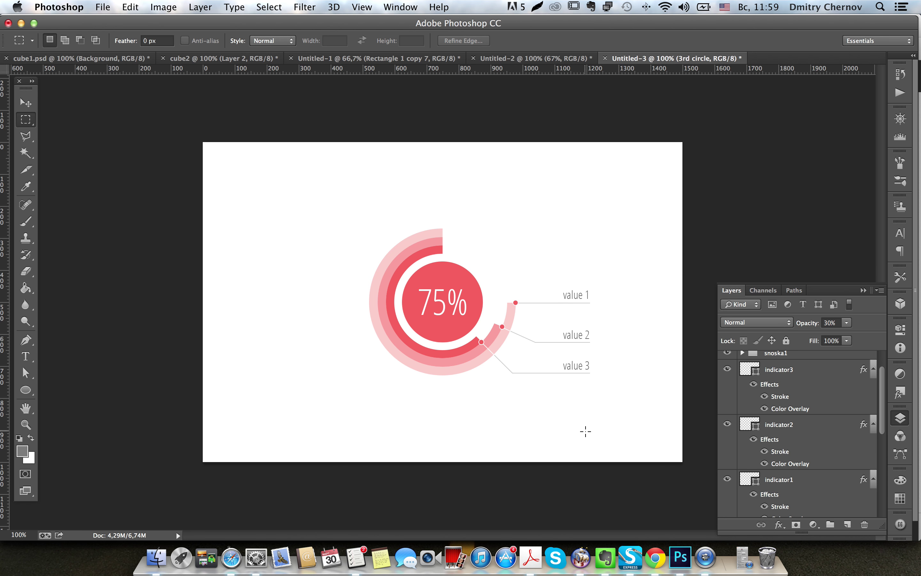
left_click(743, 557)
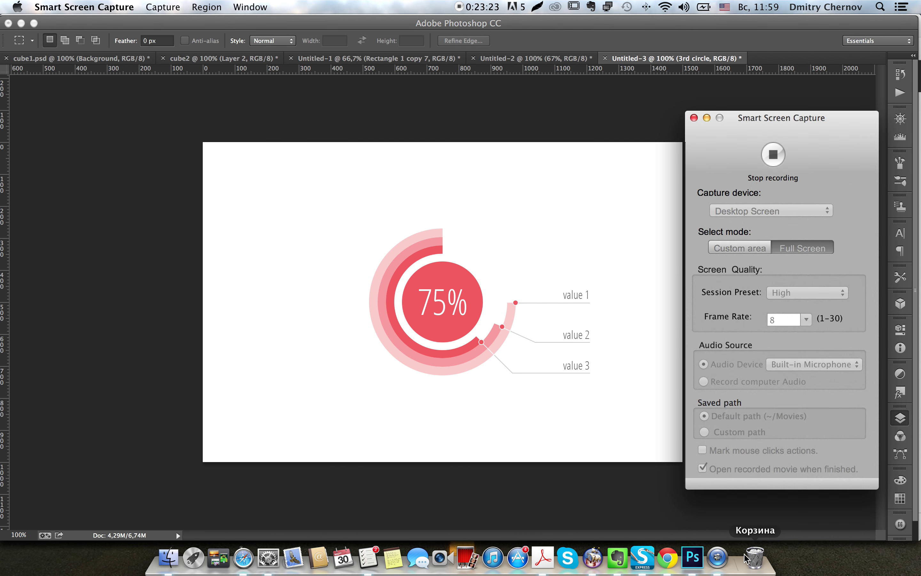